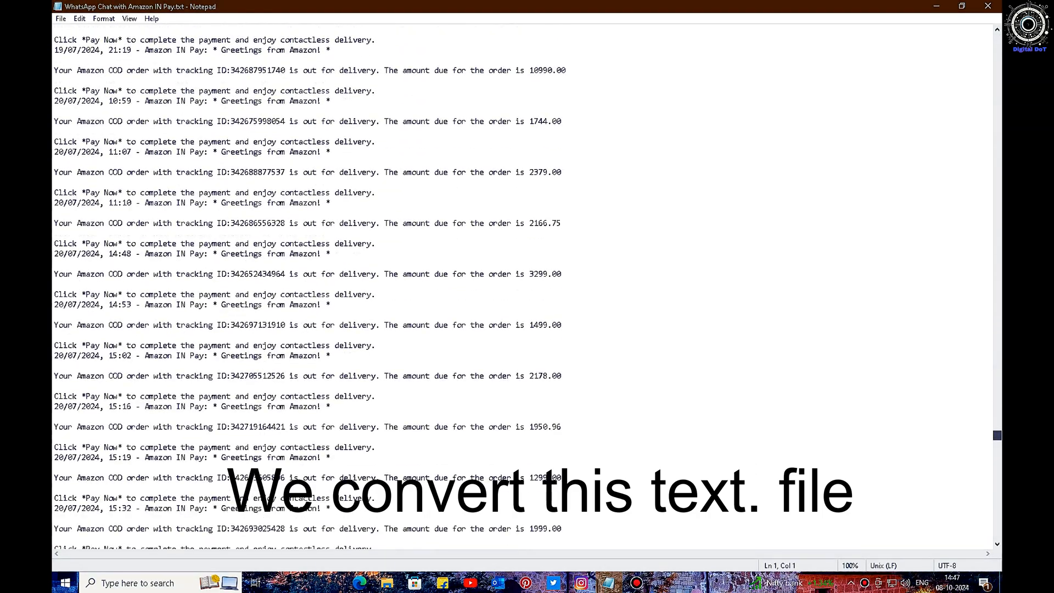
Step: Examine the exported WhatsApp chat text file for each order's date, time, tracking ID and amount
{"action": "scroll", "coordinate": [527, 288], "scroll_direction": "down", "scroll_amount": 20}
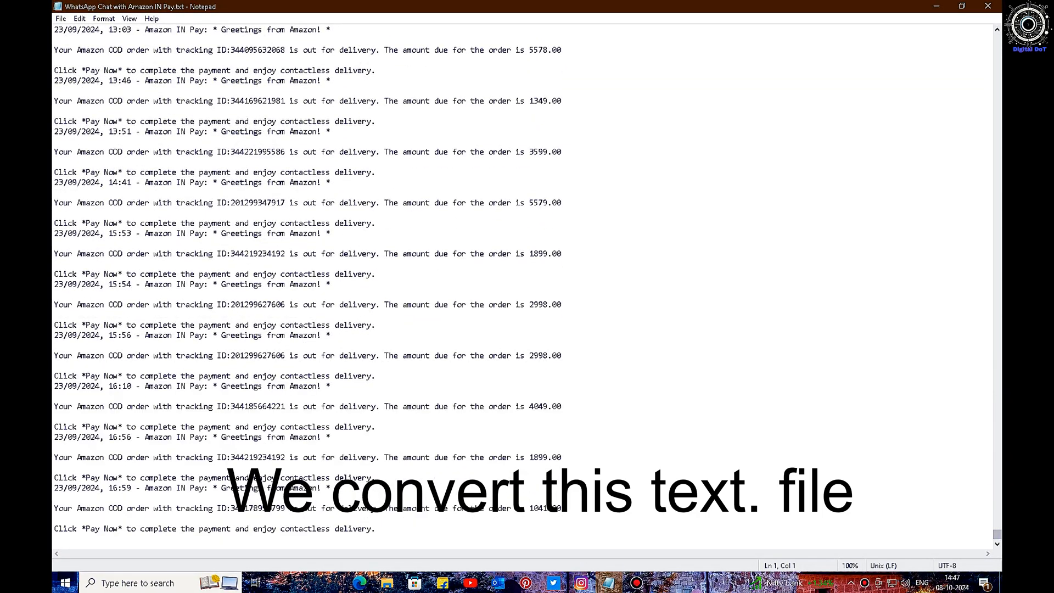
{"action": "left_click_drag", "start_coordinate": [54, 131], "coordinate": [131, 132]}
{"action": "left_click", "coordinate": [99, 142]}
{"action": "left_click_drag", "start_coordinate": [218, 101], "coordinate": [285, 101]}
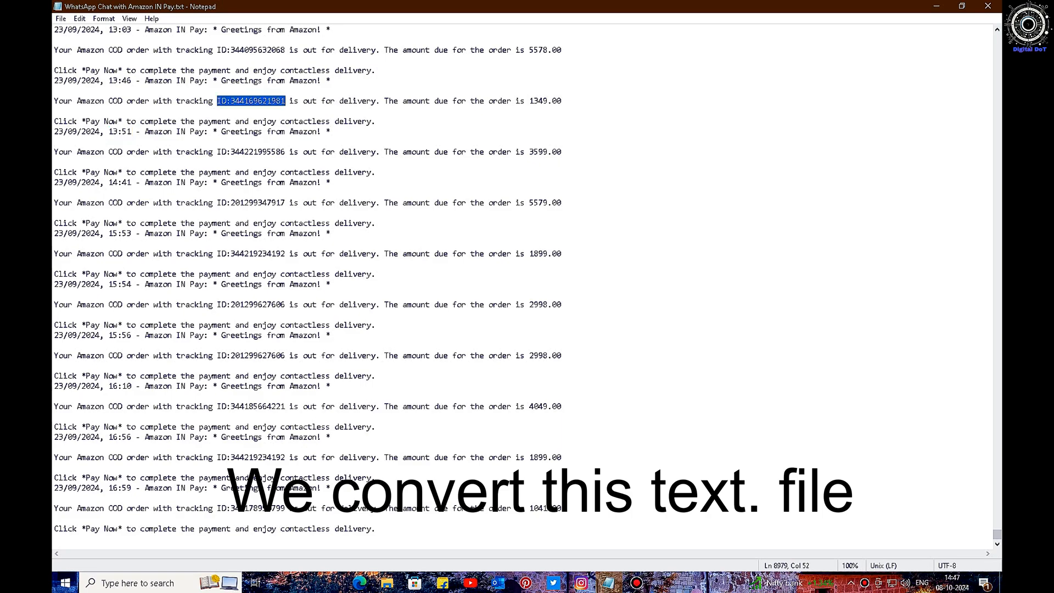
{"action": "left_click_drag", "start_coordinate": [529, 101], "coordinate": [562, 101]}
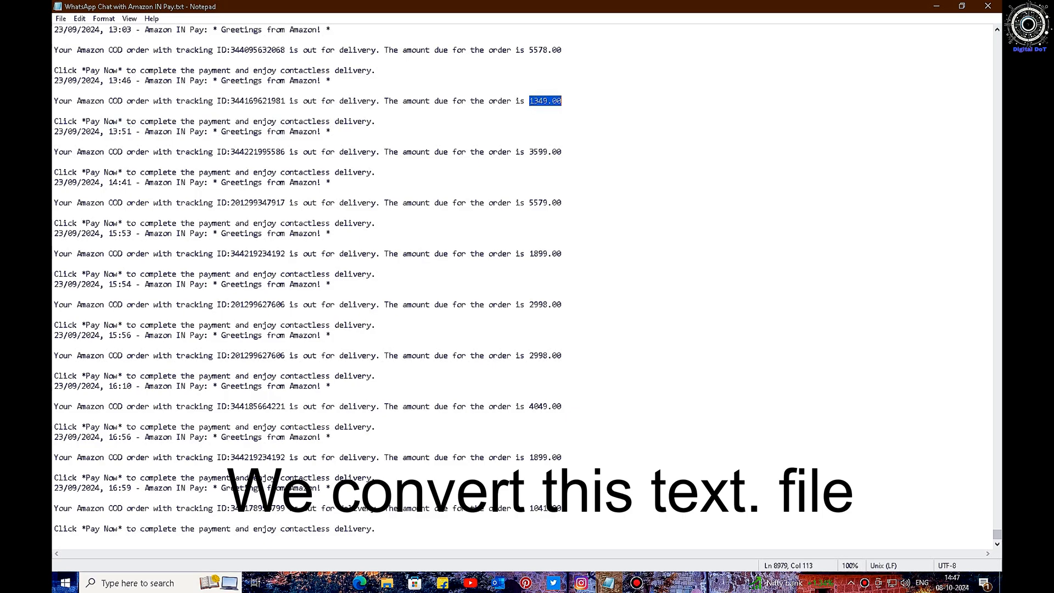
{"action": "left_click", "coordinate": [55, 111]}
Step: Switch to WHATSAPP.pdf in the Edge browser and examine the sample table's DATE, TIME, TRACKING and AMOUNT columns
{"action": "left_click", "coordinate": [360, 583]}
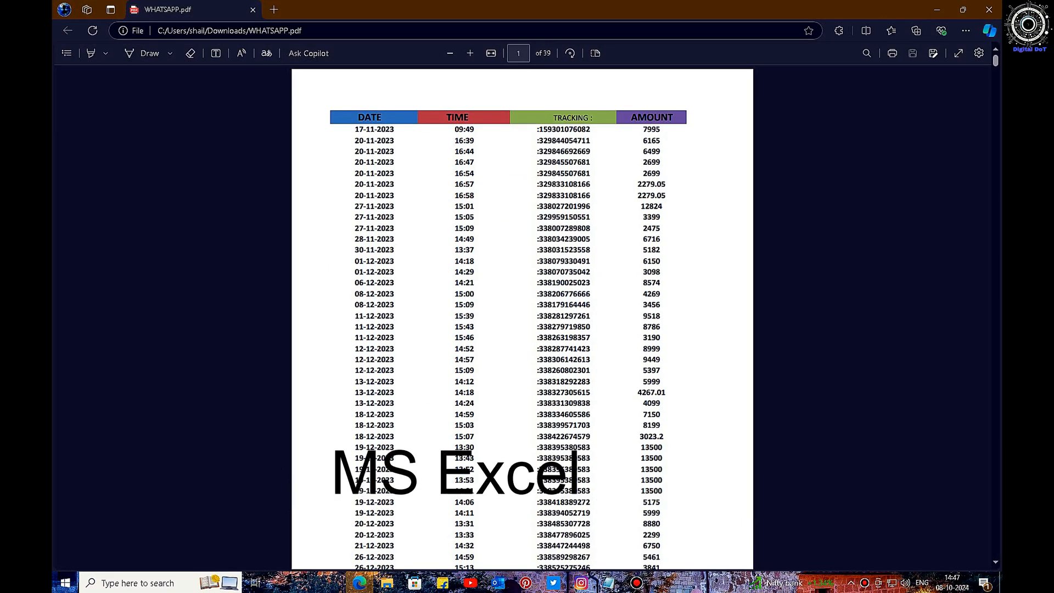
{"action": "left_click_drag", "start_coordinate": [354, 130], "coordinate": [657, 130]}
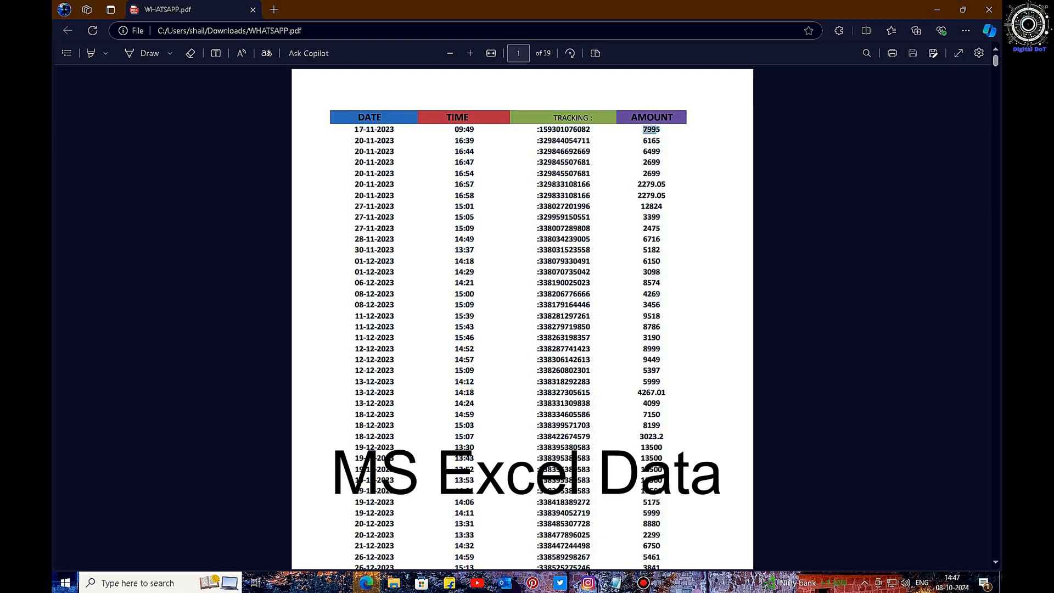
{"action": "left_click_drag", "start_coordinate": [358, 117], "coordinate": [382, 117]}
{"action": "left_click_drag", "start_coordinate": [446, 118], "coordinate": [464, 117]}
{"action": "left_click_drag", "start_coordinate": [558, 118], "coordinate": [673, 118]}
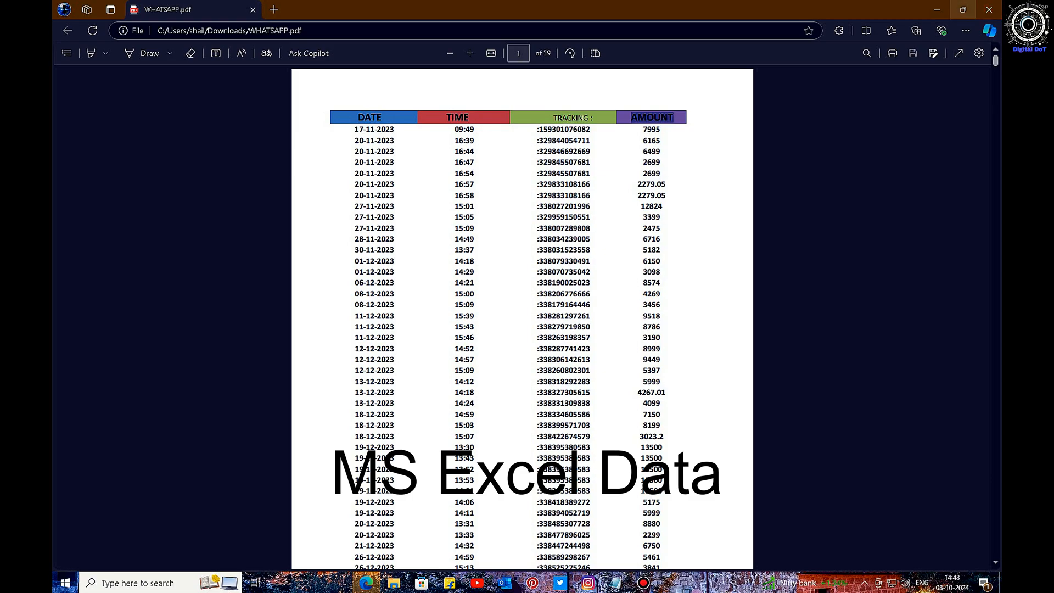
Step: Return to the desktop and open New Microsoft Excel Worksheet.xlsx in Excel
{"action": "left_click", "coordinate": [937, 9]}
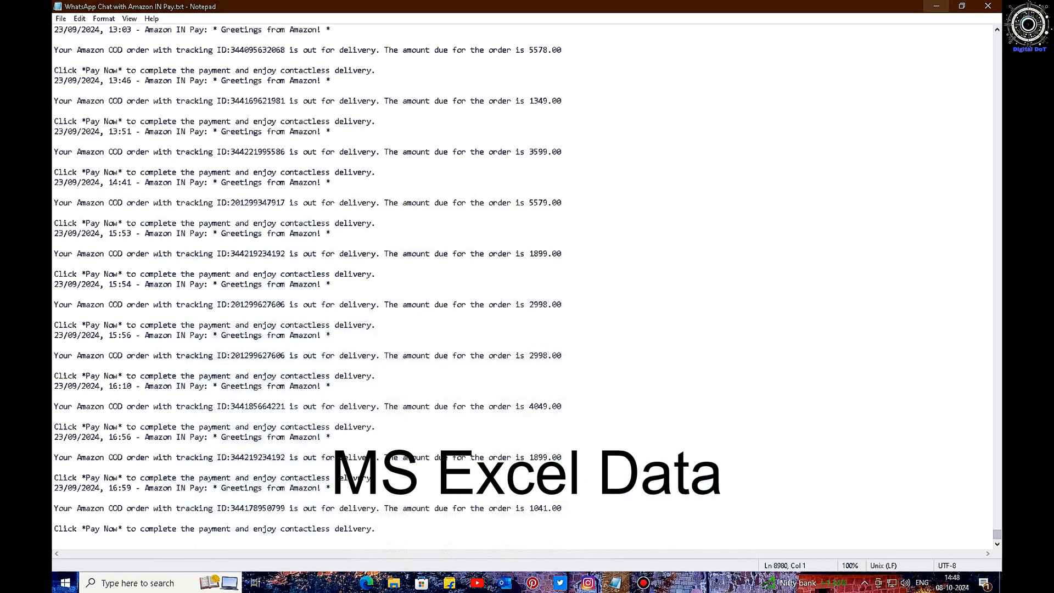
{"action": "left_click", "coordinate": [936, 6]}
{"action": "right_click", "coordinate": [510, 190]}
{"action": "left_click", "coordinate": [539, 224]}
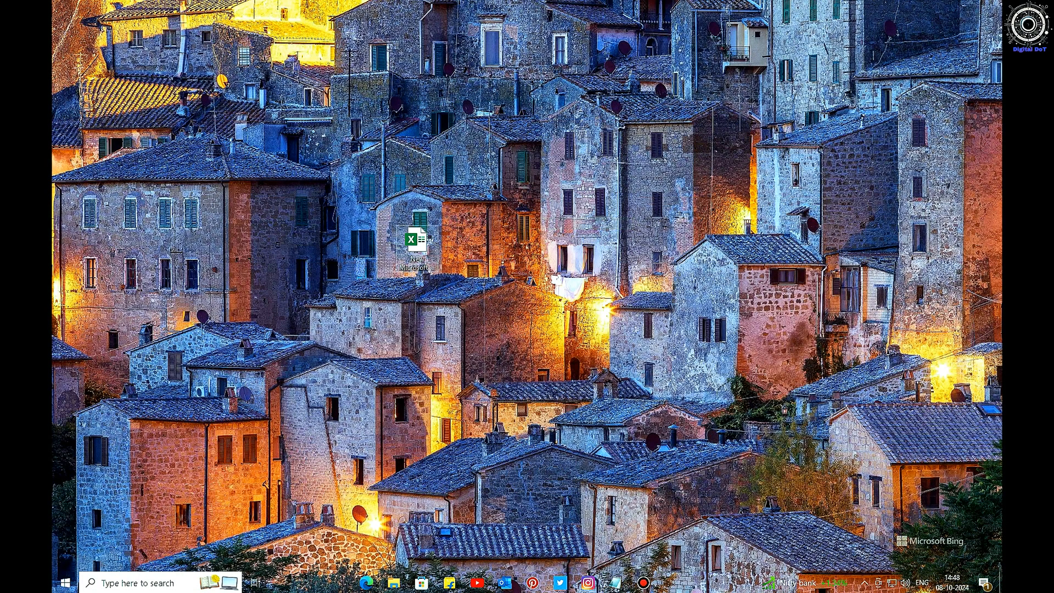
{"action": "double_click", "coordinate": [417, 241]}
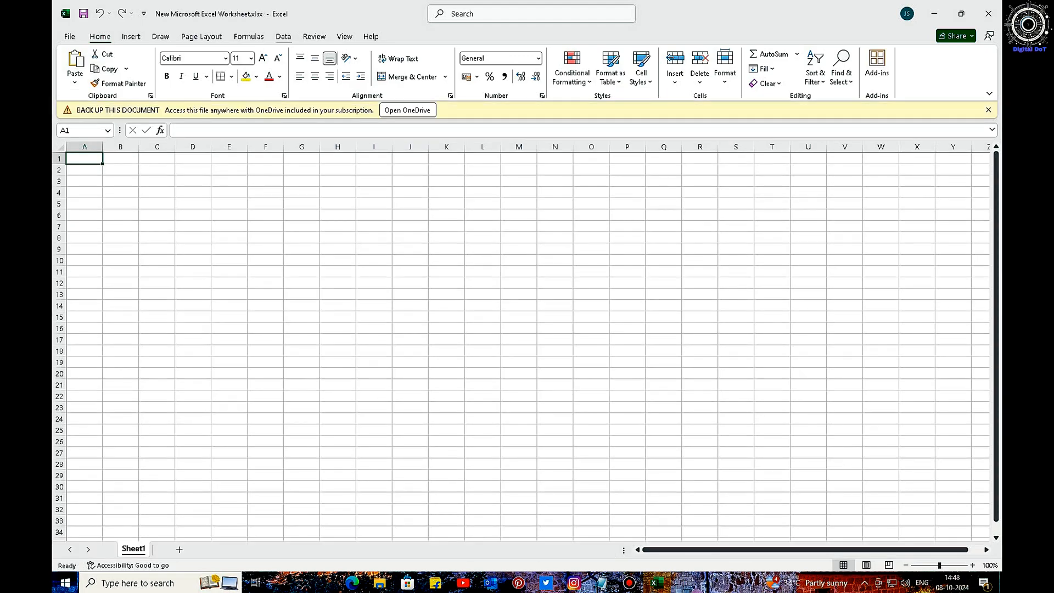
Step: Import WhatsApp Chat with Amazon IN Pay.txt from the Downloads folder as a text data source
{"action": "left_click", "coordinate": [283, 37]}
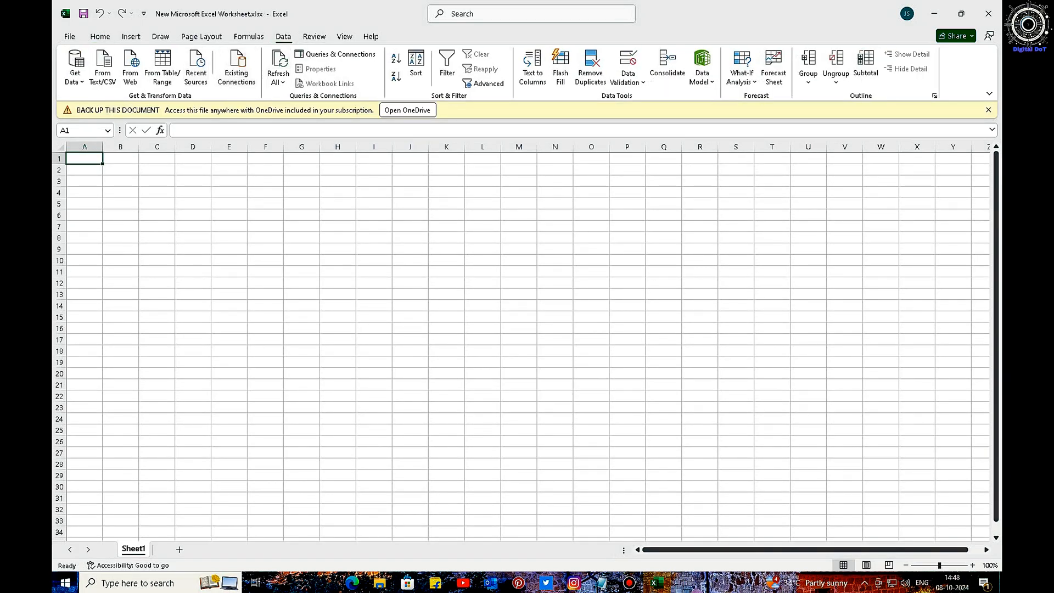
{"action": "left_click", "coordinate": [103, 65]}
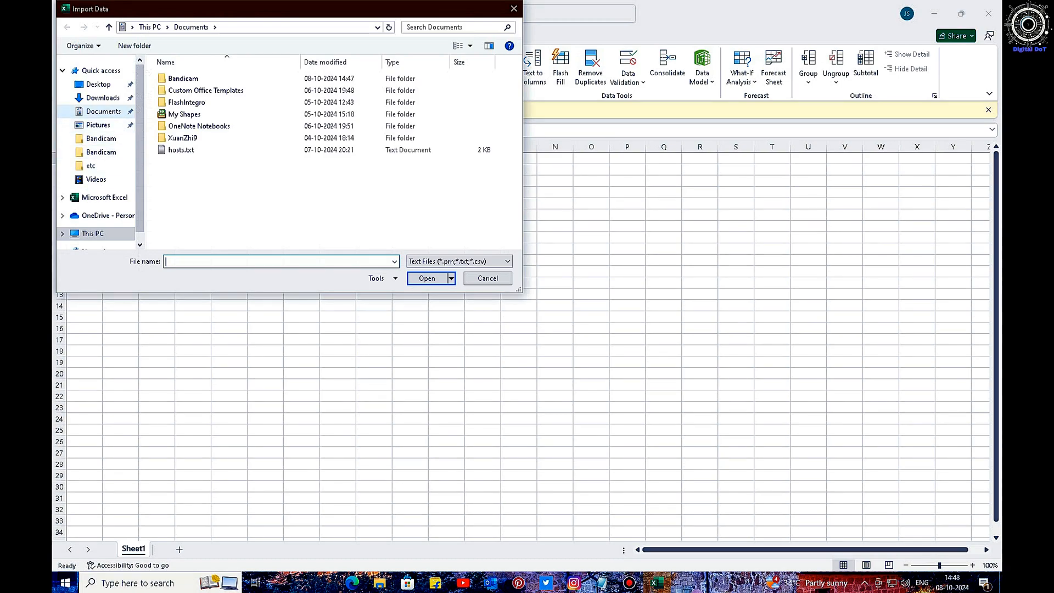
{"action": "left_click", "coordinate": [102, 98]}
{"action": "left_click", "coordinate": [227, 125]}
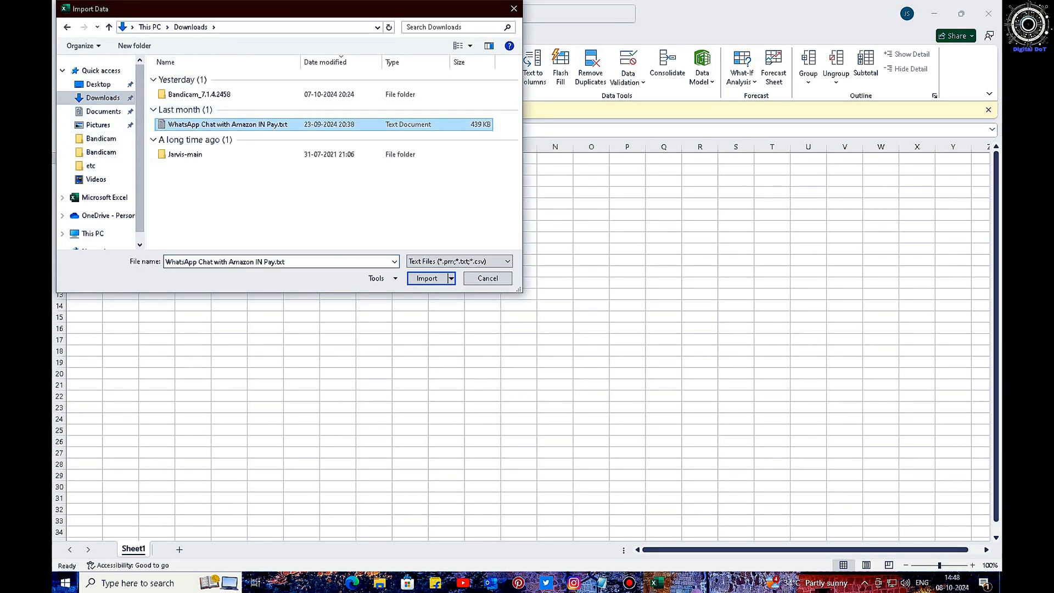
{"action": "left_click", "coordinate": [427, 279]}
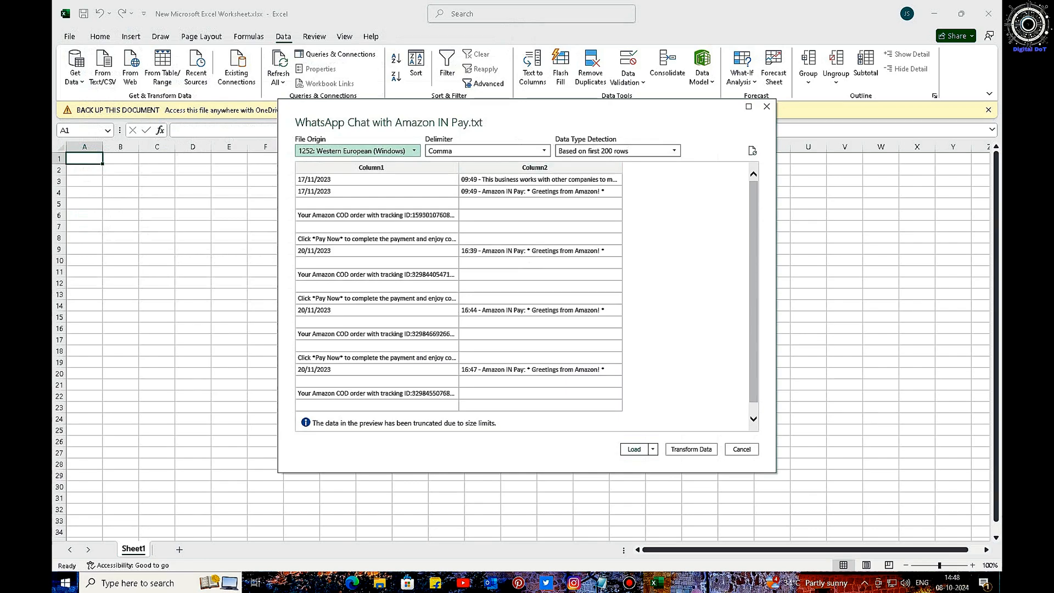
Step: Set the import delimiter to Equals Sign and load the chat data into the workbook
{"action": "left_click", "coordinate": [543, 151]}
{"action": "key", "text": "Down"}
{"action": "key", "text": "Return"}
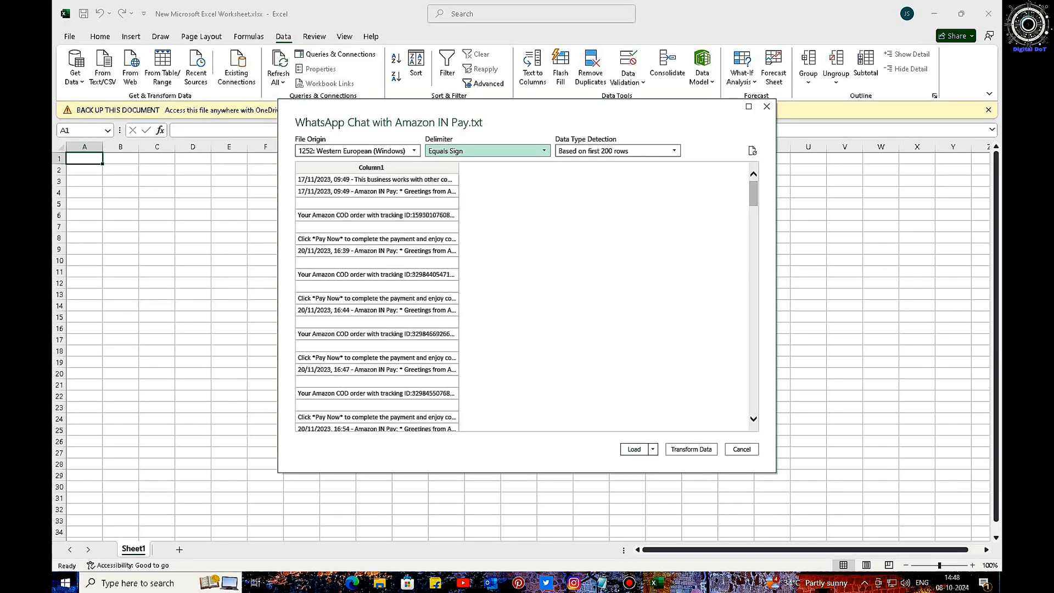
{"action": "left_click", "coordinate": [634, 449]}
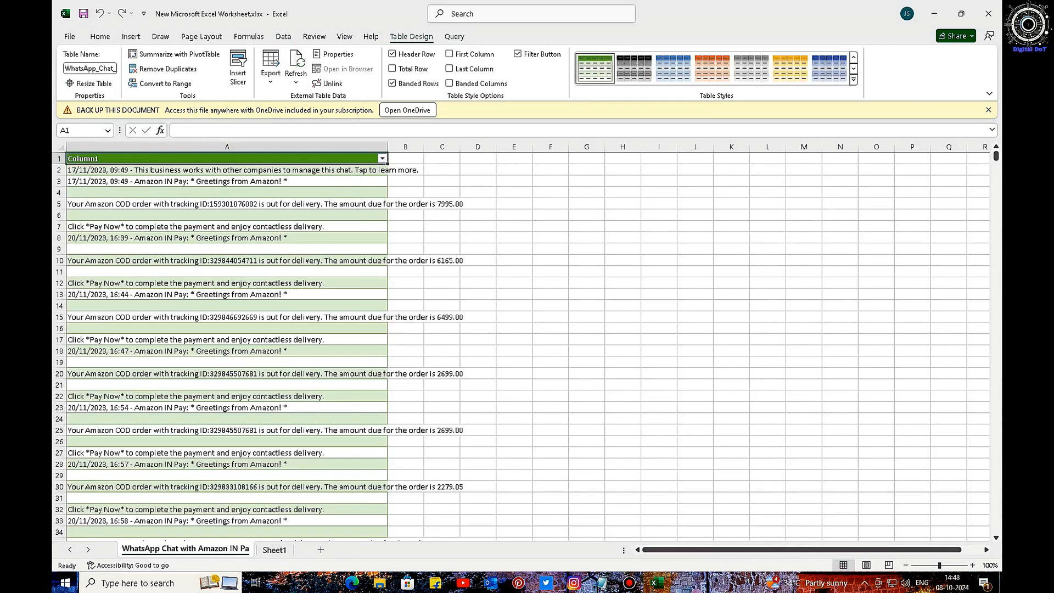
Step: Widen column A to fit the longest chat messages
{"action": "mouse_move", "coordinate": [996, 156]}
{"action": "left_mouse_down"}
{"action": "mouse_move", "coordinate": [996, 528]}
{"action": "mouse_move", "coordinate": [995, 156]}
{"action": "left_mouse_up"}
{"action": "left_click_drag", "start_coordinate": [387, 147], "coordinate": [466, 147]}
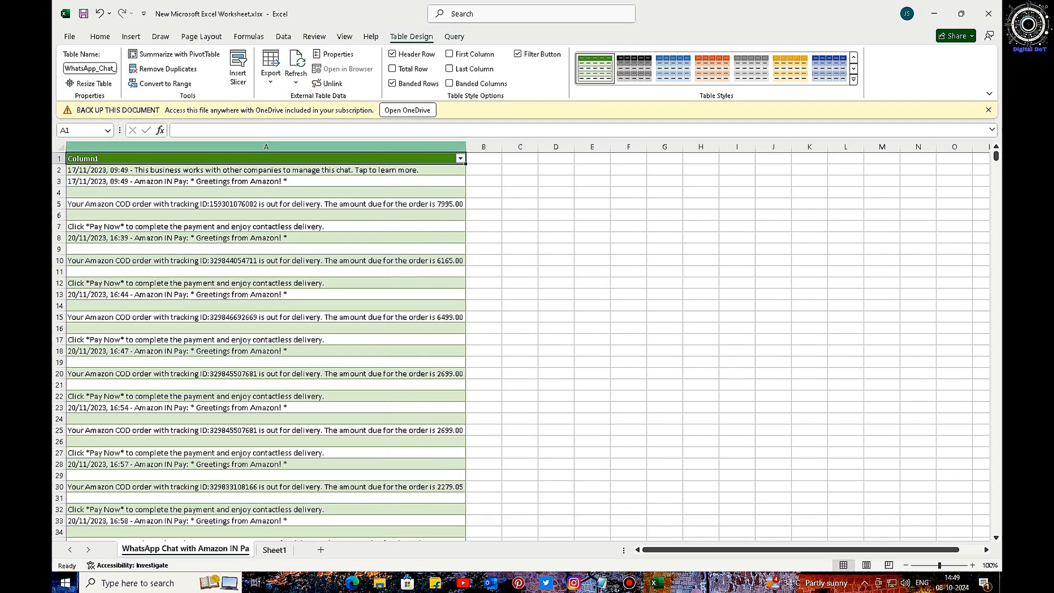
Step: Select column A and undo the previous split of its text into separate columns
{"action": "left_click", "coordinate": [266, 147]}
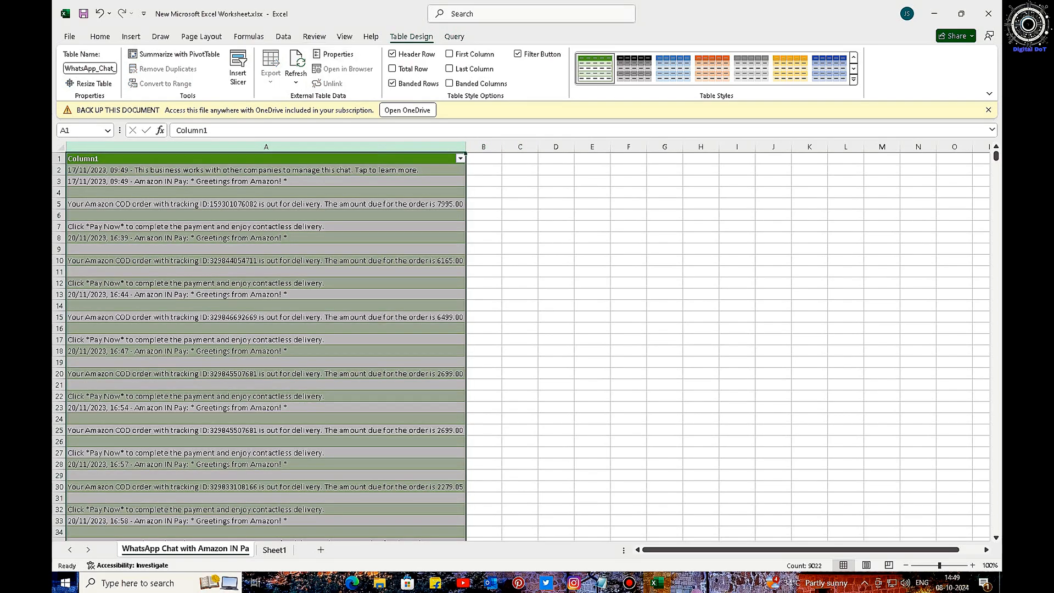
{"action": "left_click", "coordinate": [284, 36]}
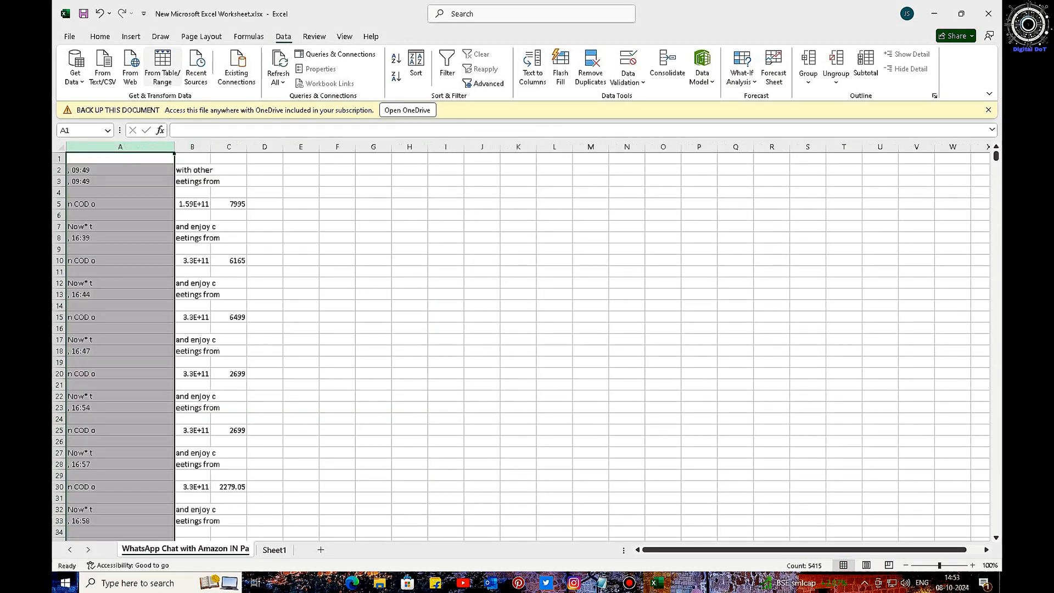
{"action": "key", "text": "ctrl+z"}
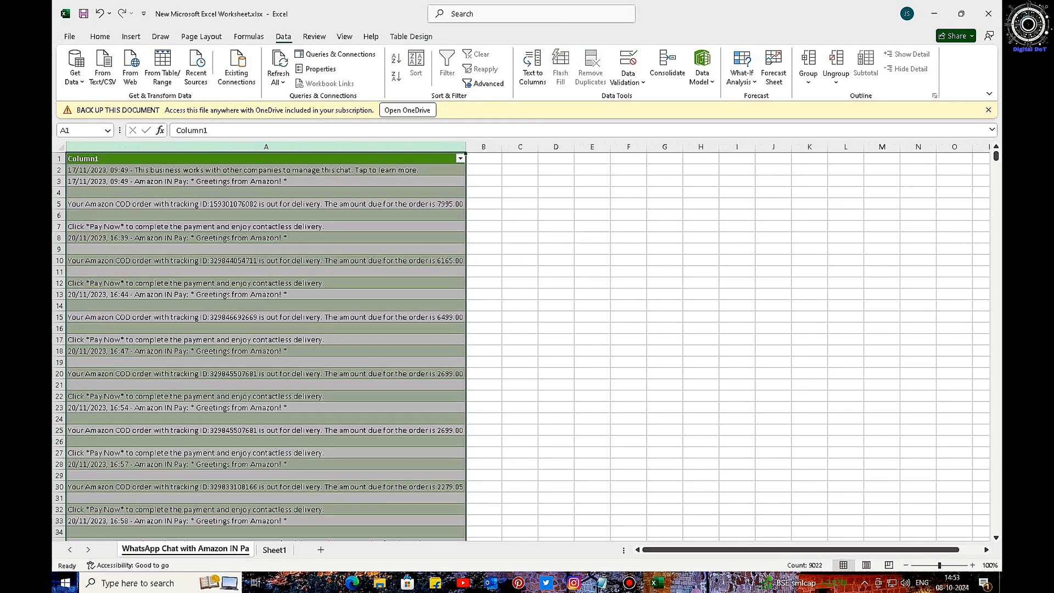
Step: Start Text to Columns on column A as Delimited, using Tab, Semicolon, Comma and Space and treating consecutive delimiters as one
{"action": "left_click", "coordinate": [533, 69]}
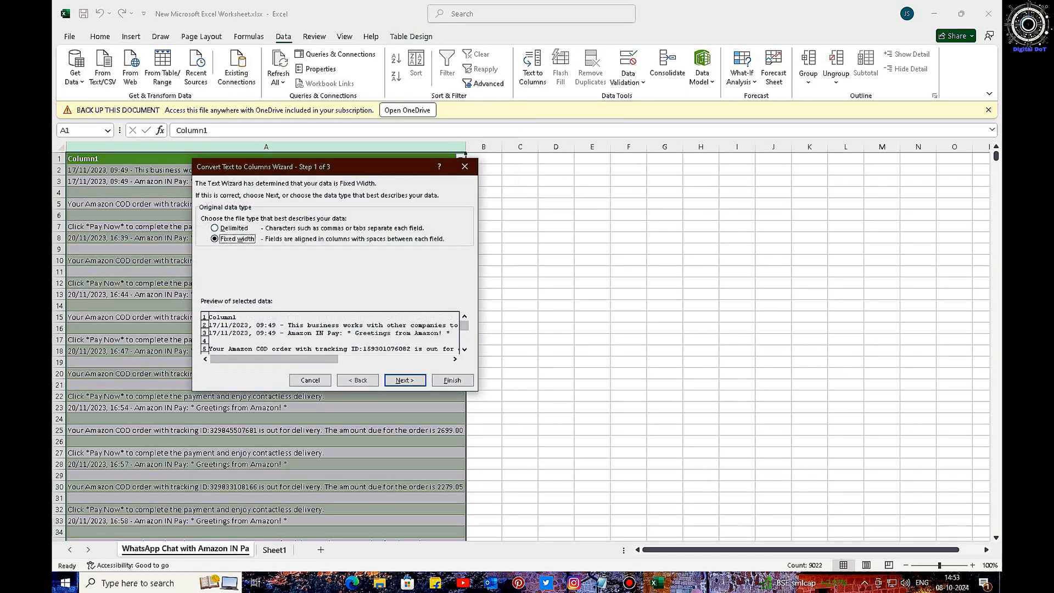
{"action": "left_click", "coordinate": [215, 228]}
{"action": "left_click", "coordinate": [404, 380]}
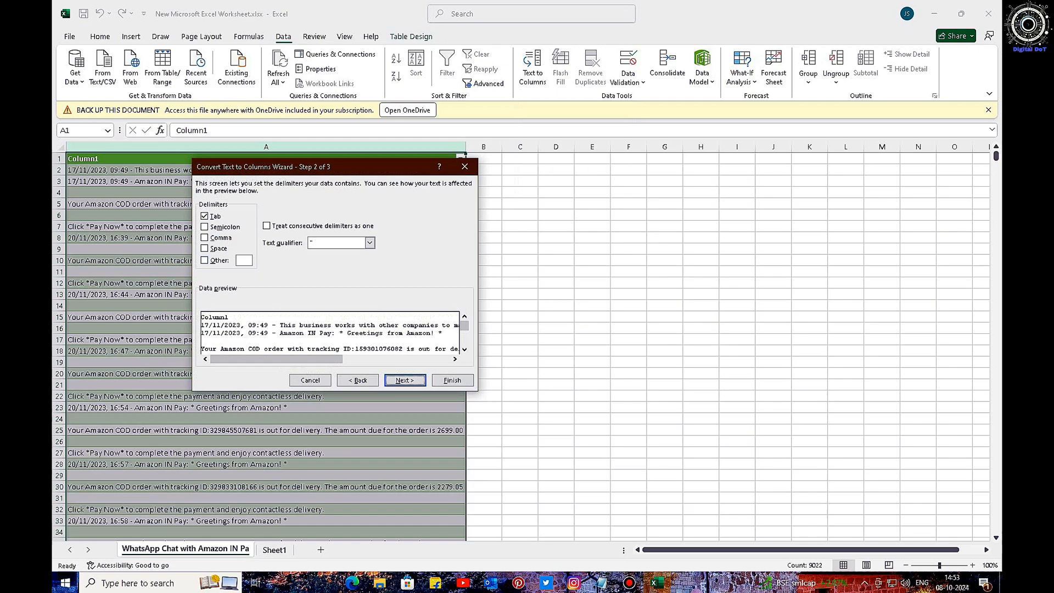
{"action": "left_click", "coordinate": [205, 227]}
{"action": "left_click", "coordinate": [205, 237]}
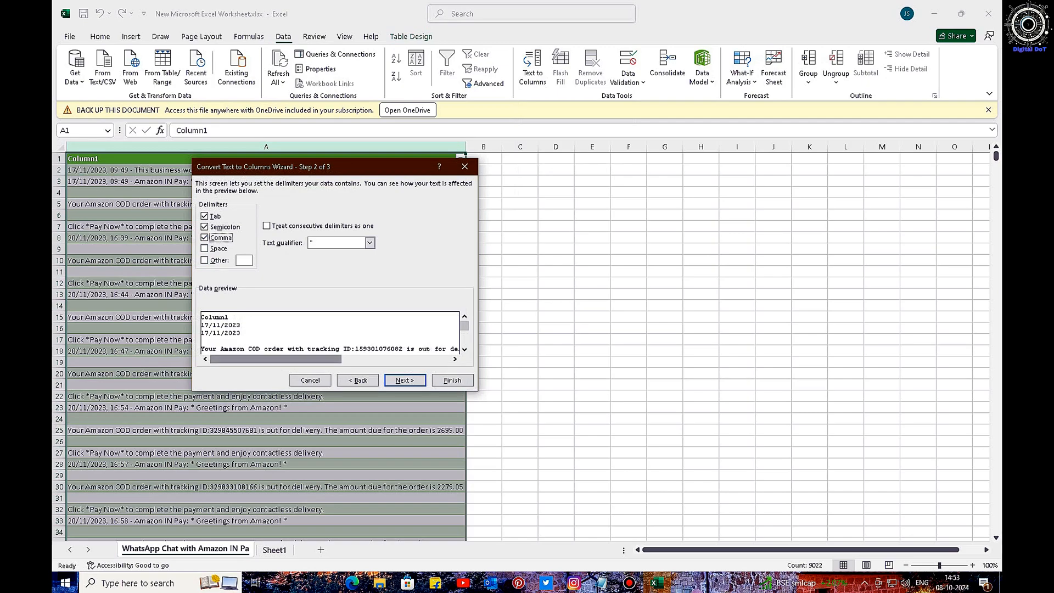
{"action": "mouse_move", "coordinate": [275, 358]}
{"action": "left_mouse_down"}
{"action": "mouse_move", "coordinate": [384, 358]}
{"action": "mouse_move", "coordinate": [275, 359]}
{"action": "left_mouse_up"}
{"action": "key", "text": "alt+s"}
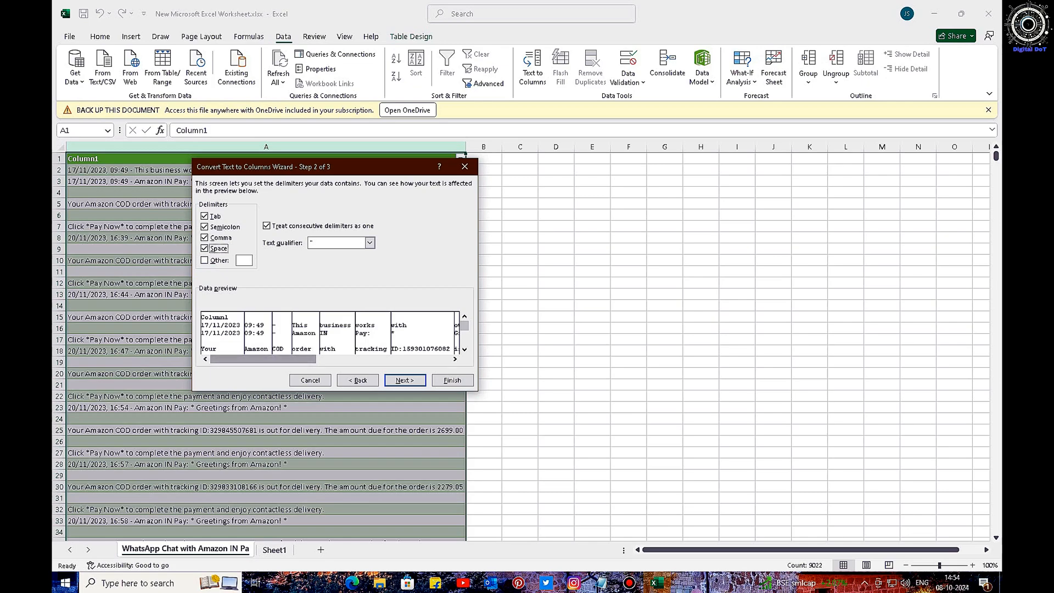
{"action": "mouse_move", "coordinate": [263, 359]}
{"action": "left_mouse_down"}
{"action": "mouse_move", "coordinate": [397, 359]}
{"action": "mouse_move", "coordinate": [263, 359]}
{"action": "left_mouse_up"}
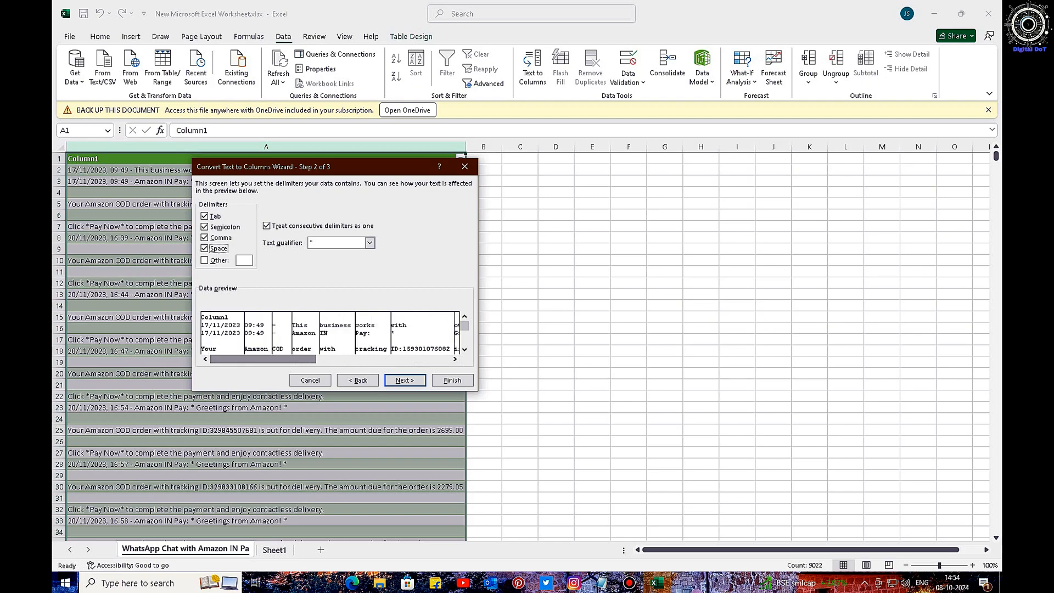
{"action": "left_click", "coordinate": [405, 380]}
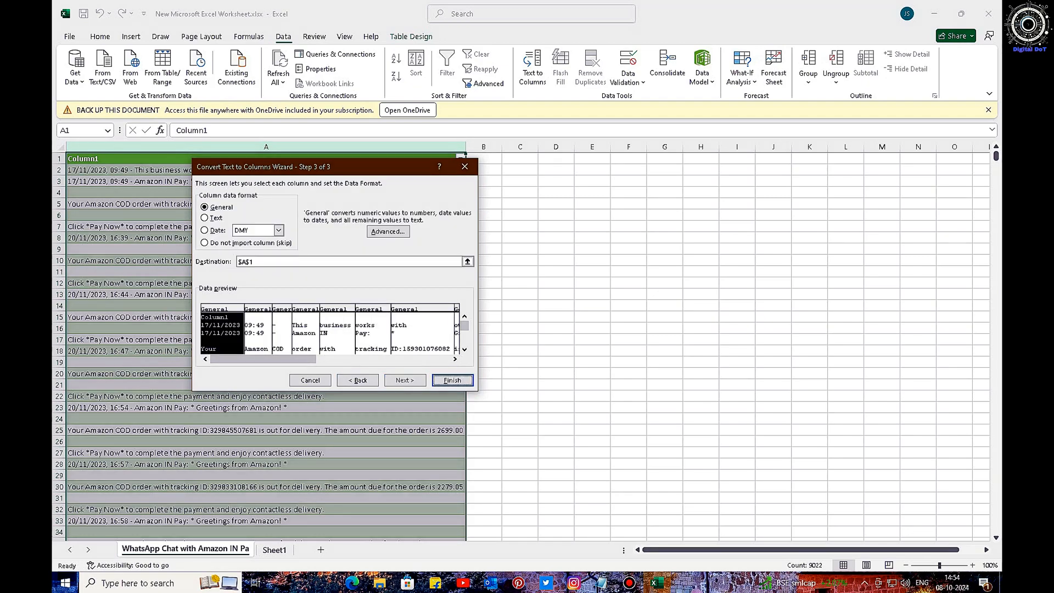
Step: Exclude the third to sixth preview columns, between the time and the tracking ID, from the import
{"action": "left_click", "coordinate": [282, 333]}
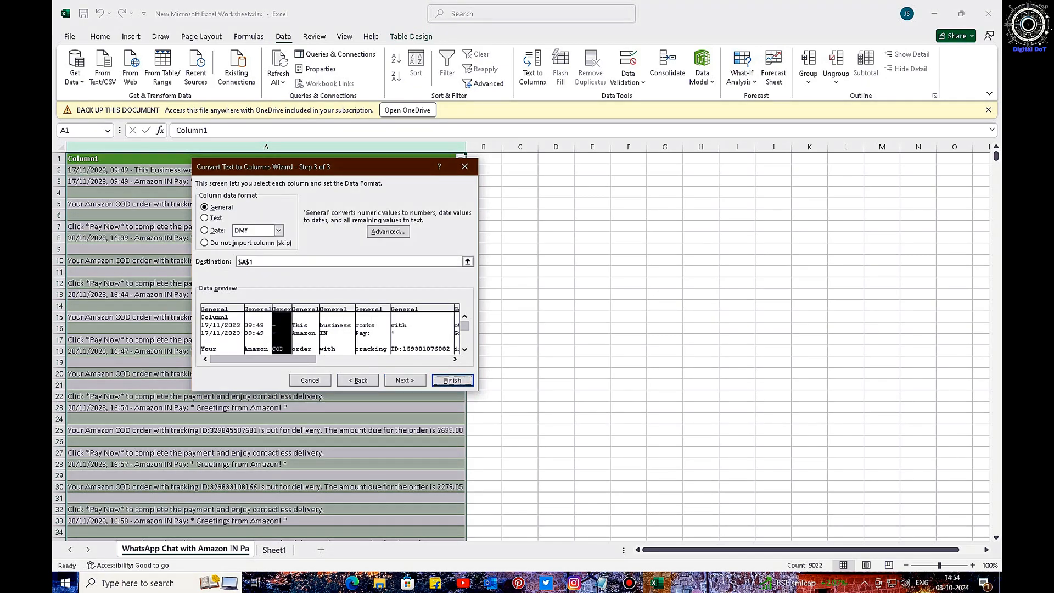
{"action": "left_click", "coordinate": [205, 243]}
{"action": "left_click", "coordinate": [305, 333]}
{"action": "left_click", "coordinate": [205, 243]}
{"action": "left_click", "coordinate": [336, 334]}
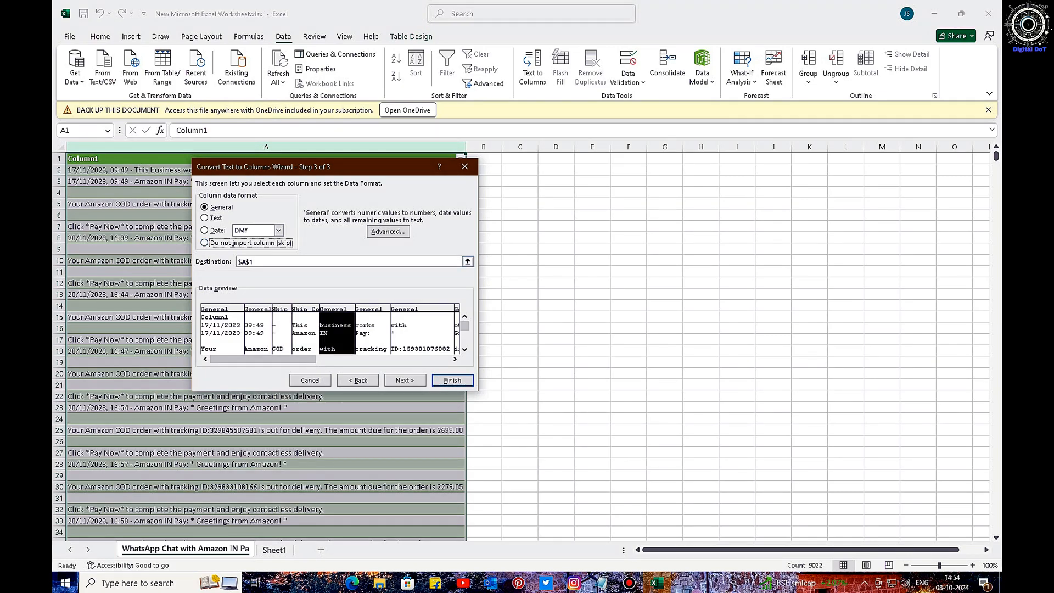
{"action": "left_click", "coordinate": [205, 242]}
{"action": "left_click", "coordinate": [372, 333]}
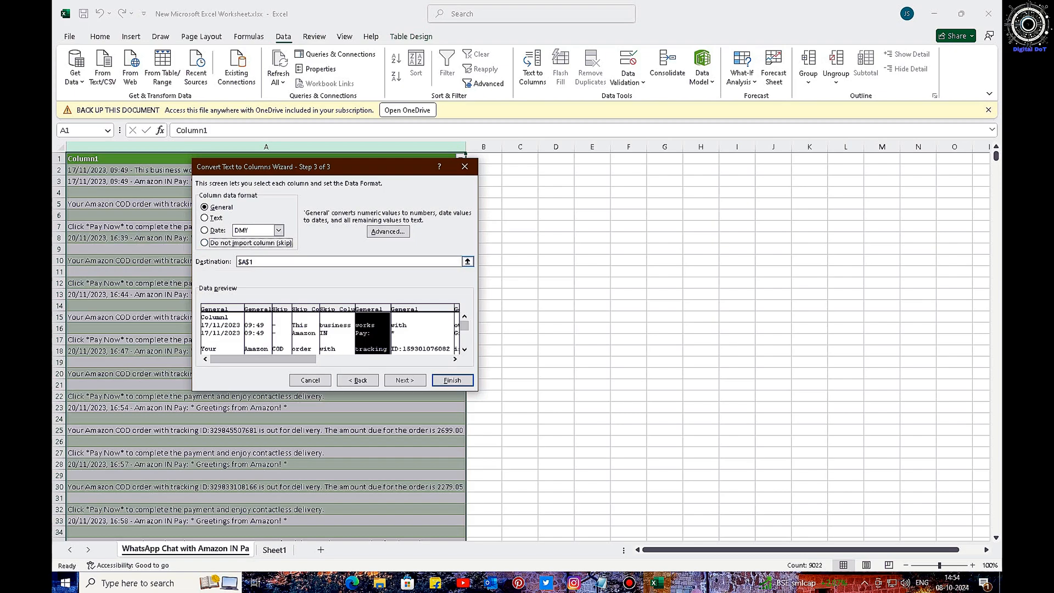
{"action": "left_click", "coordinate": [205, 242]}
Step: Exclude the three preview columns following the tracking ID, headed by "other", "companies" and "to", from the import
{"action": "left_click_drag", "start_coordinate": [263, 359], "coordinate": [317, 359]}
{"action": "left_click", "coordinate": [340, 333]}
{"action": "left_click", "coordinate": [205, 243]}
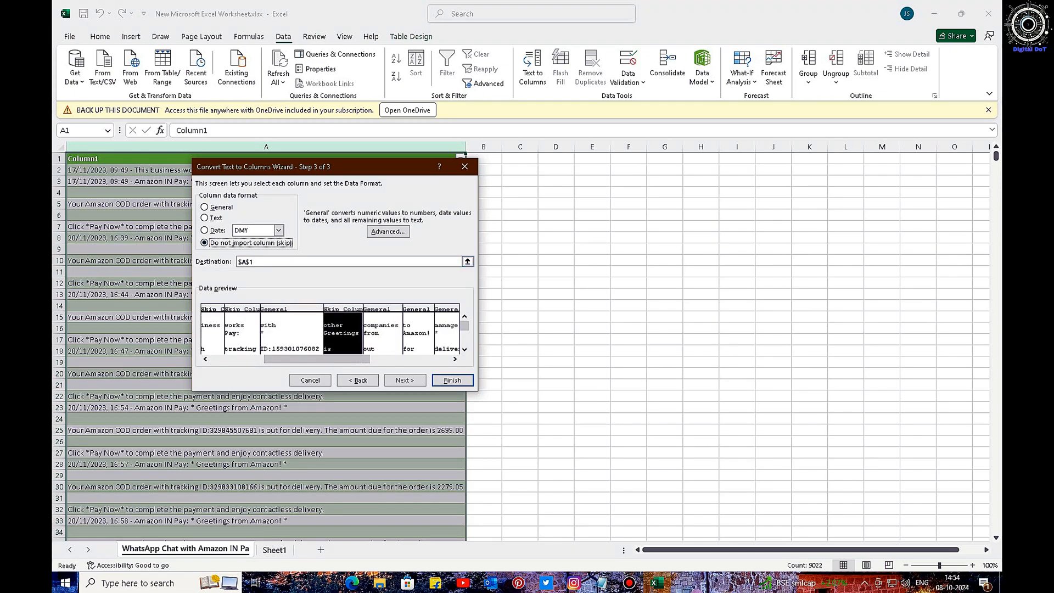
{"action": "left_click", "coordinate": [383, 333]}
{"action": "left_click", "coordinate": [205, 243]}
{"action": "left_click", "coordinate": [417, 333]}
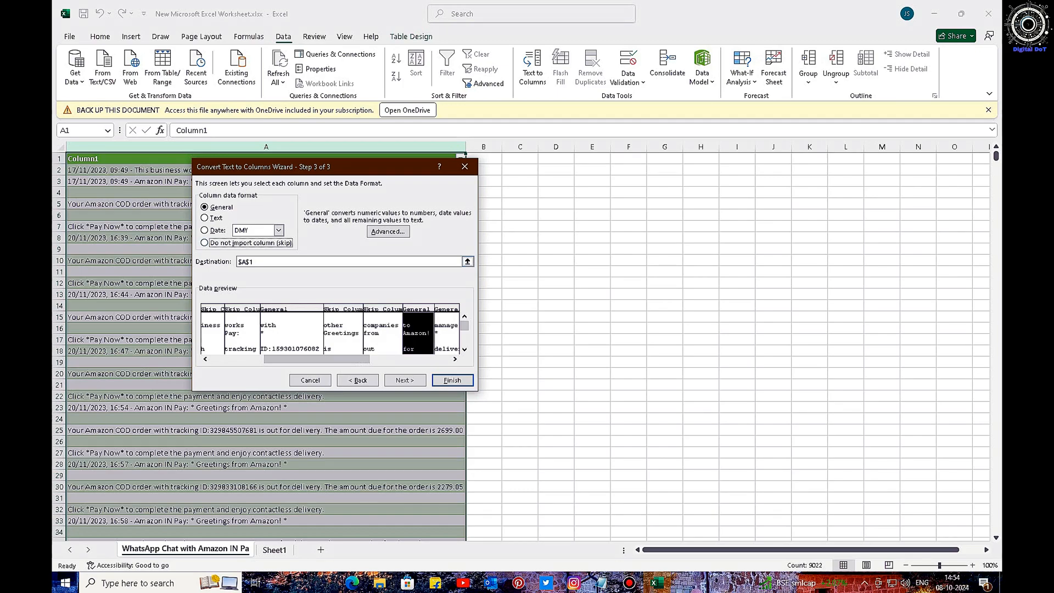
{"action": "left_click", "coordinate": [205, 243]}
Step: Exclude the preview columns containing "manage", "this" and "chat." from the import
{"action": "left_click_drag", "start_coordinate": [316, 359], "coordinate": [357, 359]}
{"action": "left_click", "coordinate": [358, 333]}
{"action": "left_click", "coordinate": [205, 242]}
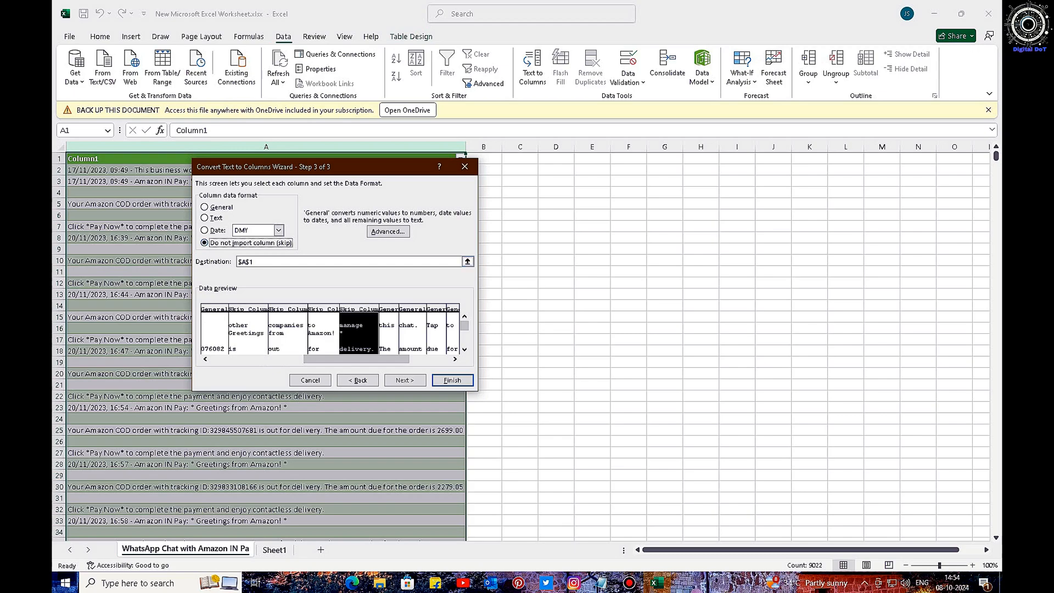
{"action": "left_click", "coordinate": [412, 333]}
{"action": "left_click", "coordinate": [205, 243]}
{"action": "left_click", "coordinate": [388, 333]}
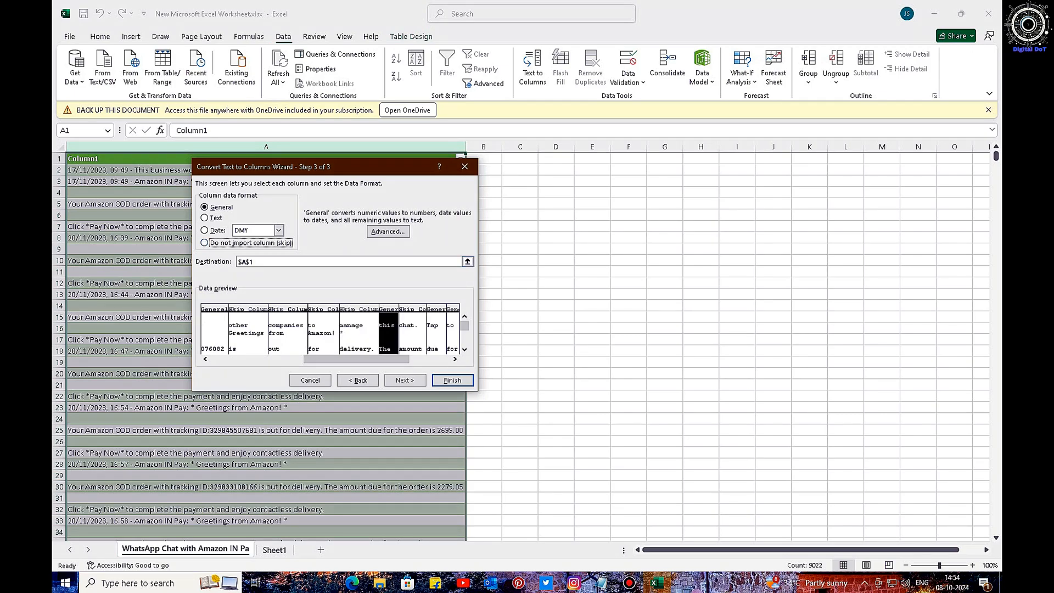
{"action": "left_click", "coordinate": [205, 242]}
Step: Exclude the preview columns containing "Tap"/"due" and "to"/"for" from the import
{"action": "left_click_drag", "start_coordinate": [356, 359], "coordinate": [397, 359]}
{"action": "left_click", "coordinate": [313, 333]}
{"action": "left_click", "coordinate": [336, 333]}
{"action": "left_click", "coordinate": [205, 242]}
{"action": "left_click", "coordinate": [357, 333]}
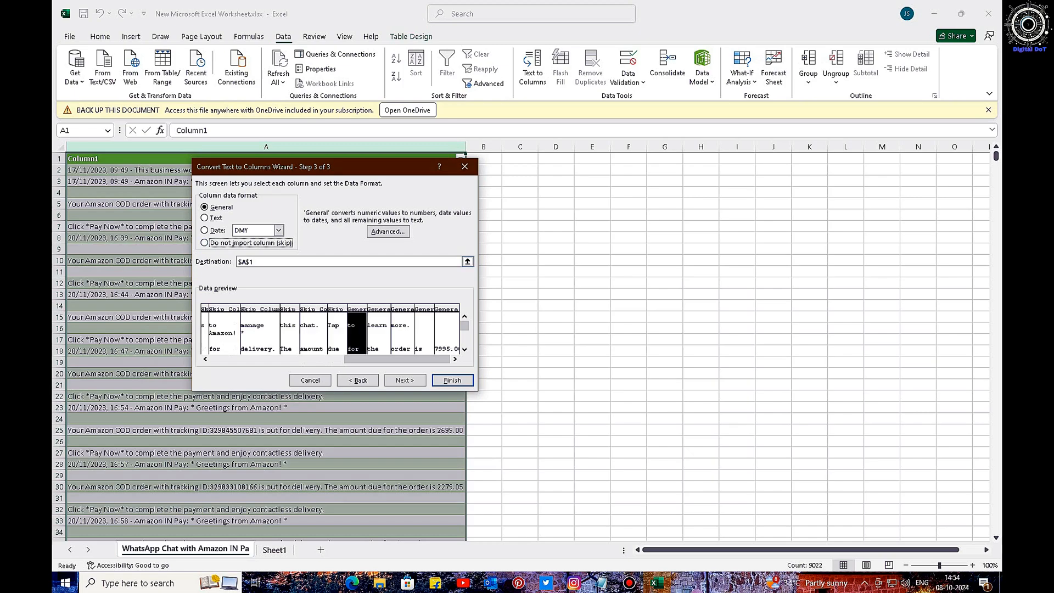
{"action": "left_click", "coordinate": [205, 242]}
Step: Exclude the last three columns before the amount, containing "the", "order" and "is", and finish the split at $A$1
{"action": "left_click", "coordinate": [379, 333]}
{"action": "left_click", "coordinate": [205, 243]}
{"action": "left_click", "coordinate": [402, 333]}
{"action": "left_click", "coordinate": [205, 243]}
{"action": "left_click", "coordinate": [424, 333]}
{"action": "left_click", "coordinate": [205, 243]}
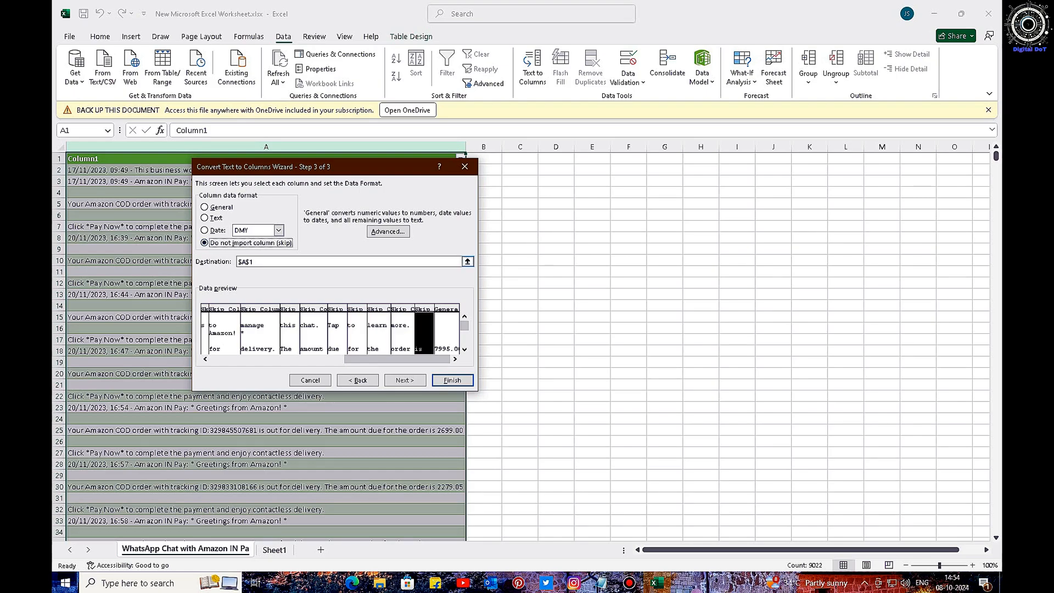
{"action": "left_click", "coordinate": [452, 380]}
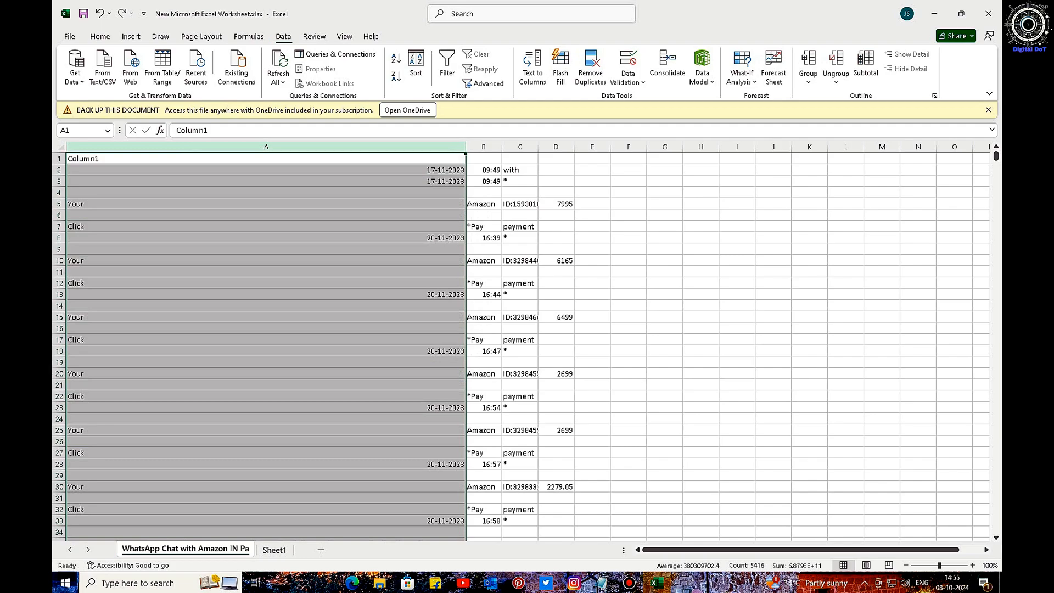
Step: Narrow column A and widen columns B to D so the times, tracking IDs and amounts fit
{"action": "left_click_drag", "start_coordinate": [466, 146], "coordinate": [173, 146]}
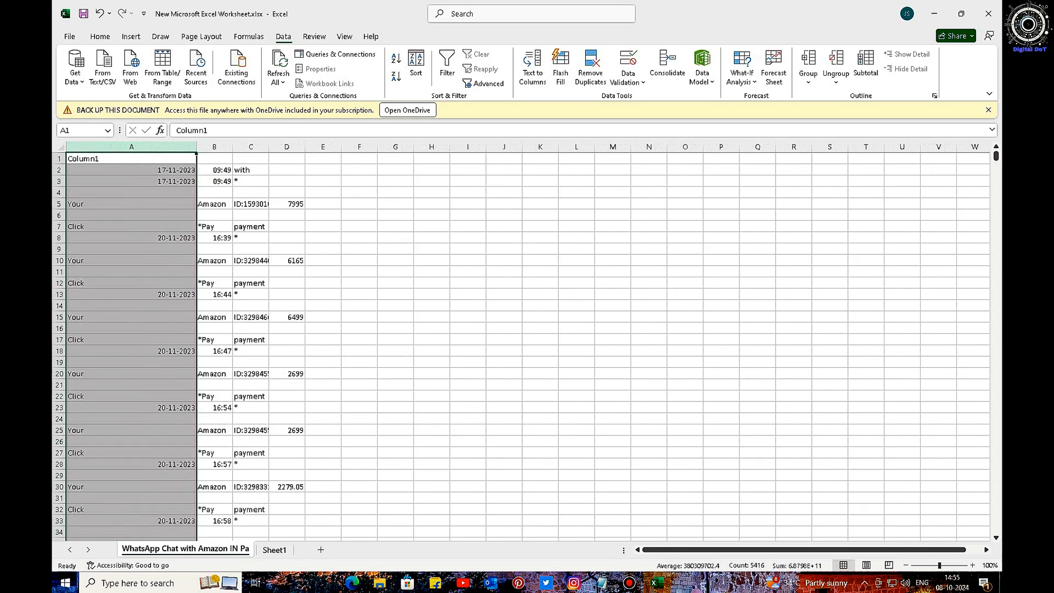
{"action": "left_click_drag", "start_coordinate": [233, 146], "coordinate": [382, 146]}
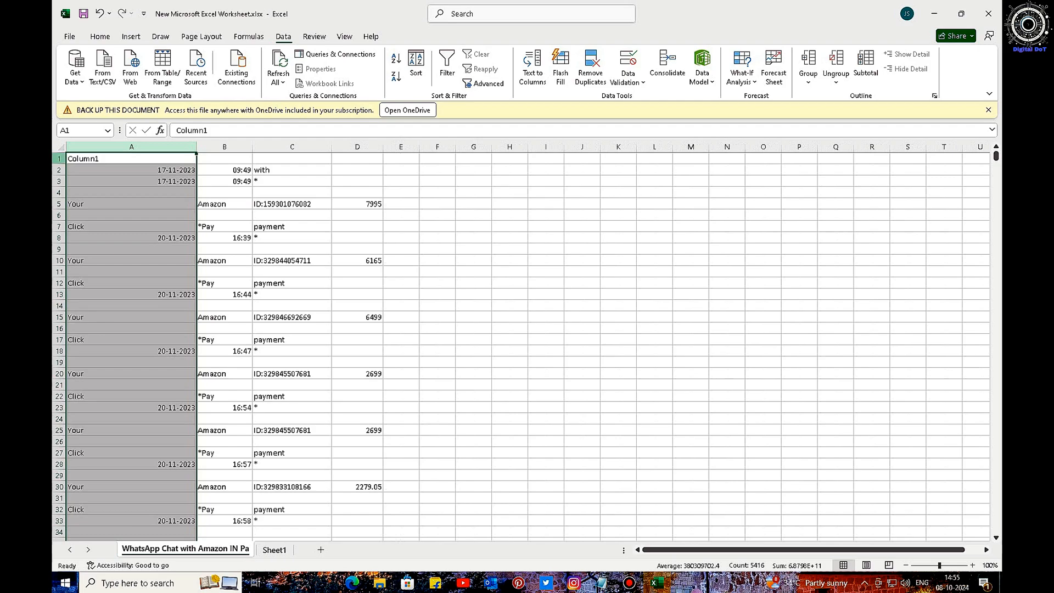
{"action": "left_click_drag", "start_coordinate": [196, 147], "coordinate": [121, 147]}
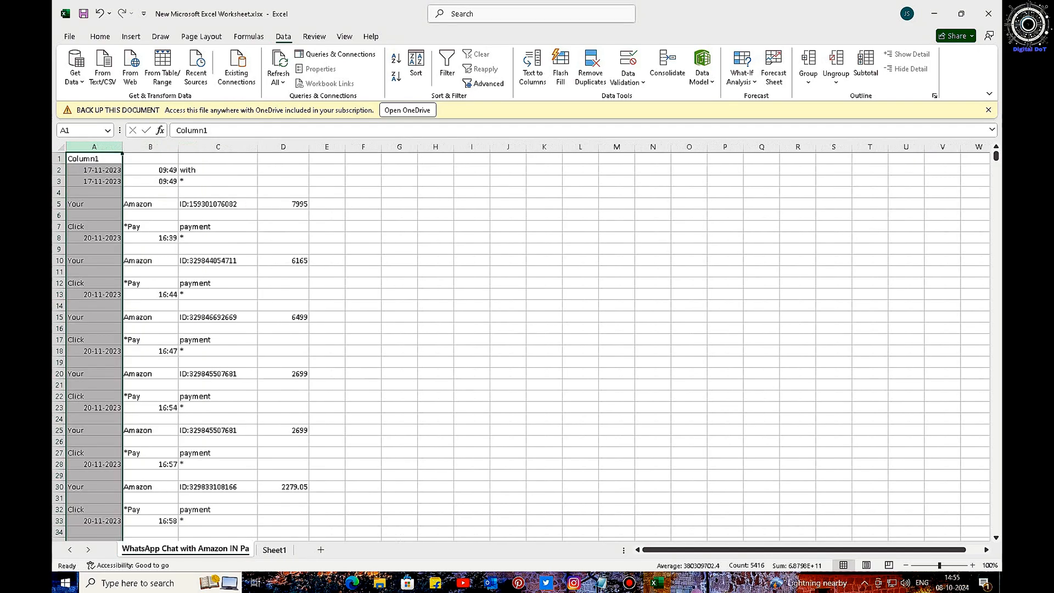
Step: Replace the Column1 heading in A1 with DATE
{"action": "scroll", "coordinate": [521, 343], "scroll_direction": "down", "scroll_amount": 2}
{"action": "mouse_move", "coordinate": [995, 155]}
{"action": "left_mouse_down"}
{"action": "mouse_move", "coordinate": [995, 493]}
{"action": "mouse_move", "coordinate": [995, 156]}
{"action": "left_mouse_up"}
{"action": "double_click", "coordinate": [94, 158]}
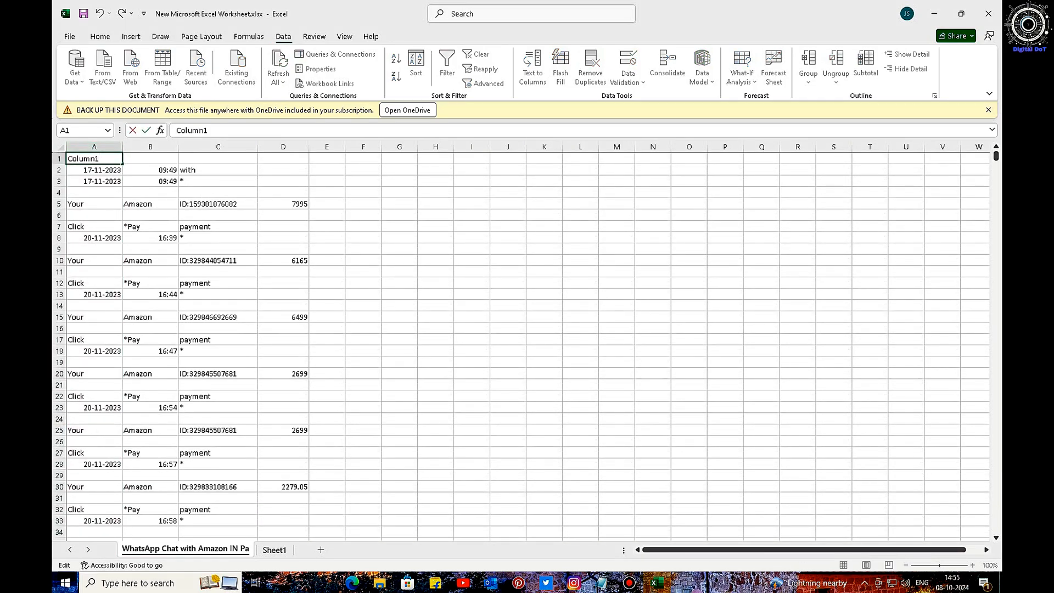
{"action": "key", "text": "BackSpace"}
{"action": "key", "text": "BackSpace"}
{"action": "key", "text": "BackSpace"}
{"action": "key", "text": "BackSpace"}
{"action": "key", "text": "BackSpace"}
{"action": "key", "text": "BackSpace"}
{"action": "key", "text": "BackSpace"}
{"action": "type", "text": "DATE"}
{"action": "key", "text": "Tab"}
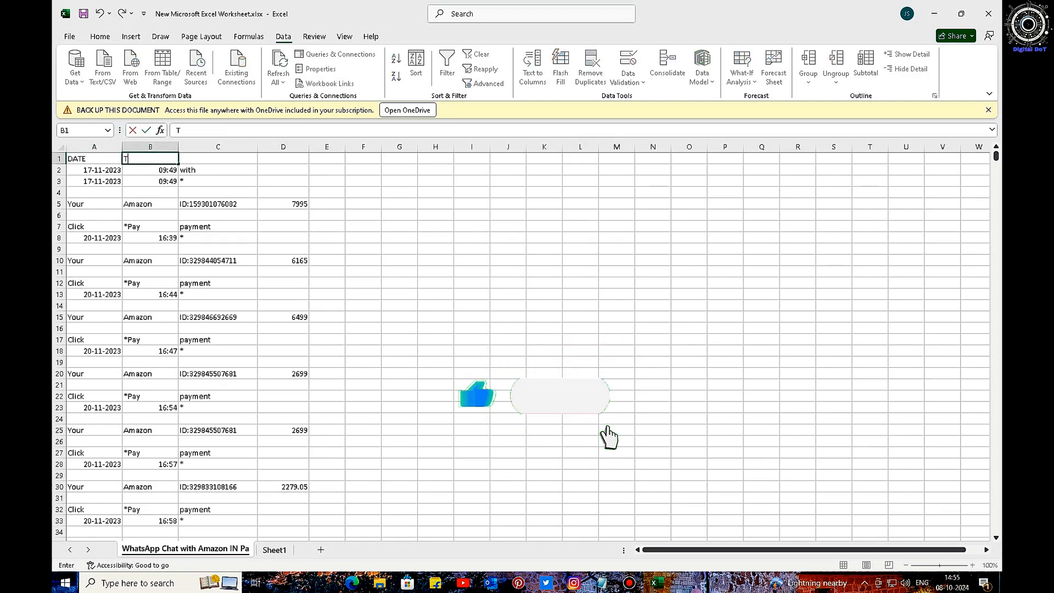
Step: Enter the headings TIME, TRACKING ID: and AMOUNT in cells B1, C1 and D1
{"action": "type", "text": "TIME"}
{"action": "key", "text": "Tab"}
{"action": "type", "text": "TRACKING I"}
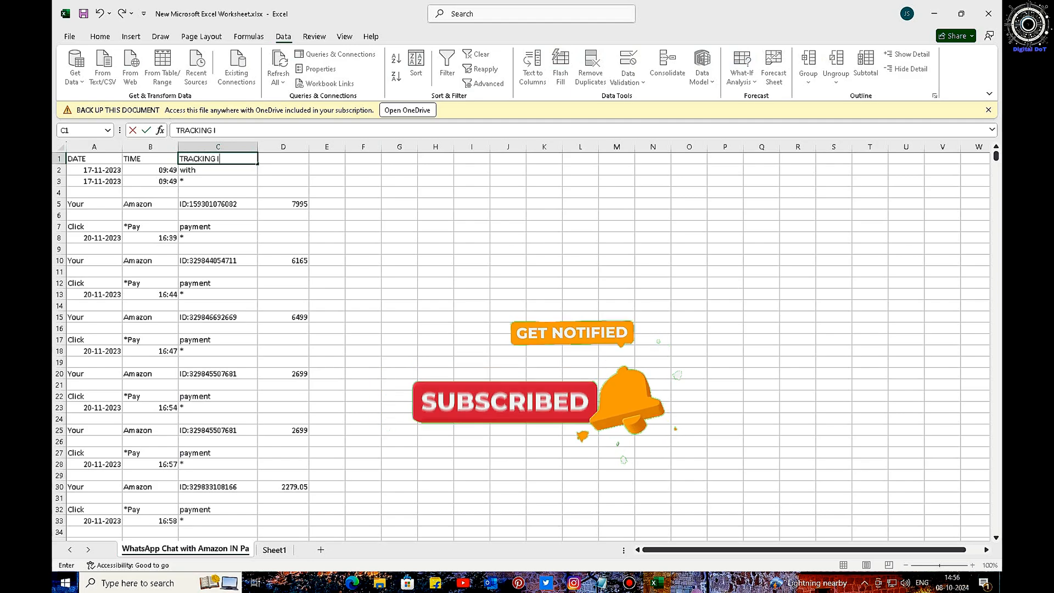
{"action": "type", "text": "D"}
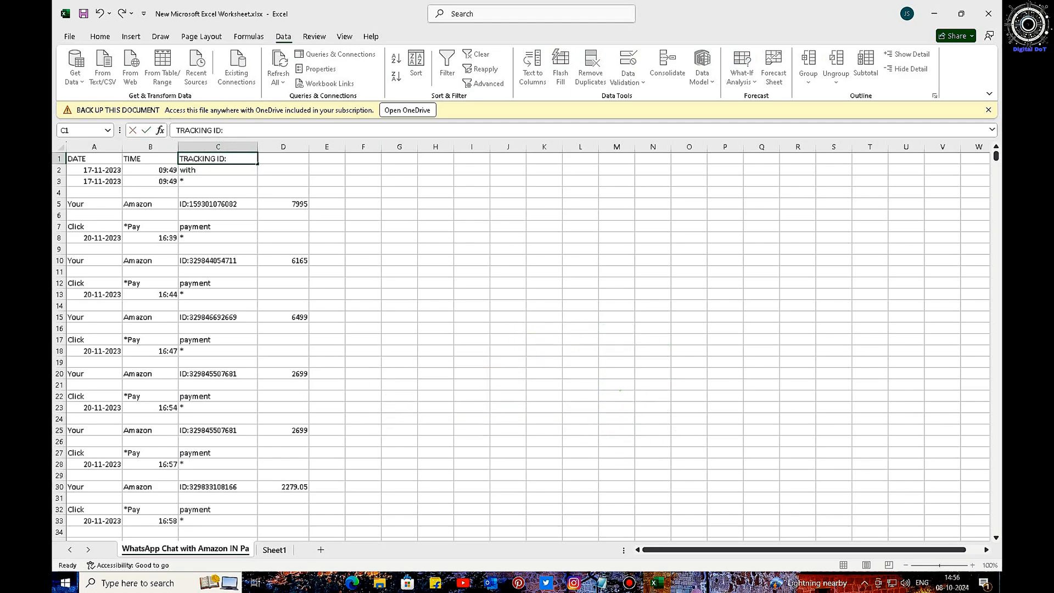
{"action": "type", "text": ":"}
{"action": "key", "text": "Tab"}
{"action": "type", "text": "AMOUNT"}
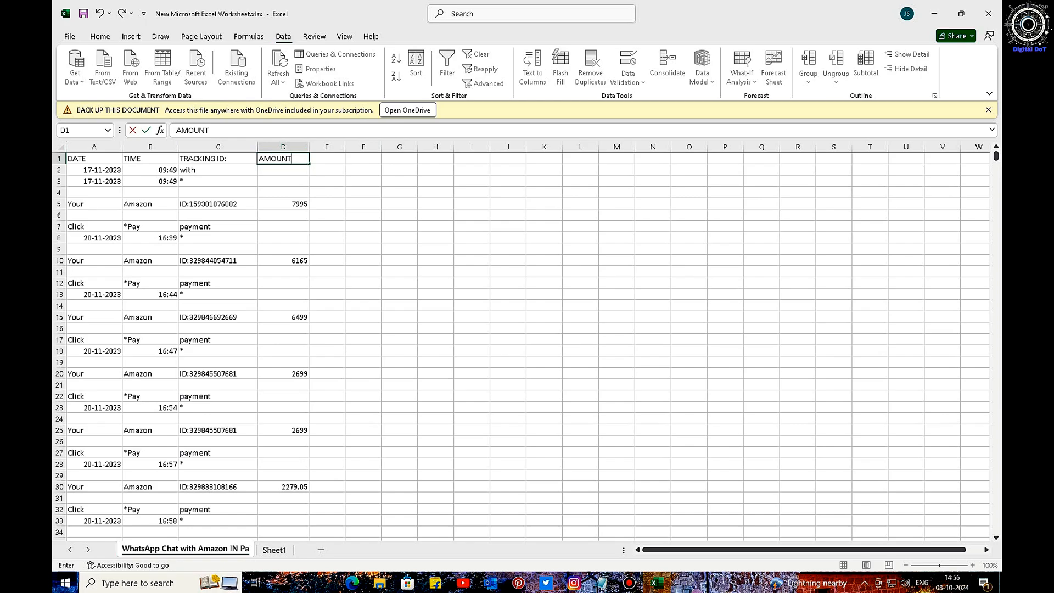
Step: Make the AMOUNT heading in D1 bold at font size 14, keeping the Calibri font
{"action": "left_click_drag", "start_coordinate": [291, 158], "coordinate": [258, 159]}
{"action": "left_click", "coordinate": [265, 139]}
{"action": "right_click", "coordinate": [301, 159]}
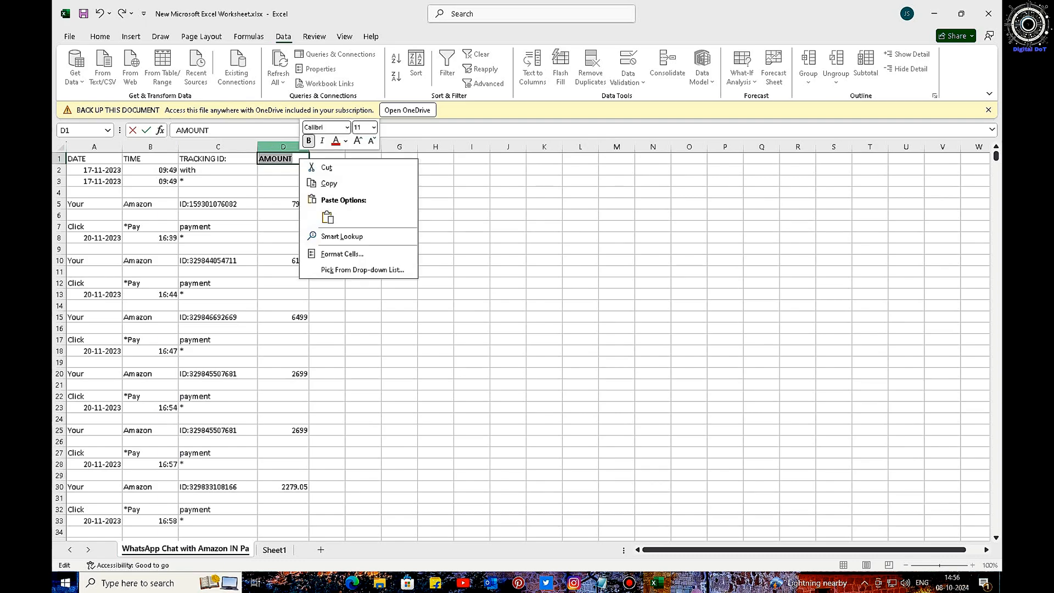
{"action": "right_click", "coordinate": [290, 160]}
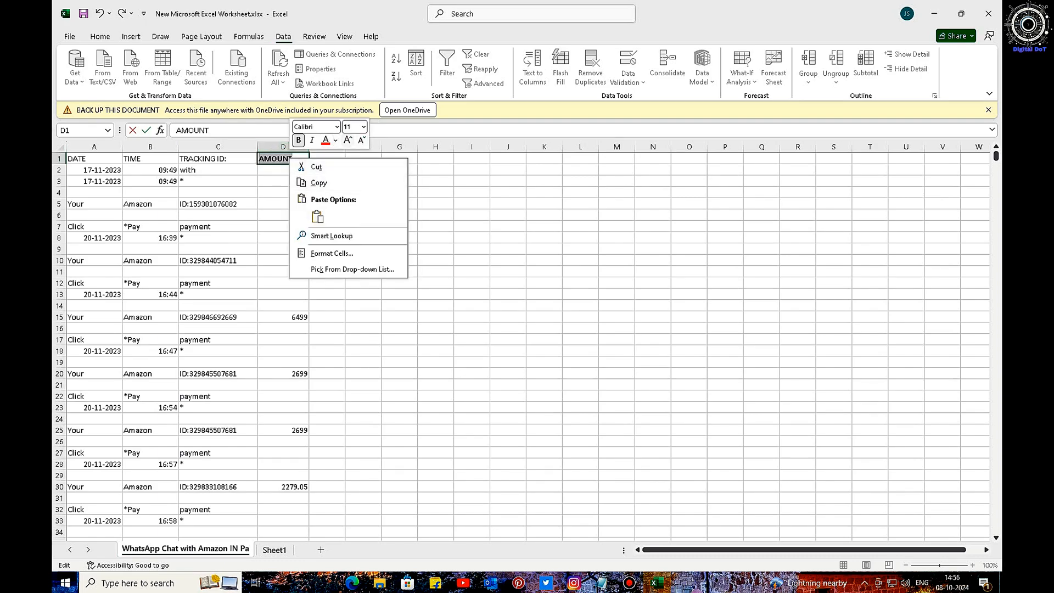
{"action": "left_click", "coordinate": [362, 127]}
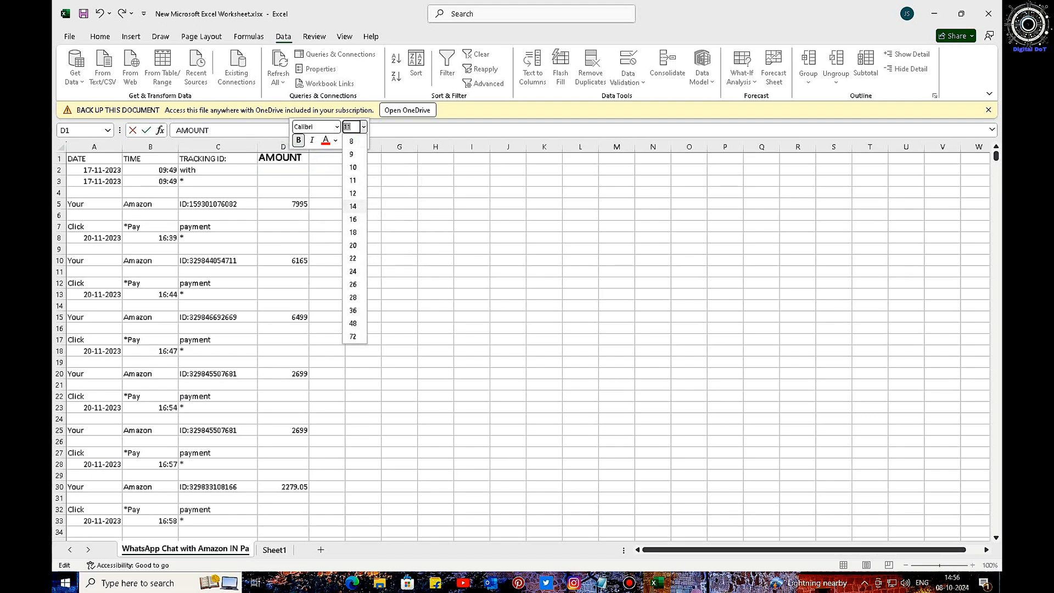
{"action": "left_click", "coordinate": [353, 206]}
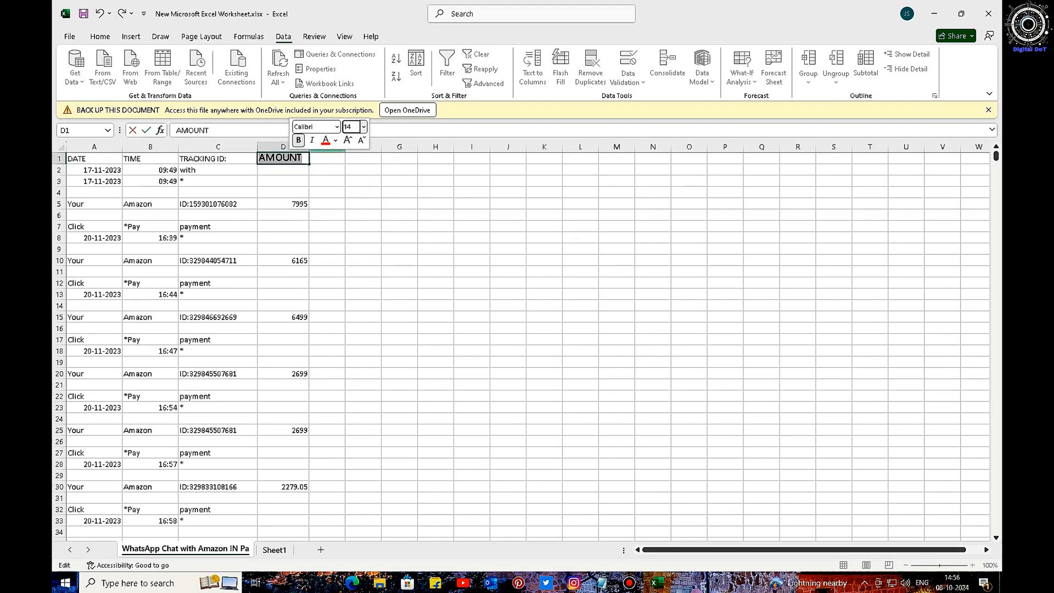
{"action": "left_click", "coordinate": [336, 127]}
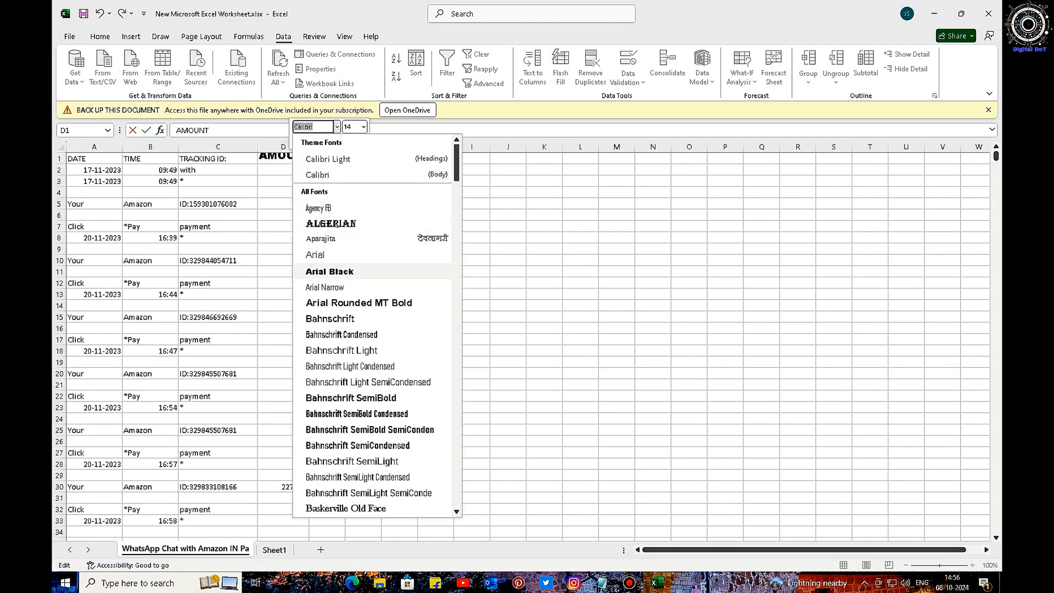
{"action": "key", "text": "Escape"}
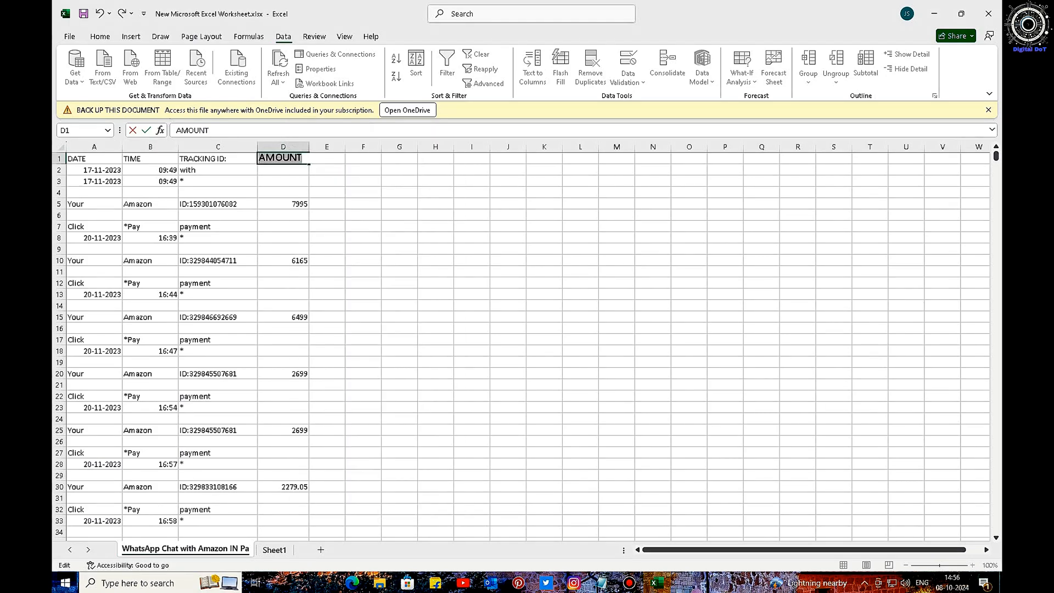
Step: Make the TRACKING ID: heading in C1 bold and set its font size to 14
{"action": "double_click", "coordinate": [227, 159]}
{"action": "left_click_drag", "start_coordinate": [227, 161], "coordinate": [179, 161]}
{"action": "left_click", "coordinate": [189, 143]}
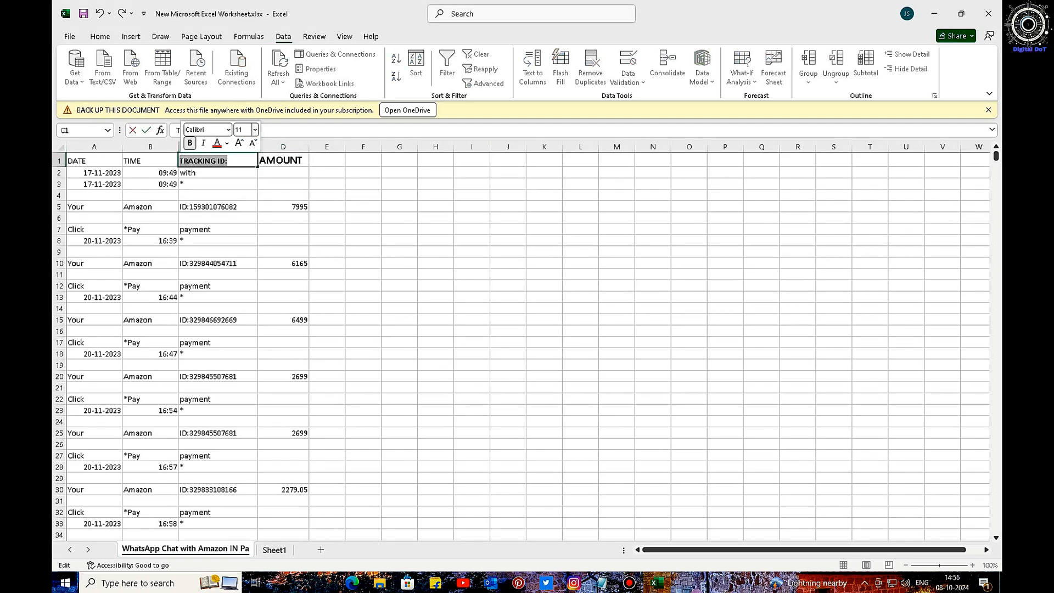
{"action": "left_click", "coordinate": [254, 130]}
{"action": "left_click", "coordinate": [244, 202]}
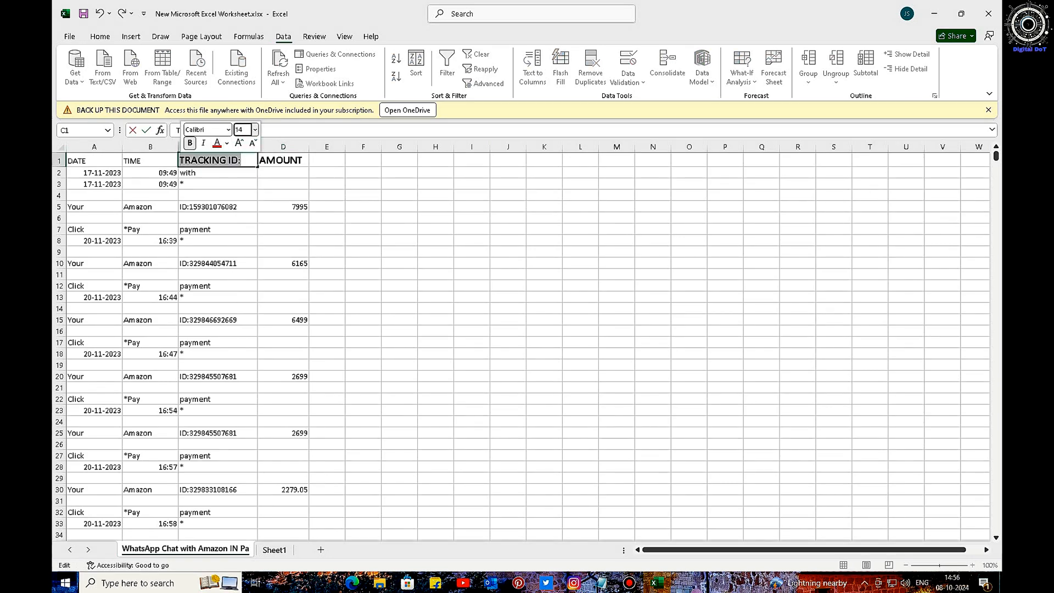
Step: Make the TIME heading in B1 bold and set its font size to 14
{"action": "double_click", "coordinate": [145, 161]}
{"action": "left_click_drag", "start_coordinate": [143, 161], "coordinate": [124, 161]}
{"action": "left_click", "coordinate": [134, 143]}
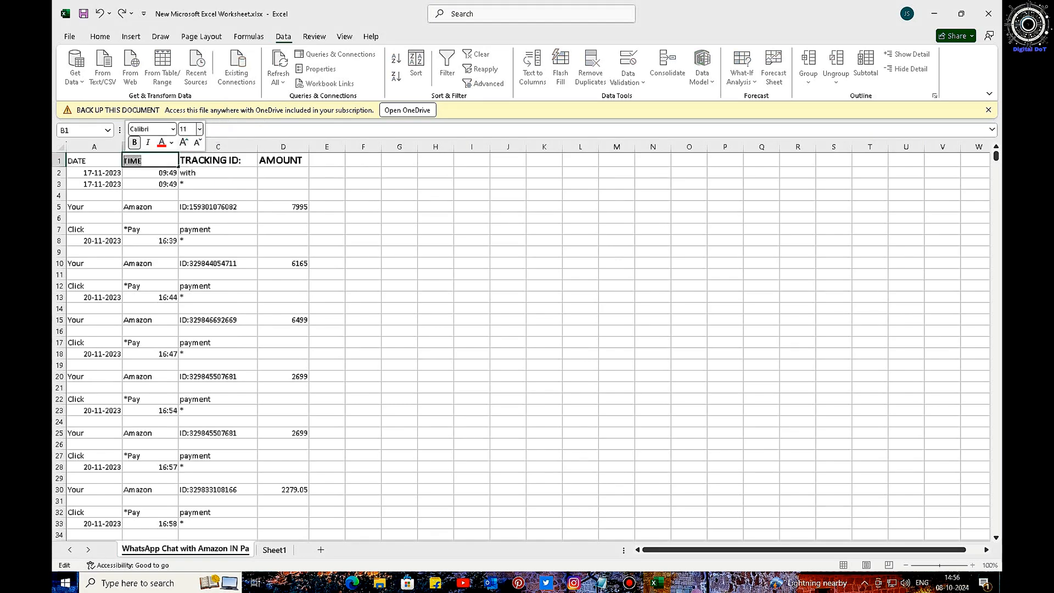
{"action": "left_click", "coordinate": [199, 129]}
{"action": "left_click", "coordinate": [189, 208]}
Step: Make the DATE heading in A1 bold and set its font size to 14
{"action": "left_click", "coordinate": [99, 161]}
{"action": "left_click", "coordinate": [98, 184]}
{"action": "double_click", "coordinate": [98, 161]}
{"action": "left_click_drag", "start_coordinate": [87, 161], "coordinate": [67, 161]}
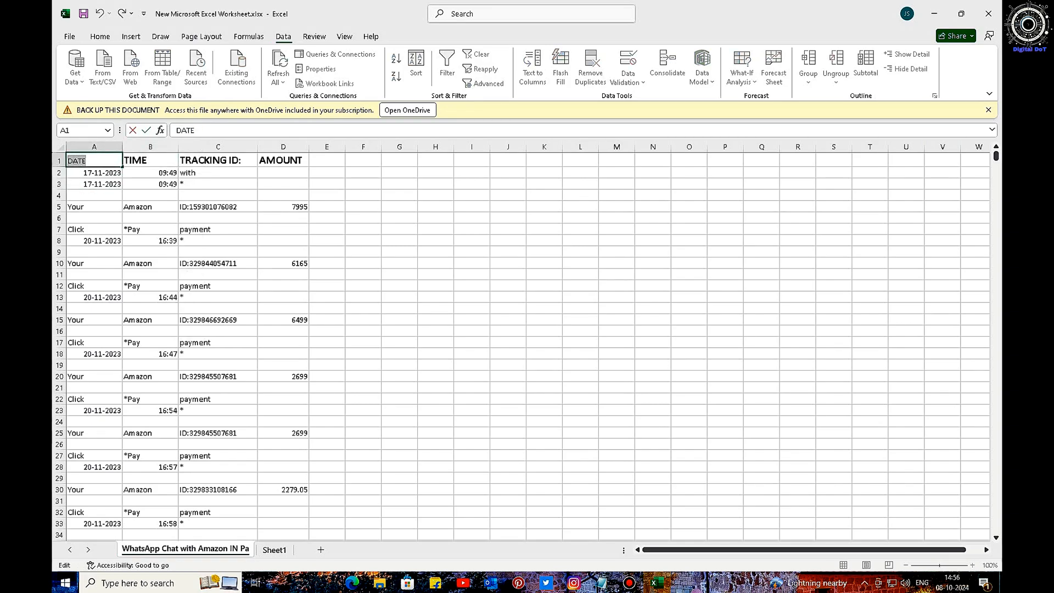
{"action": "left_click", "coordinate": [77, 143]}
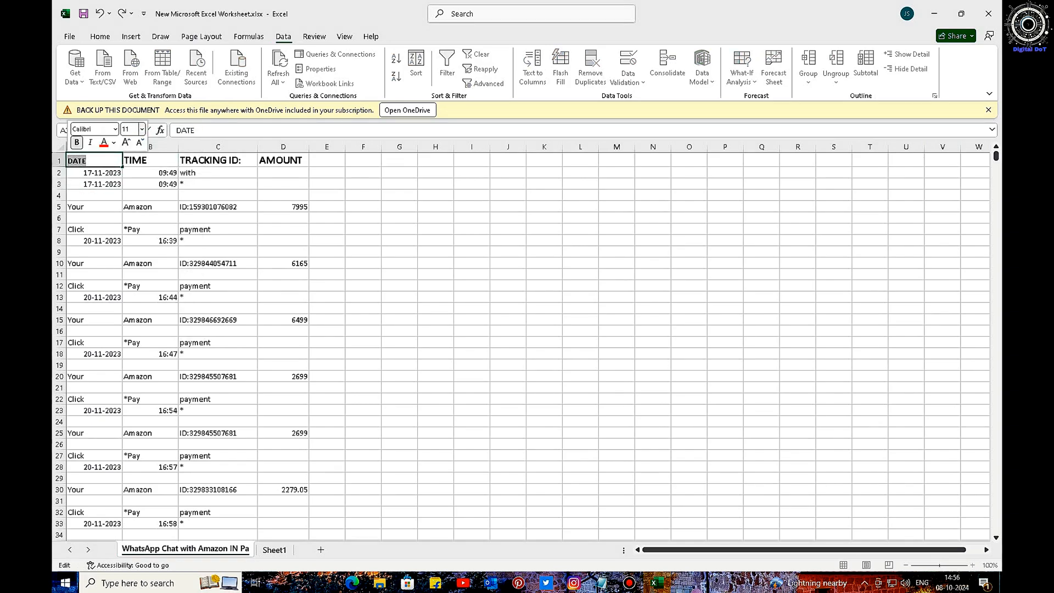
{"action": "left_click", "coordinate": [142, 129]}
{"action": "left_click", "coordinate": [131, 208]}
Step: Fill the DATE heading cell with red and centre its text horizontally and vertically
{"action": "left_click", "coordinate": [100, 36]}
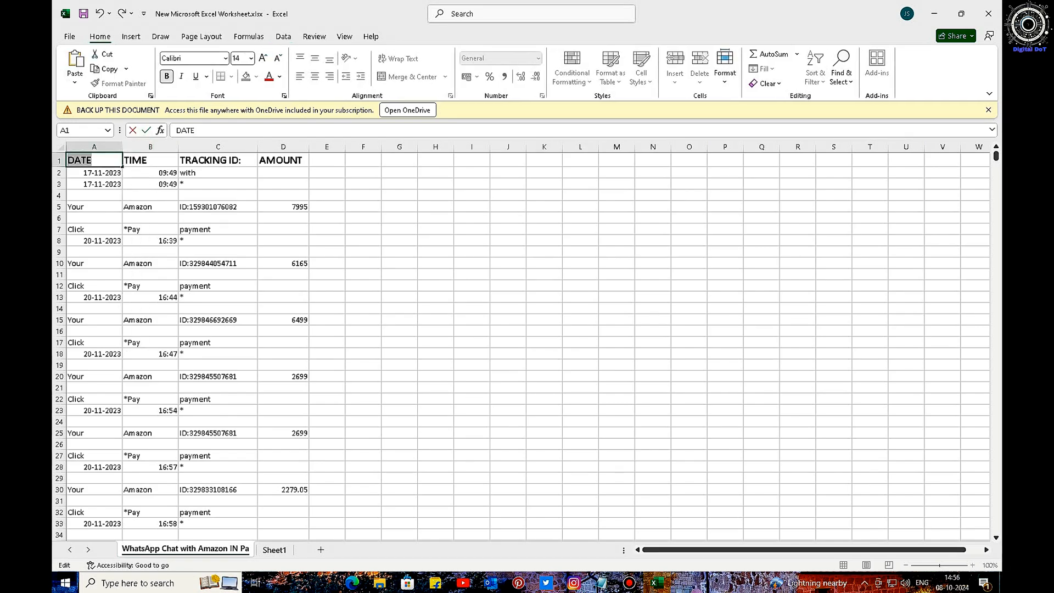
{"action": "left_click", "coordinate": [217, 196]}
{"action": "left_click", "coordinate": [93, 160]}
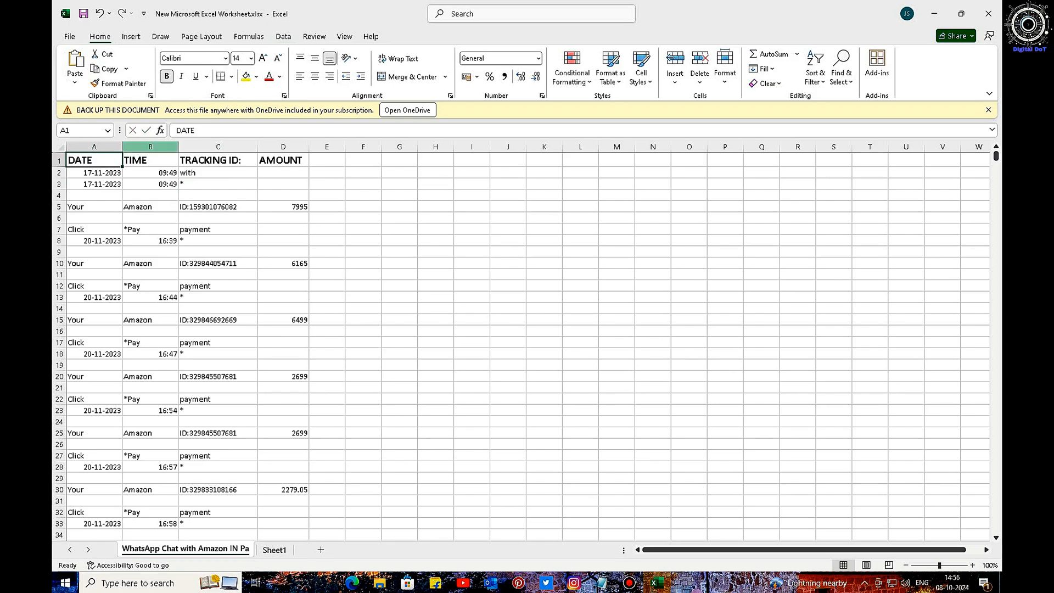
{"action": "left_click", "coordinate": [255, 77]}
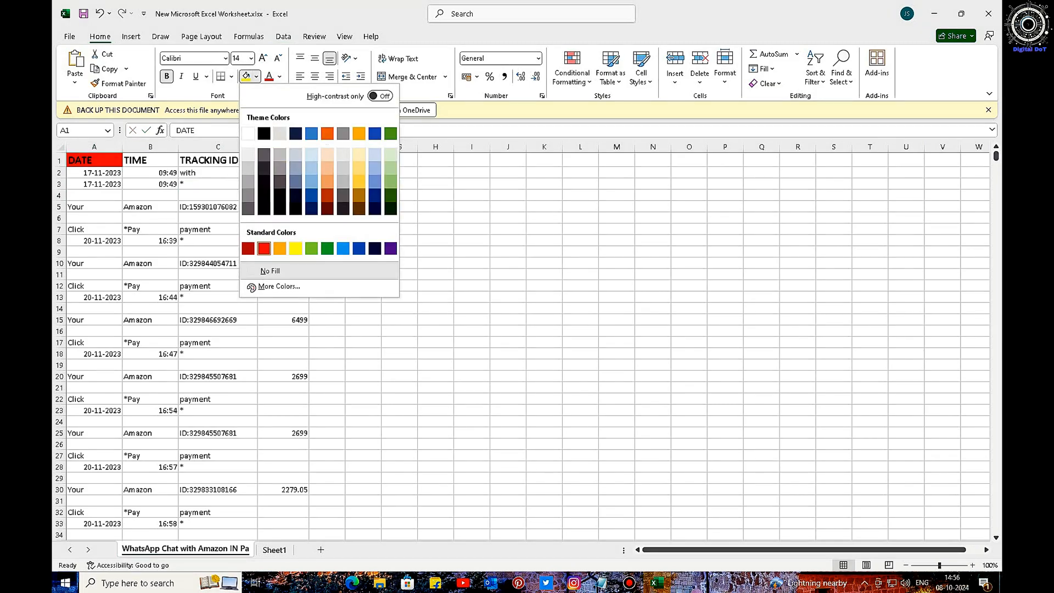
{"action": "left_click", "coordinate": [263, 248]}
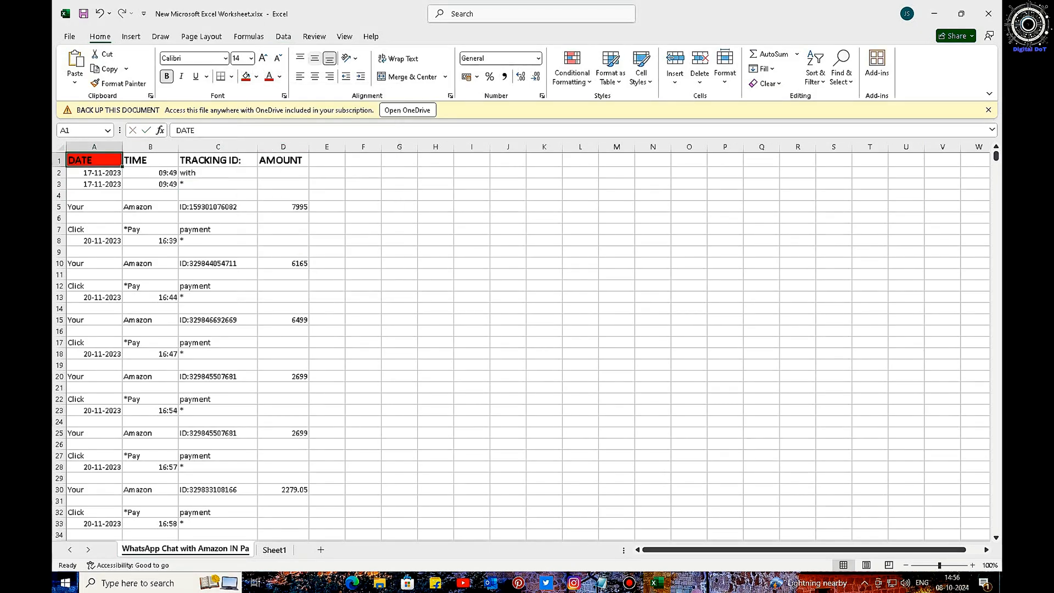
{"action": "left_click", "coordinate": [314, 77]}
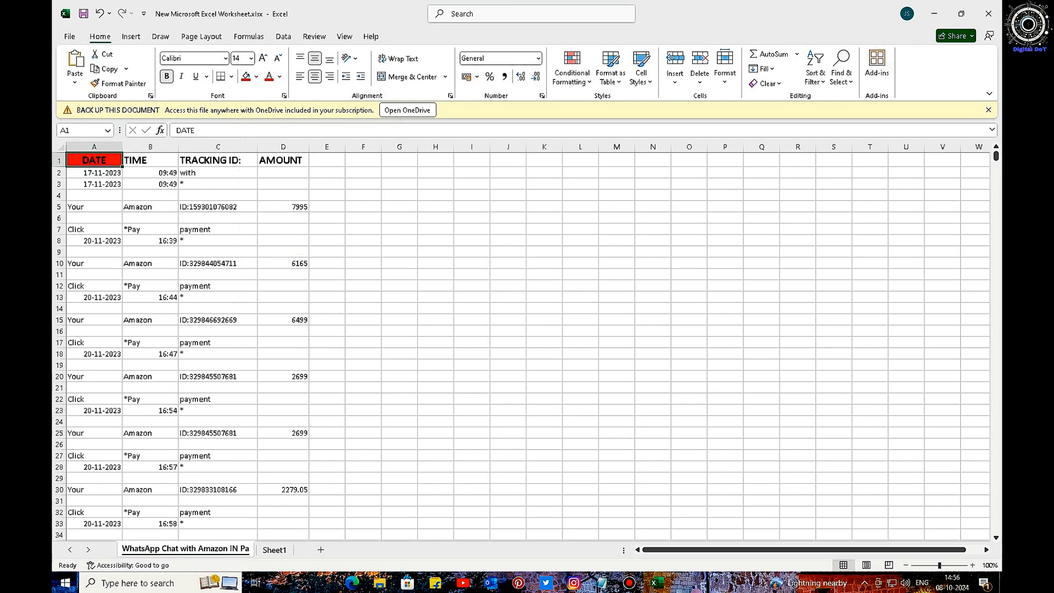
Step: Centre the TIME heading horizontally and vertically in B1 and fill the cell with orange
{"action": "left_click", "coordinate": [149, 160]}
{"action": "left_click", "coordinate": [314, 77]}
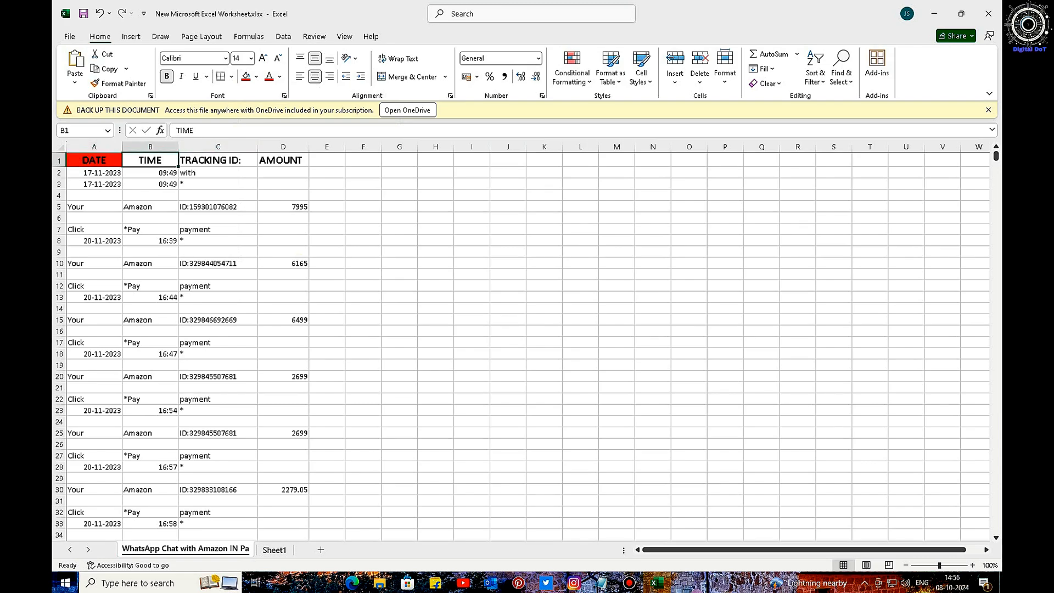
{"action": "left_click", "coordinate": [255, 76]}
{"action": "left_click", "coordinate": [280, 248]}
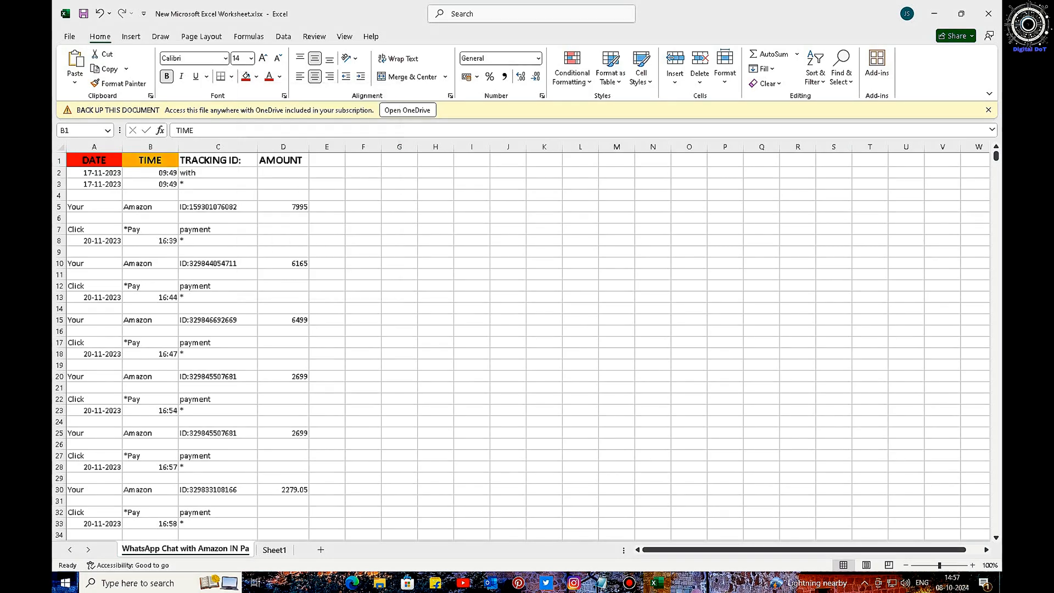
Step: Centre the TRACKING ID: heading horizontally and vertically in C1 and fill the cell with light green
{"action": "left_click", "coordinate": [218, 160]}
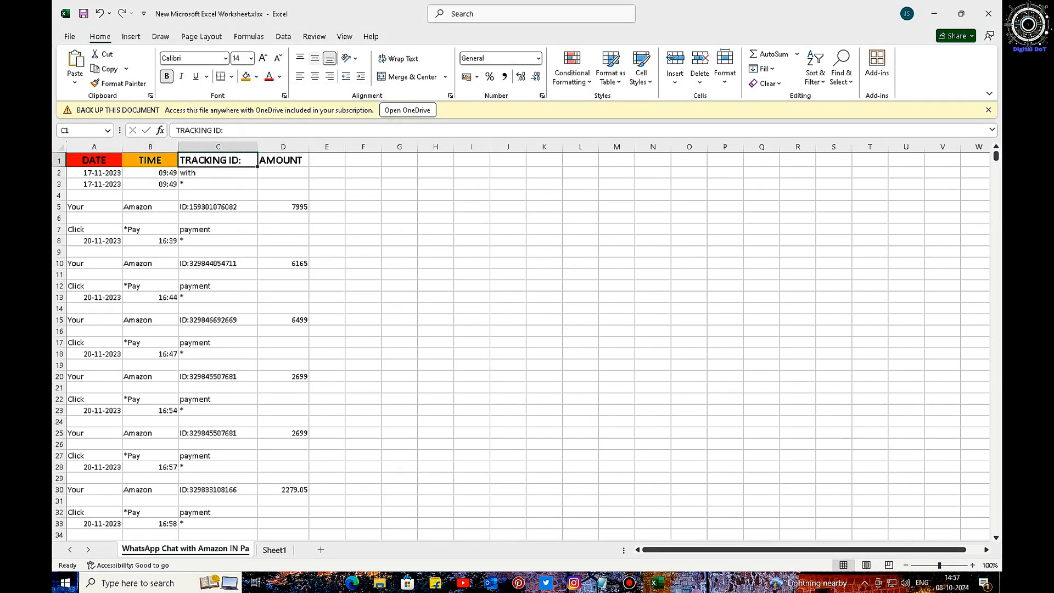
{"action": "left_click", "coordinate": [314, 76]}
{"action": "left_click", "coordinate": [255, 76]}
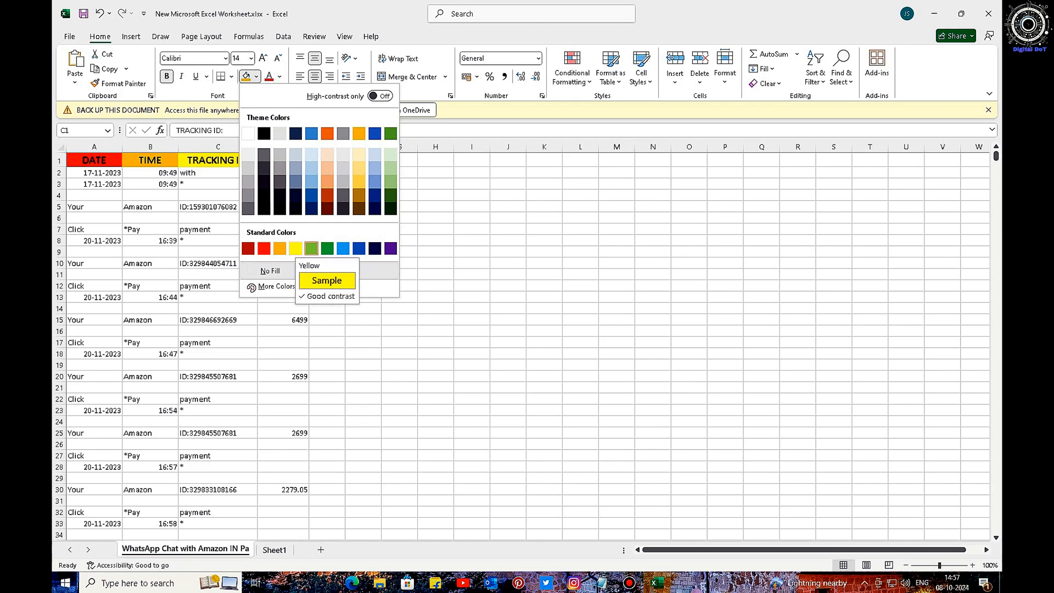
{"action": "left_click", "coordinate": [311, 248]}
Step: Centre the AMOUNT heading horizontally and vertically in D1 and fill the cell with light blue
{"action": "left_click", "coordinate": [284, 160]}
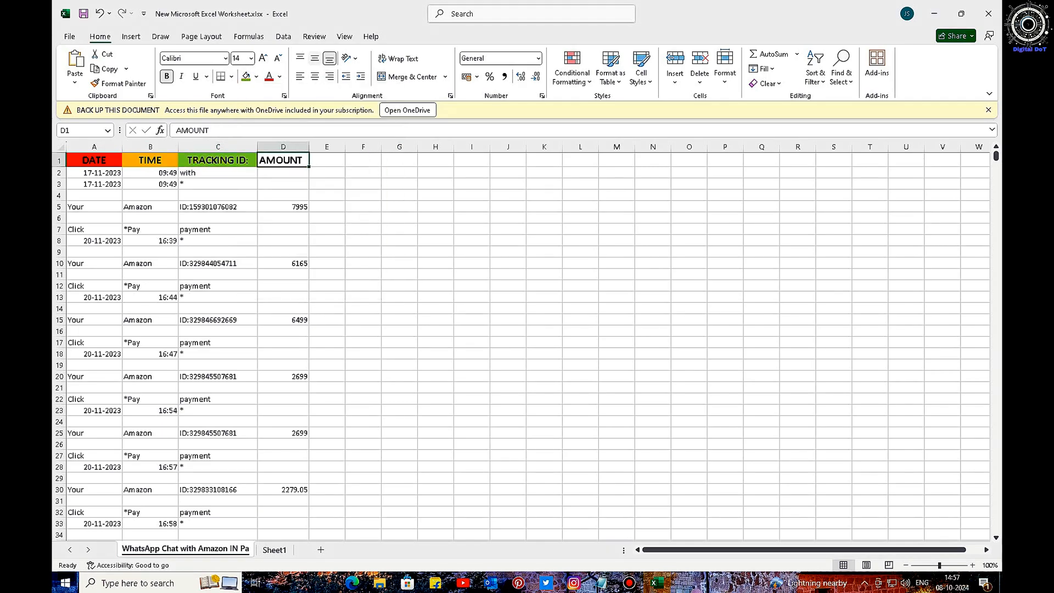
{"action": "left_click", "coordinate": [315, 76]}
{"action": "left_click", "coordinate": [256, 76]}
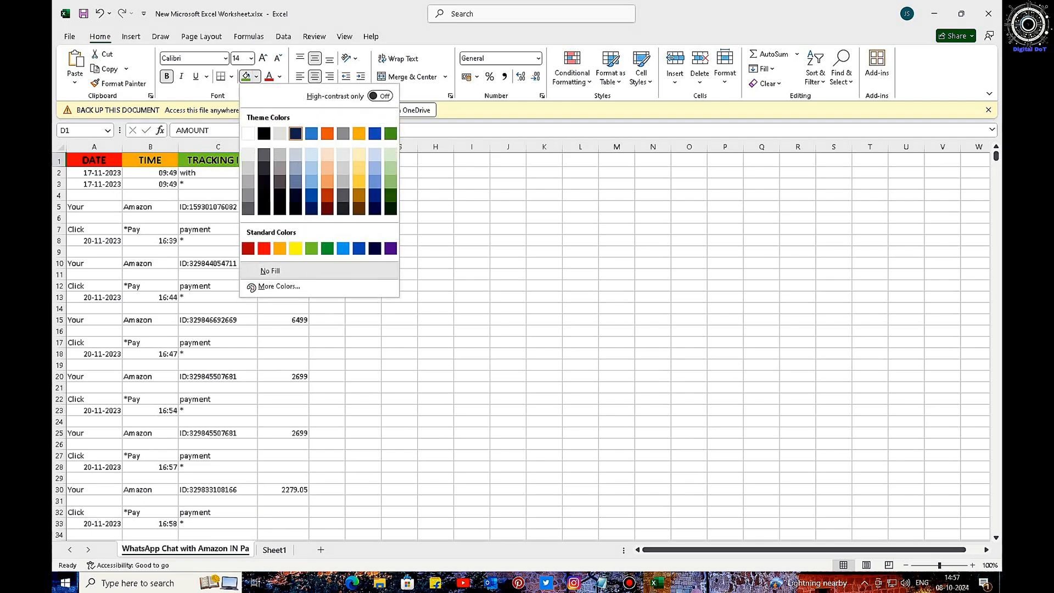
{"action": "left_click", "coordinate": [343, 248]}
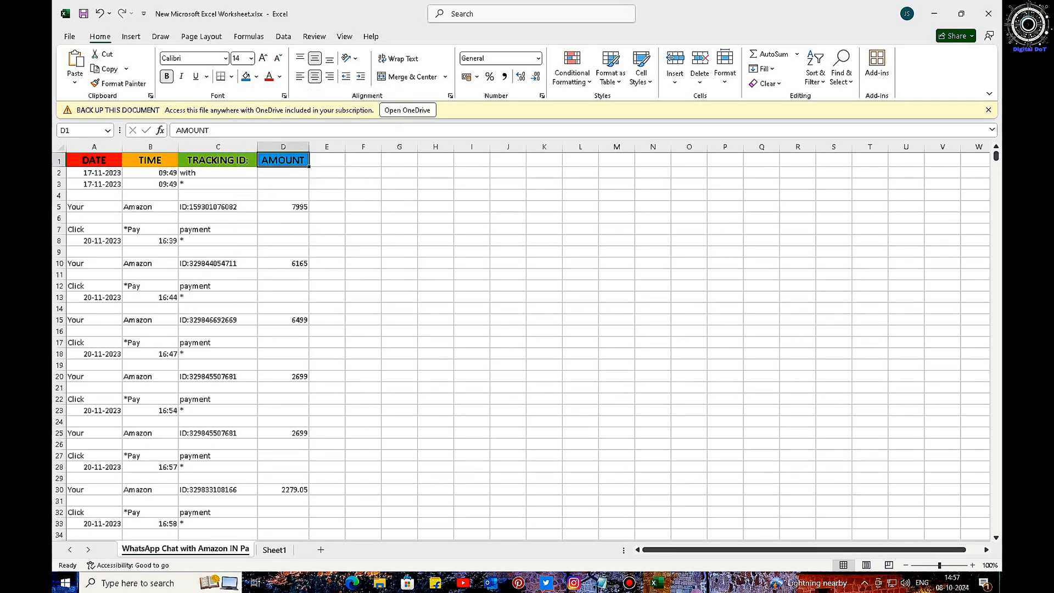
Step: Delete the date from cell A2, directly below the DATE heading
{"action": "double_click", "coordinate": [117, 172]}
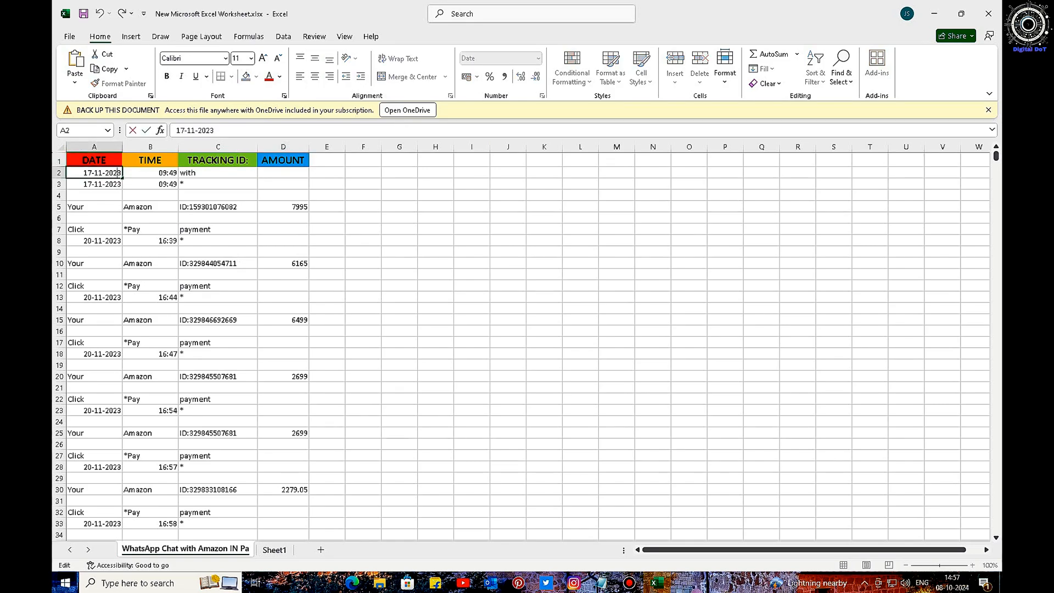
{"action": "key", "text": "BackSpace"}
{"action": "key", "text": "BackSpace"}
{"action": "key", "text": "BackSpace"}
{"action": "key", "text": "BackSpace"}
{"action": "key", "text": "BackSpace"}
{"action": "key", "text": "BackSpace"}
{"action": "key", "text": "BackSpace"}
{"action": "key", "text": "BackSpace"}
{"action": "key", "text": "BackSpace"}
{"action": "key", "text": "BackSpace"}
Step: Clear the time from B2 and the word "with" from C2
{"action": "double_click", "coordinate": [173, 172]}
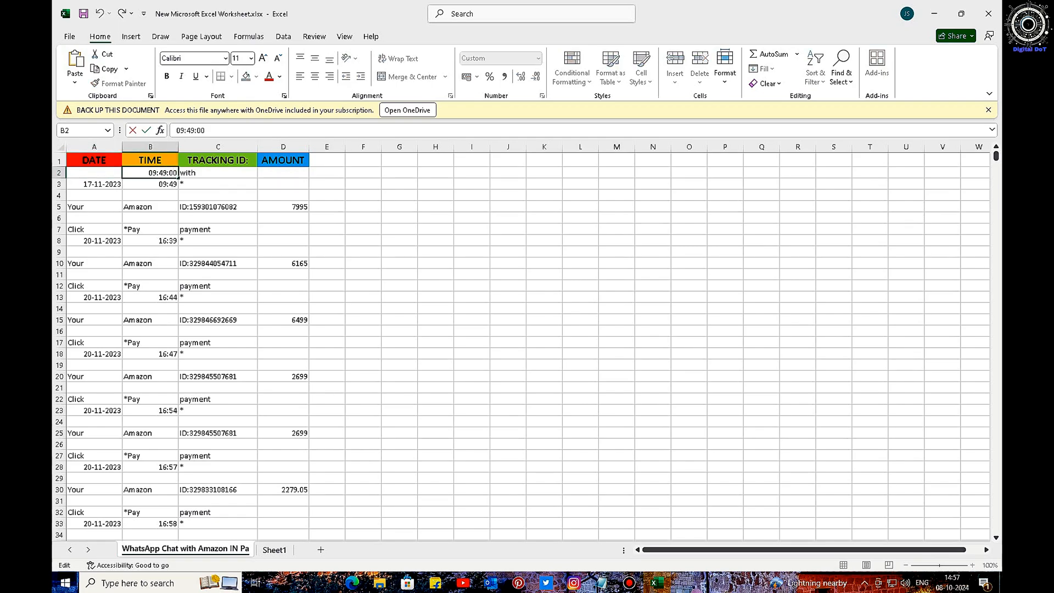
{"action": "mouse_move", "coordinate": [177, 172]}
{"action": "left_mouse_down"}
{"action": "mouse_move", "coordinate": [148, 173]}
{"action": "mouse_move", "coordinate": [191, 172]}
{"action": "mouse_move", "coordinate": [179, 173]}
{"action": "left_mouse_up"}
{"action": "key", "text": "Delete"}
{"action": "double_click", "coordinate": [197, 173]}
{"action": "key", "text": "Delete"}
{"action": "left_click", "coordinate": [327, 184]}
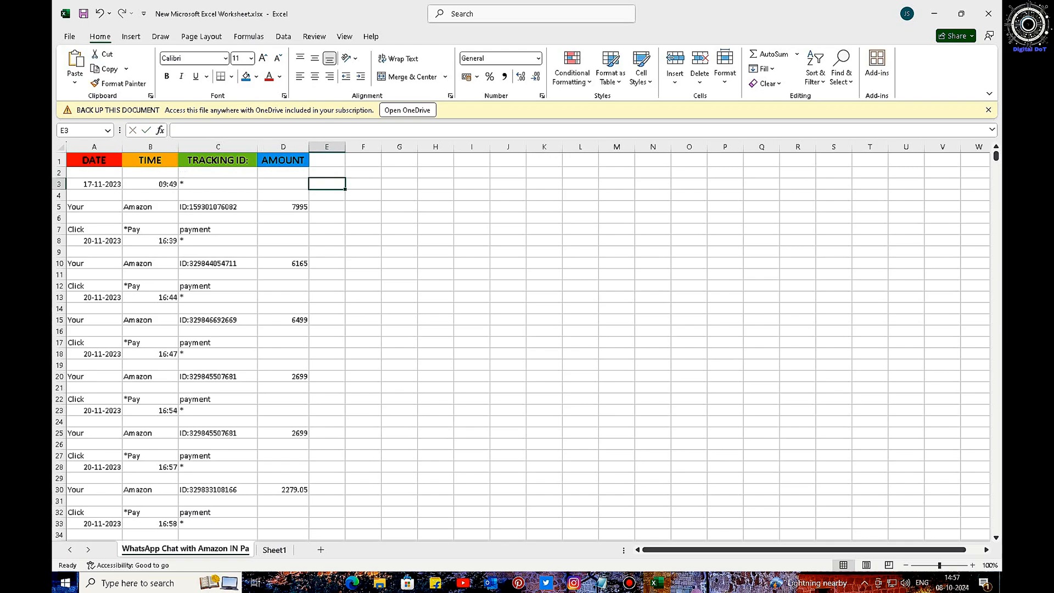
{"action": "left_click", "coordinate": [101, 172]}
{"action": "right_click", "coordinate": [101, 173]}
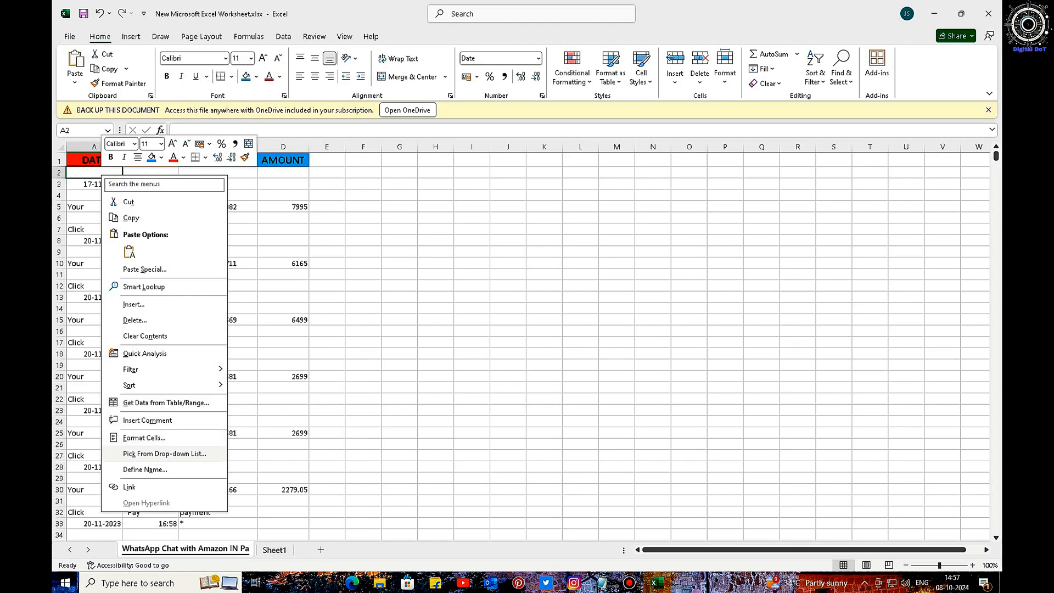
{"action": "key", "text": "Escape"}
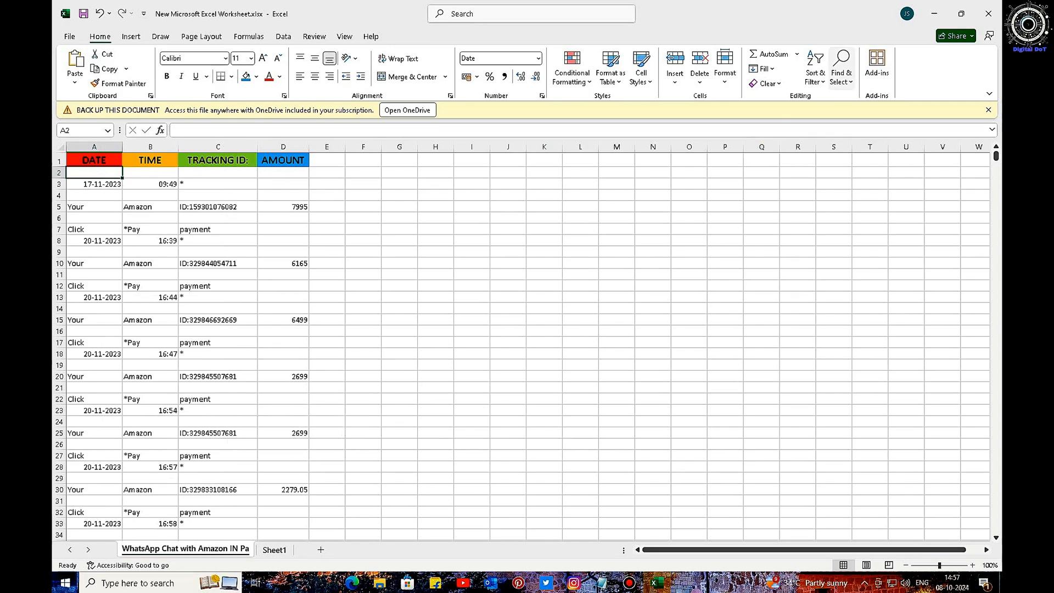
{"action": "left_click", "coordinate": [815, 73]}
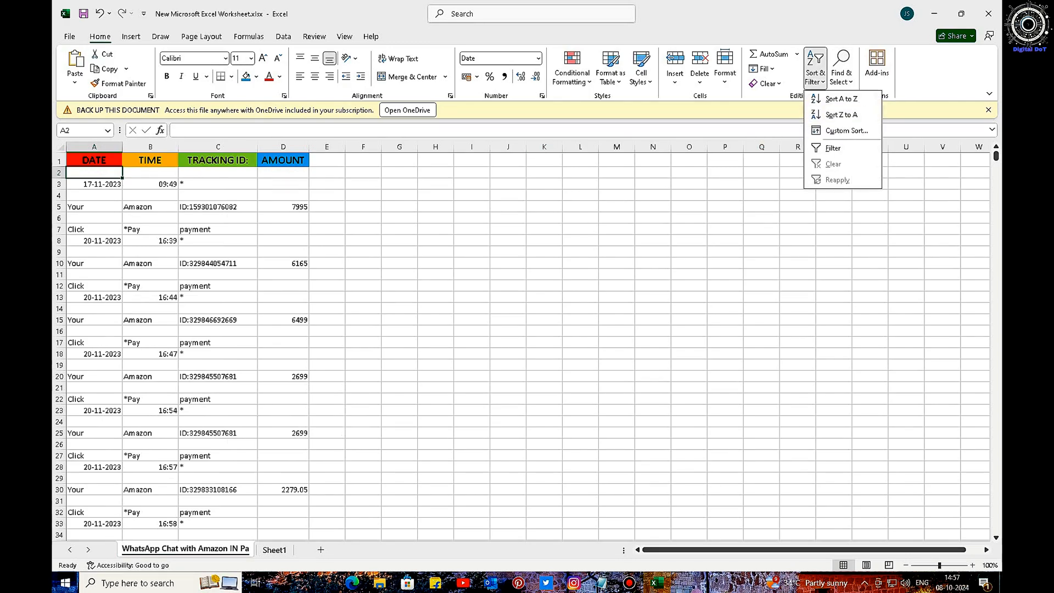
Step: Remove every occurrence of "Your" from the sheet by replacing all of them with nothing
{"action": "left_click", "coordinate": [840, 72]}
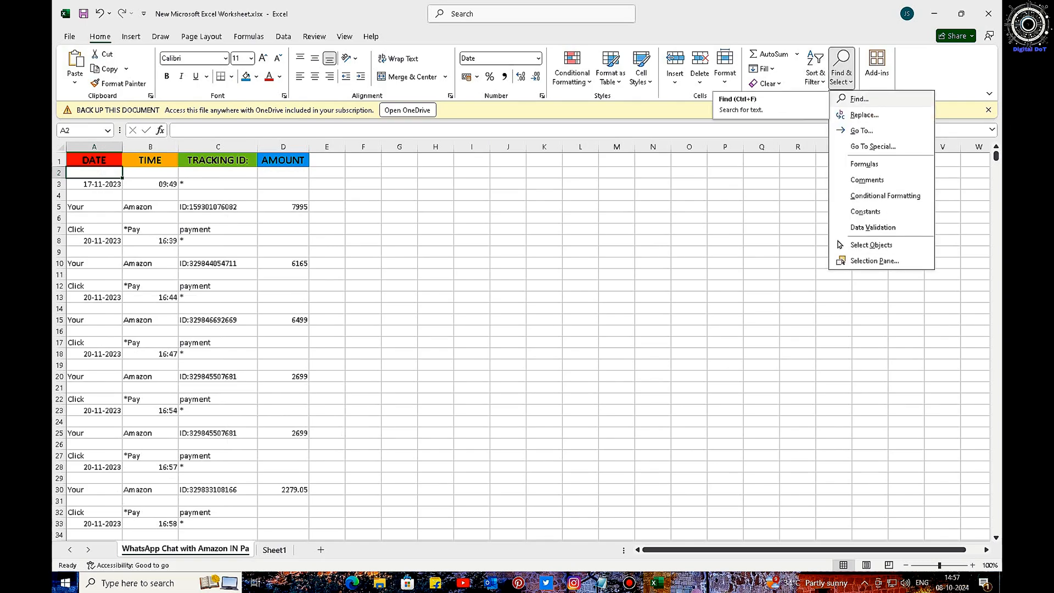
{"action": "left_click", "coordinate": [858, 99]}
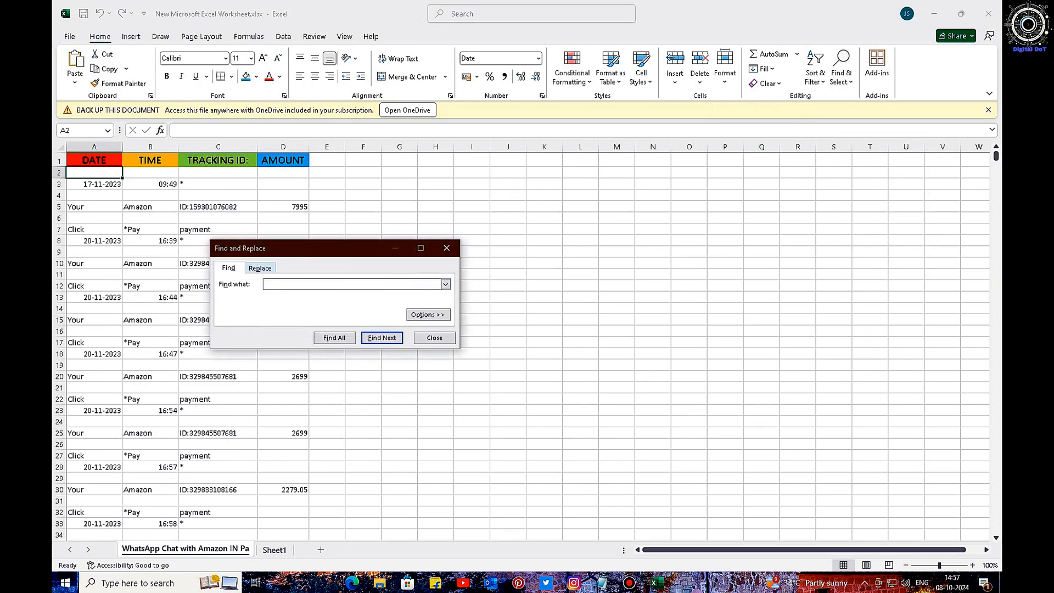
{"action": "left_click", "coordinate": [260, 268]}
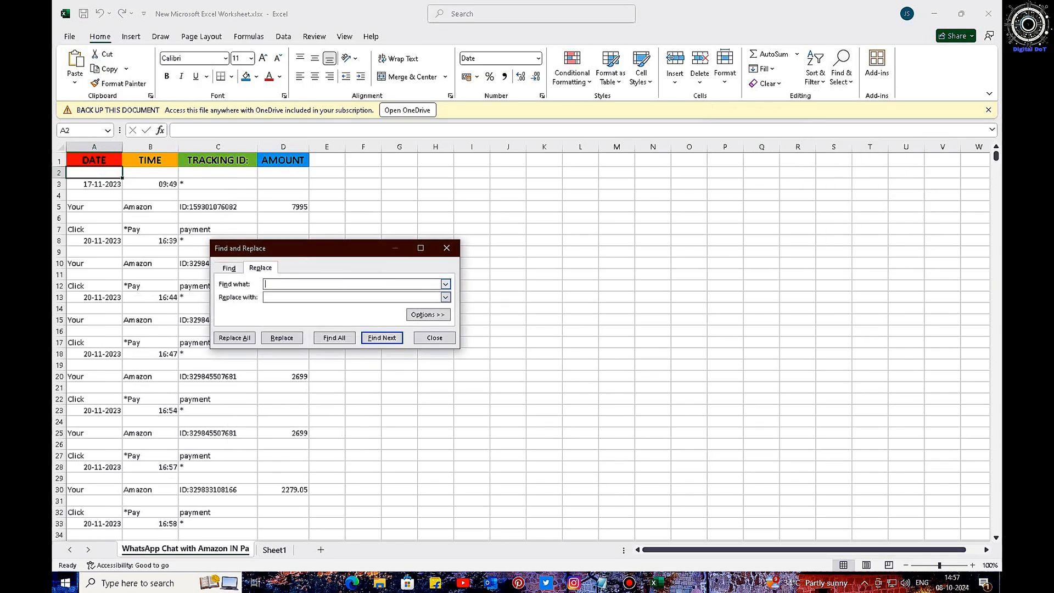
{"action": "type", "text": "Your"}
{"action": "left_click", "coordinate": [333, 338]}
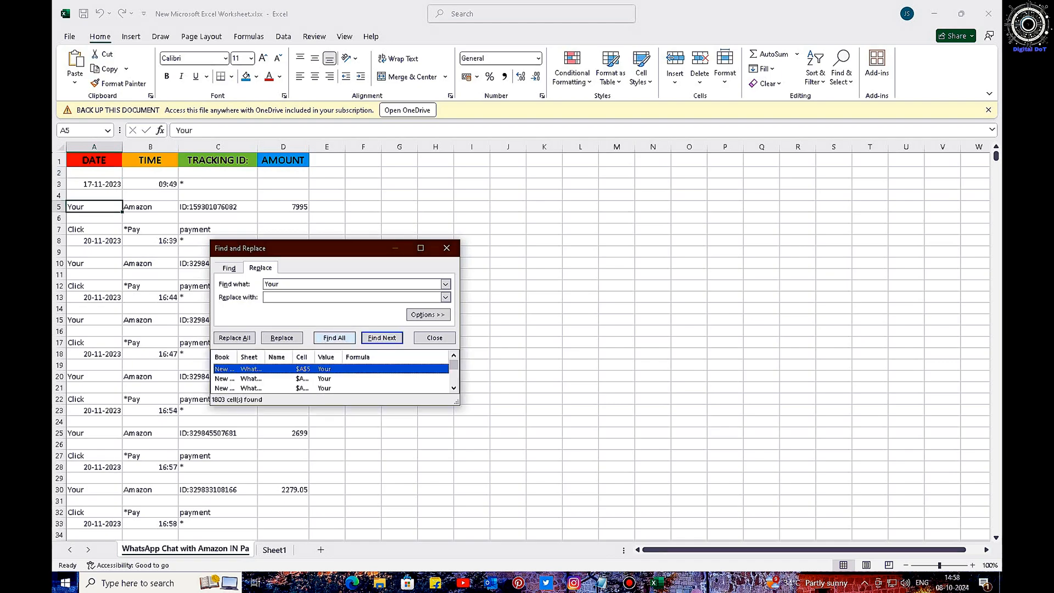
{"action": "left_click", "coordinate": [235, 337]}
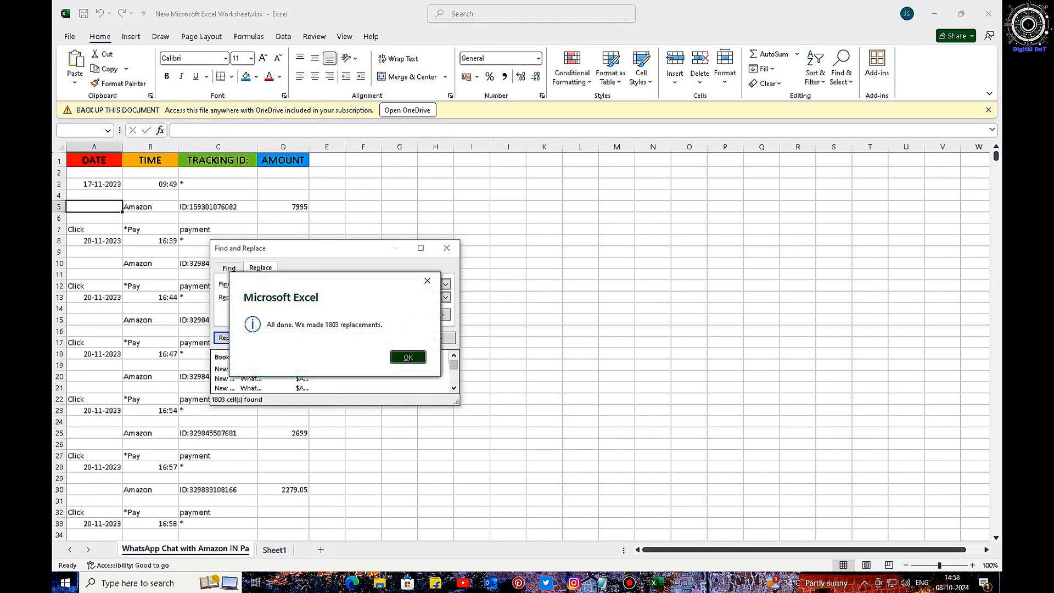
{"action": "key", "text": "Return"}
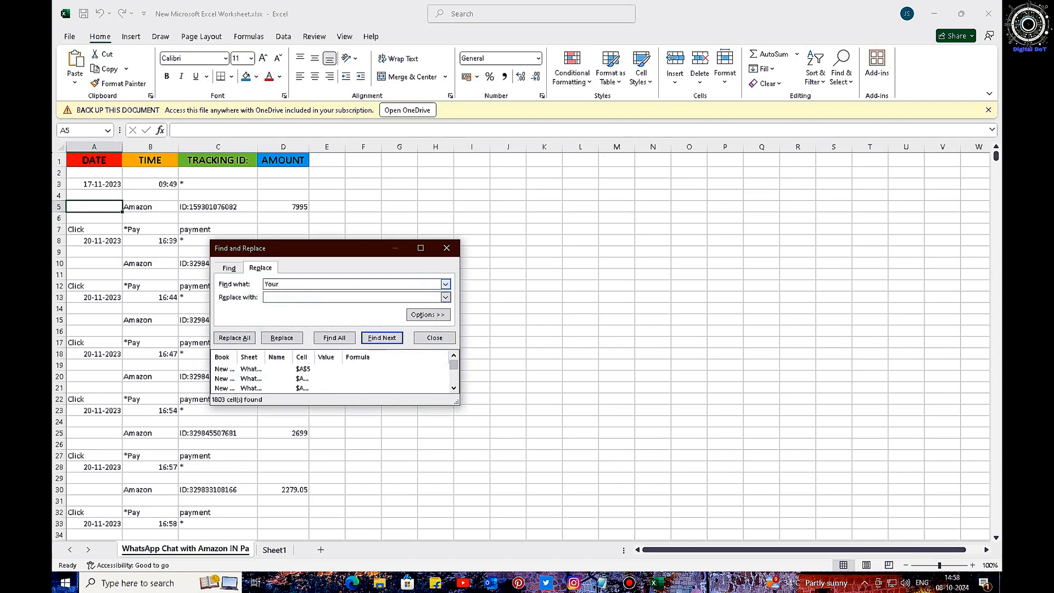
Step: Remove every occurrence of "Click" from the sheet by replacing all of them with nothing
{"action": "key", "text": "BackSpace"}
{"action": "key", "text": "BackSpace"}
{"action": "key", "text": "BackSpace"}
{"action": "type", "text": "Click"}
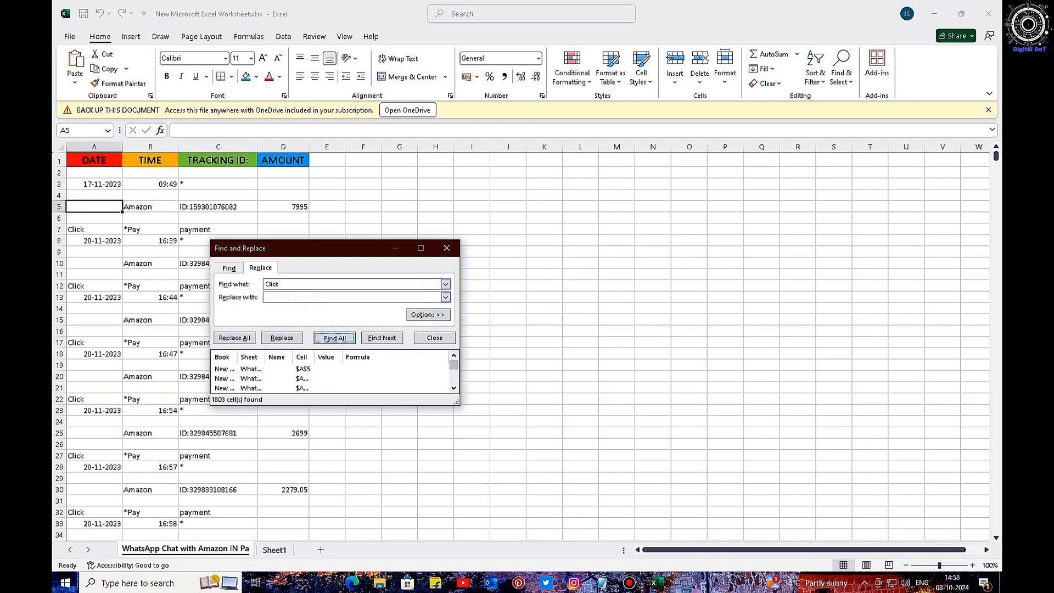
{"action": "left_click", "coordinate": [334, 338]}
{"action": "left_click", "coordinate": [234, 338]}
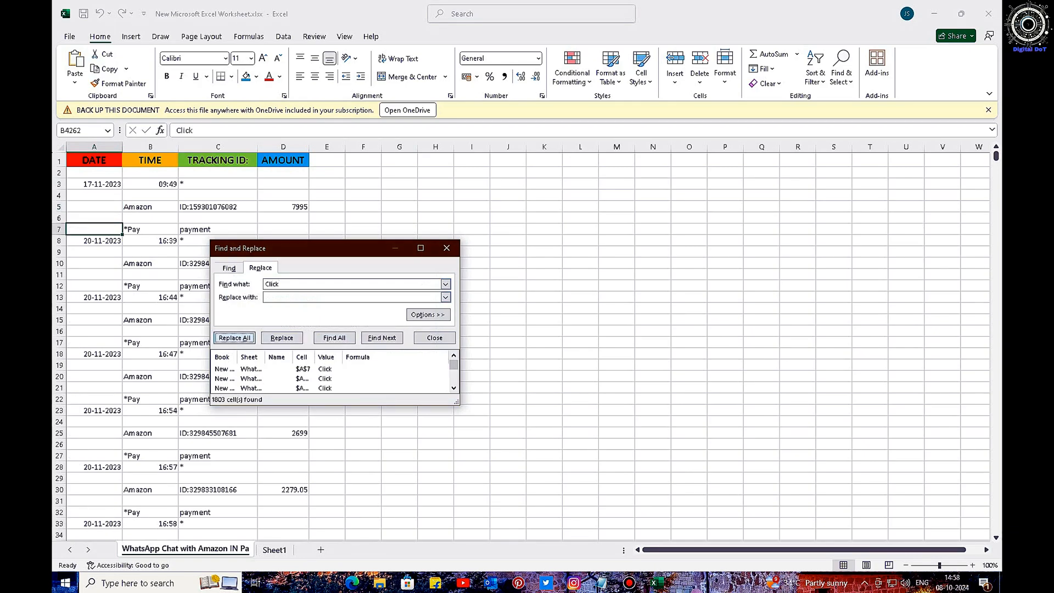
{"action": "key", "text": "Return"}
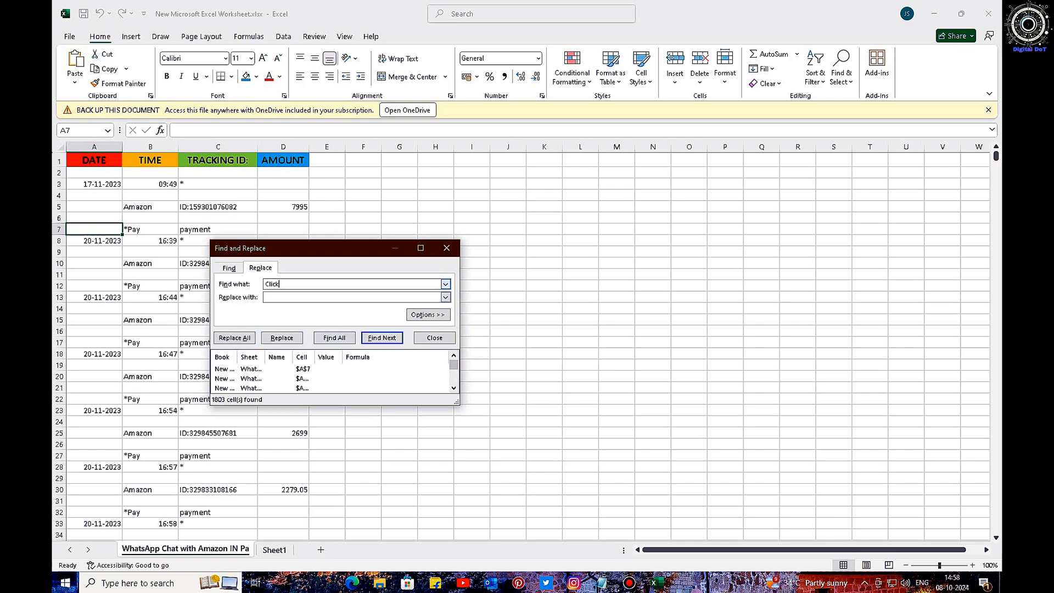
Step: Remove every occurrence of "Amazon" from the sheet by replacing all of them with nothing
{"action": "key", "text": "BackSpace"}
{"action": "key", "text": "BackSpace"}
{"action": "key", "text": "BackSpace"}
{"action": "key", "text": "BackSpace"}
{"action": "type", "text": "An"}
{"action": "type", "text": "azon"}
{"action": "left_click", "coordinate": [334, 338]}
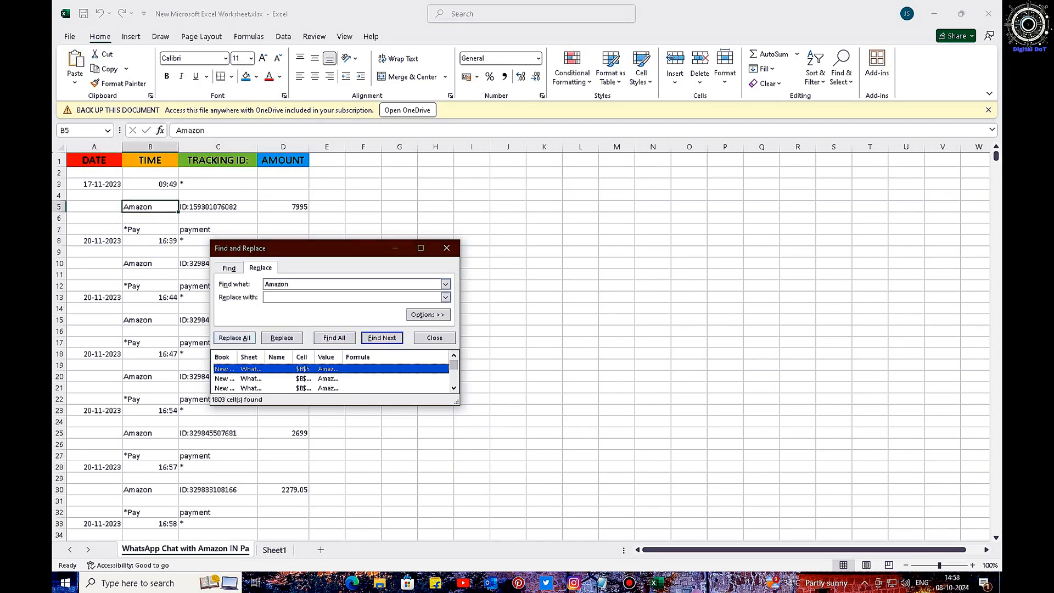
{"action": "left_click", "coordinate": [235, 337]}
{"action": "left_click", "coordinate": [407, 358]}
Step: Replace all occurrences of "Pay" in the sheet with nothing
{"action": "left_click", "coordinate": [296, 284]}
{"action": "key", "text": "BackSpace"}
{"action": "key", "text": "BackSpace"}
{"action": "key", "text": "BackSpace"}
{"action": "key", "text": "BackSpace"}
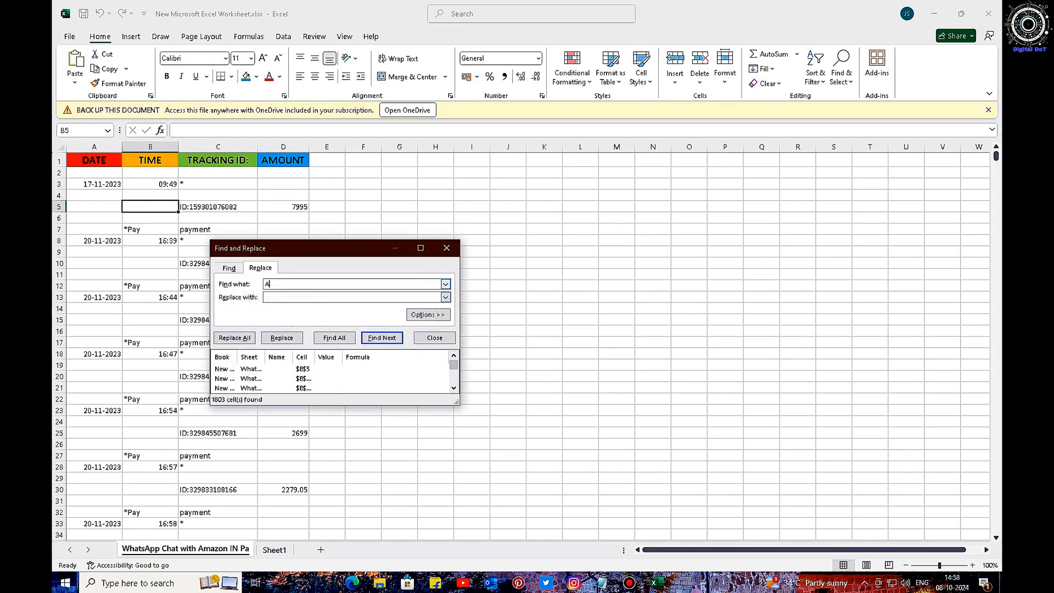
{"action": "type", "text": "Pay"}
{"action": "left_click", "coordinate": [334, 337]}
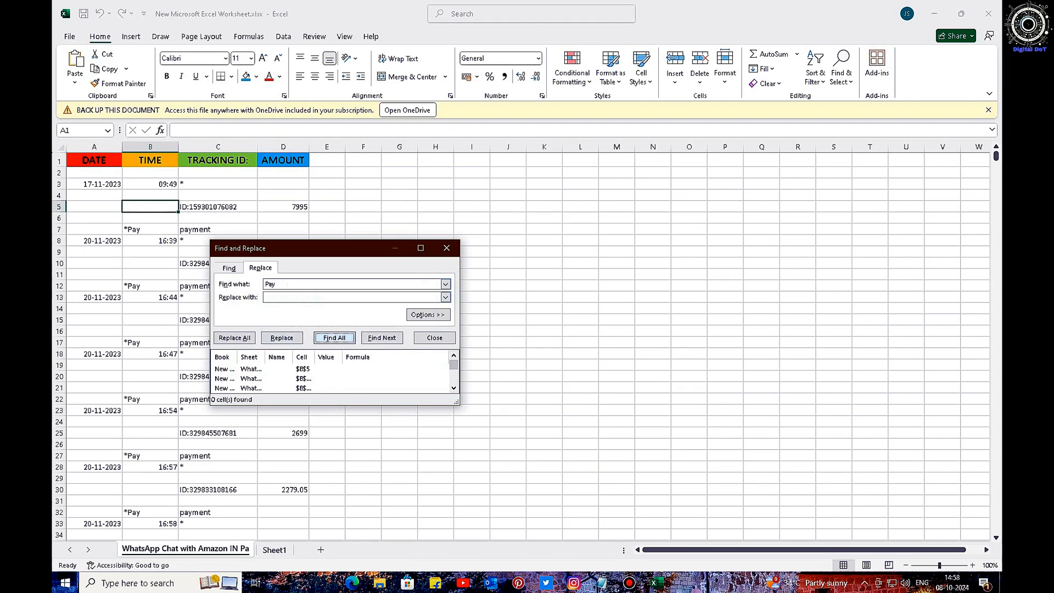
{"action": "left_click", "coordinate": [234, 338]}
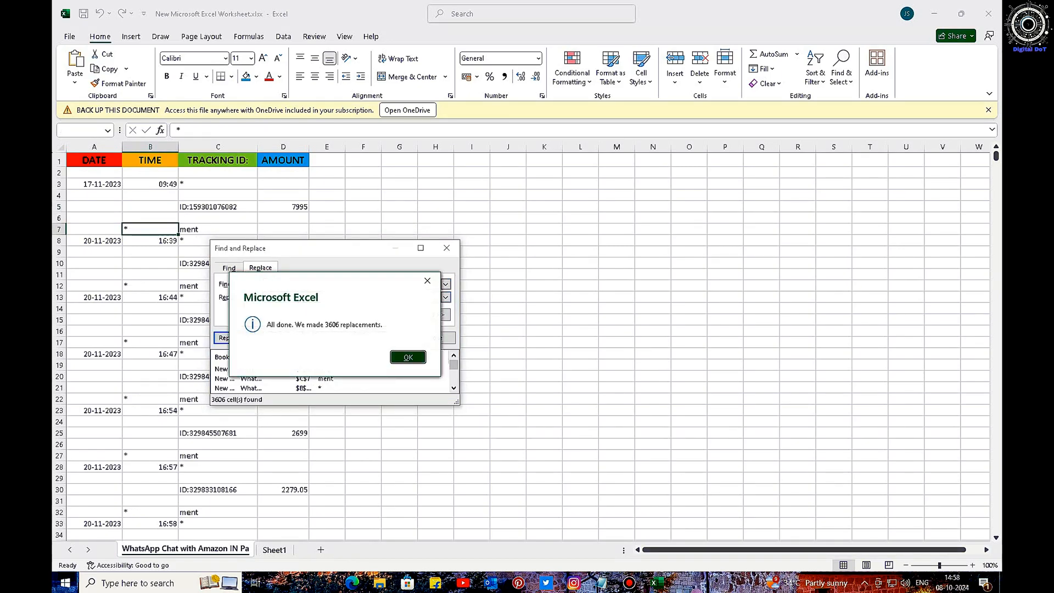
Step: Try to find all occurrences of "Payment" in the sheet
{"action": "left_click", "coordinate": [297, 284]}
{"action": "key", "text": "BackSpace"}
{"action": "key", "text": "BackSpace"}
{"action": "key", "text": "BackSpace"}
{"action": "type", "text": "Payment"}
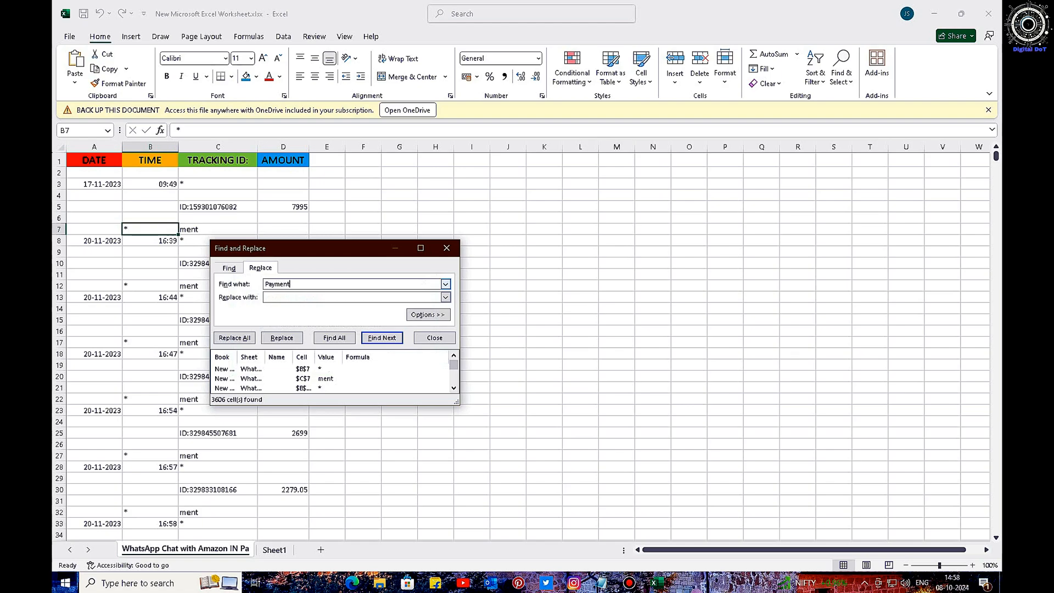
{"action": "left_click", "coordinate": [334, 338]}
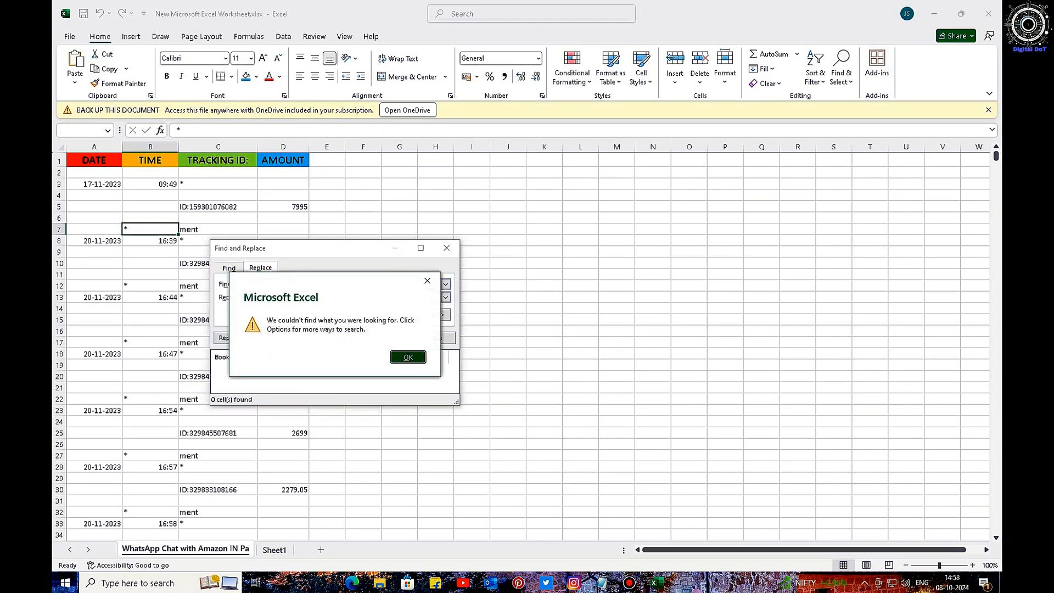
{"action": "key", "text": "Return"}
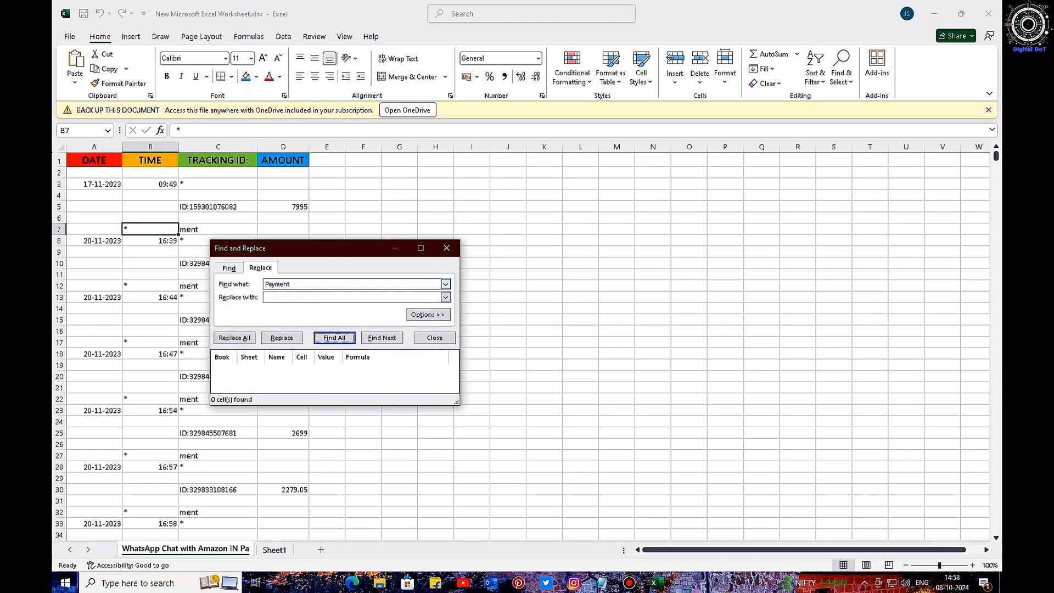
Step: Remove the leftover "ment" text throughout the sheet by replacing all occurrences with nothing
{"action": "key", "text": "Tab"}
{"action": "key", "text": "BackSpace"}
{"action": "key", "text": "BackSpace"}
{"action": "key", "text": "BackSpace"}
{"action": "left_click", "coordinate": [334, 337]}
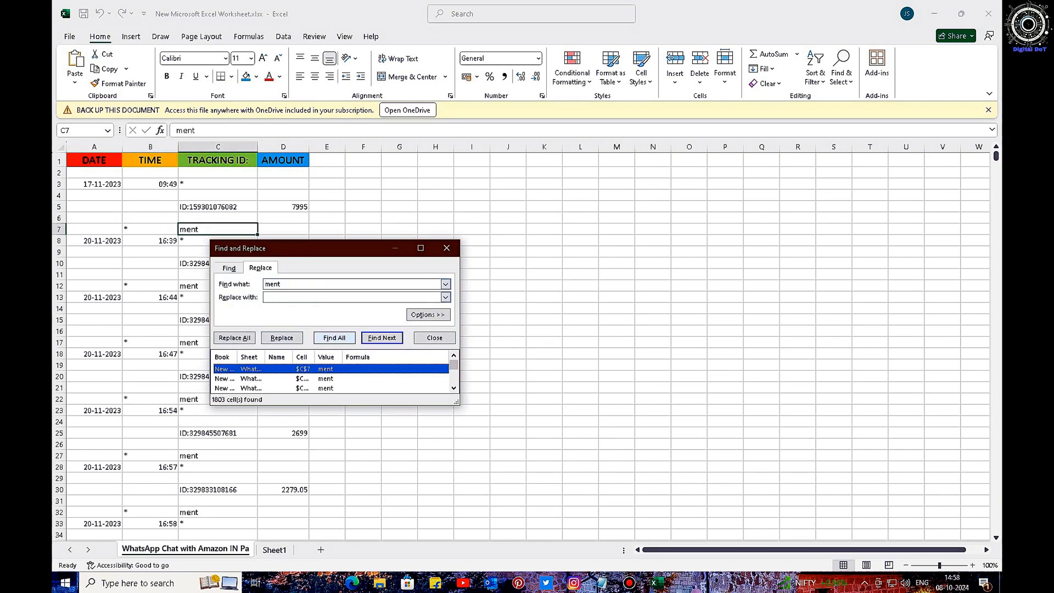
{"action": "left_click", "coordinate": [234, 338]}
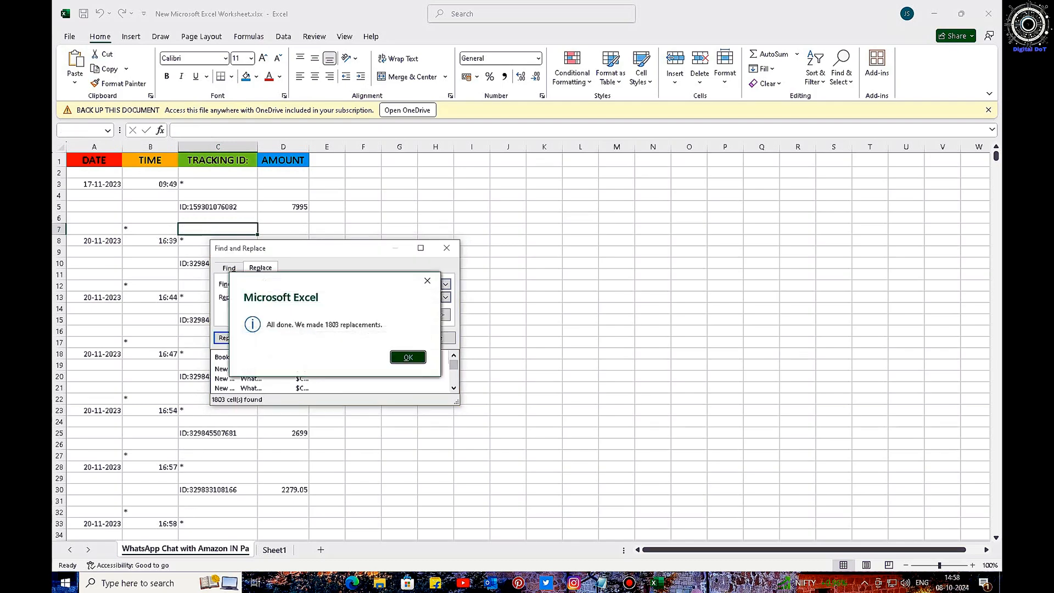
{"action": "left_click", "coordinate": [408, 357]}
Step: Remove all literal asterisks from the sheet by replacing every "~*" match with nothing, and close Find and Replace
{"action": "left_click", "coordinate": [291, 284]}
{"action": "left_click", "coordinate": [291, 284]}
{"action": "key", "text": "BackSpace"}
{"action": "key", "text": "BackSpace"}
{"action": "key", "text": "BackSpace"}
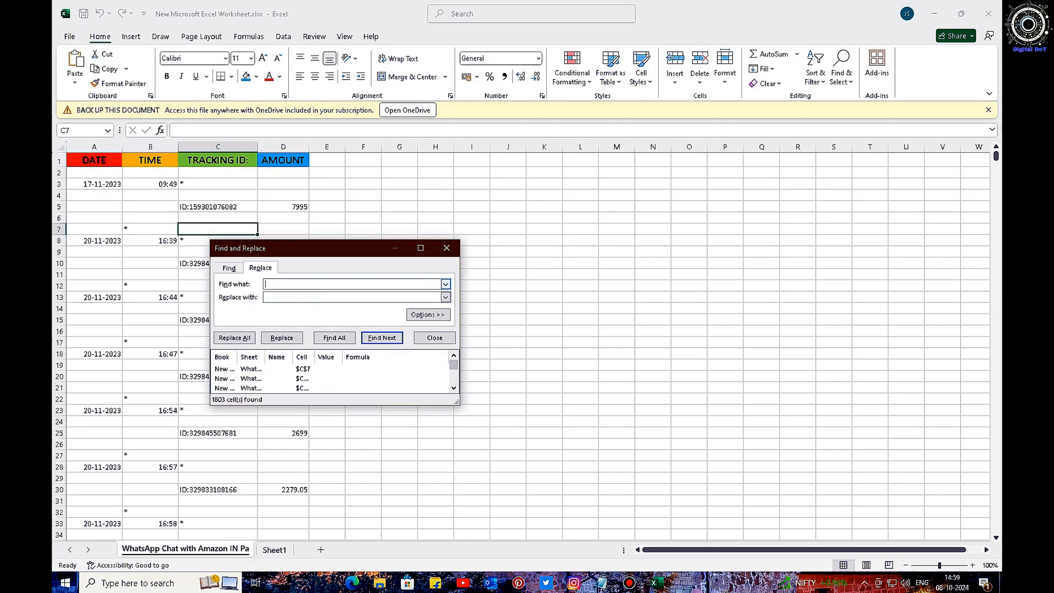
{"action": "type", "text": "~"}
{"action": "left_click", "coordinate": [334, 337]}
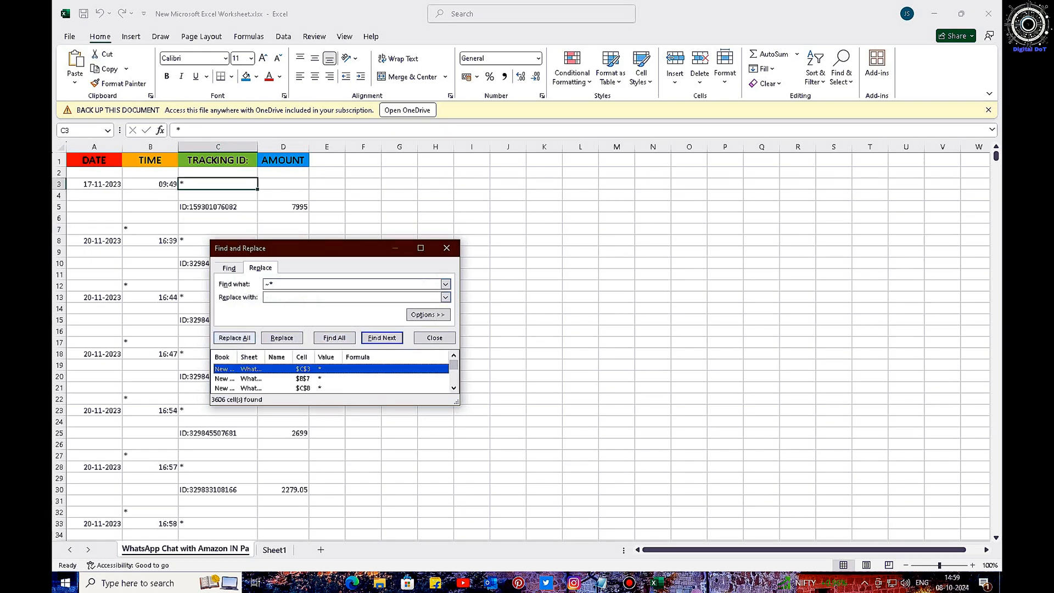
{"action": "left_click", "coordinate": [234, 338]}
{"action": "key", "text": "Return"}
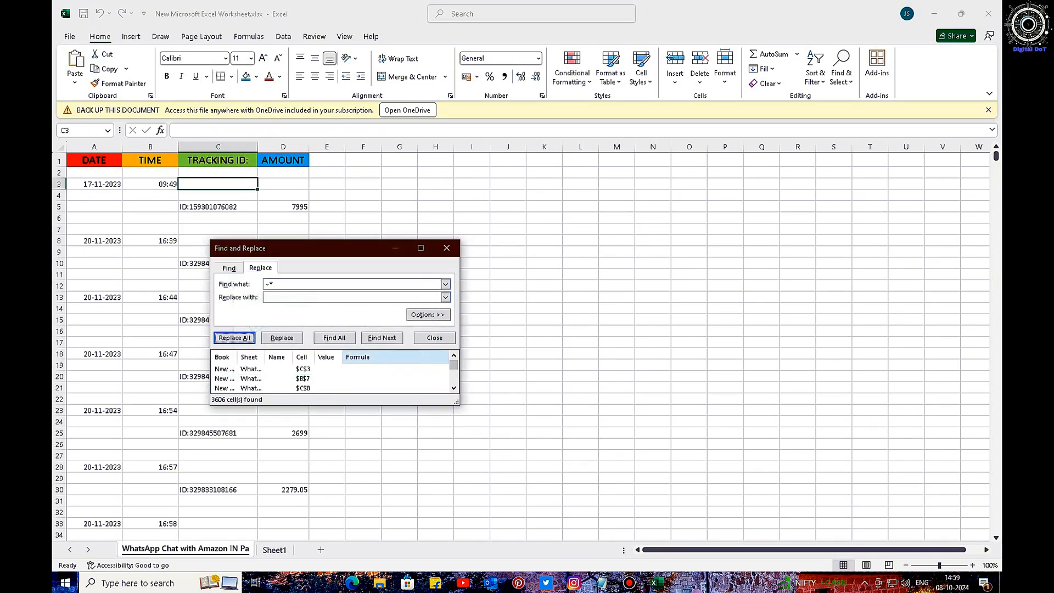
{"action": "key", "text": "Escape"}
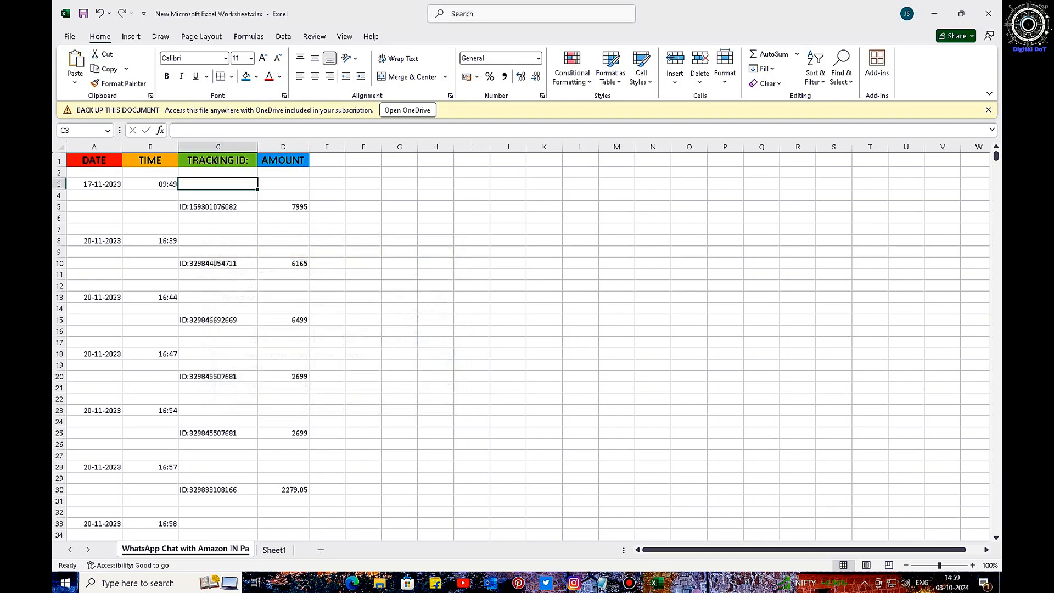
Step: Select all blank cells below the headings in columns A to D and delete them, shifting the remaining cells up
{"action": "left_click_drag", "start_coordinate": [995, 155], "coordinate": [995, 528]}
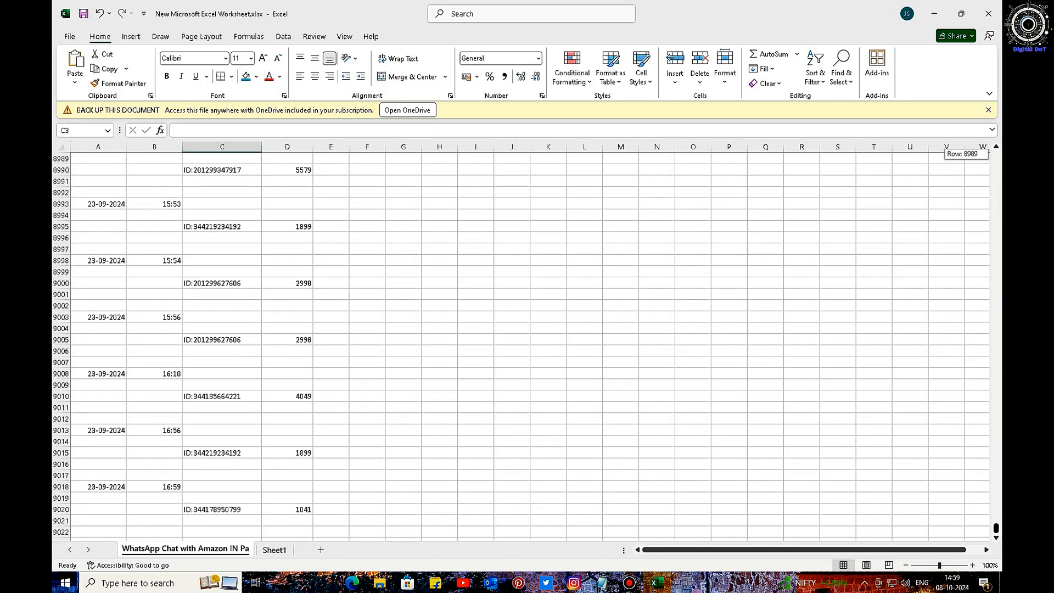
{"action": "left_click_drag", "start_coordinate": [996, 528], "coordinate": [996, 156]}
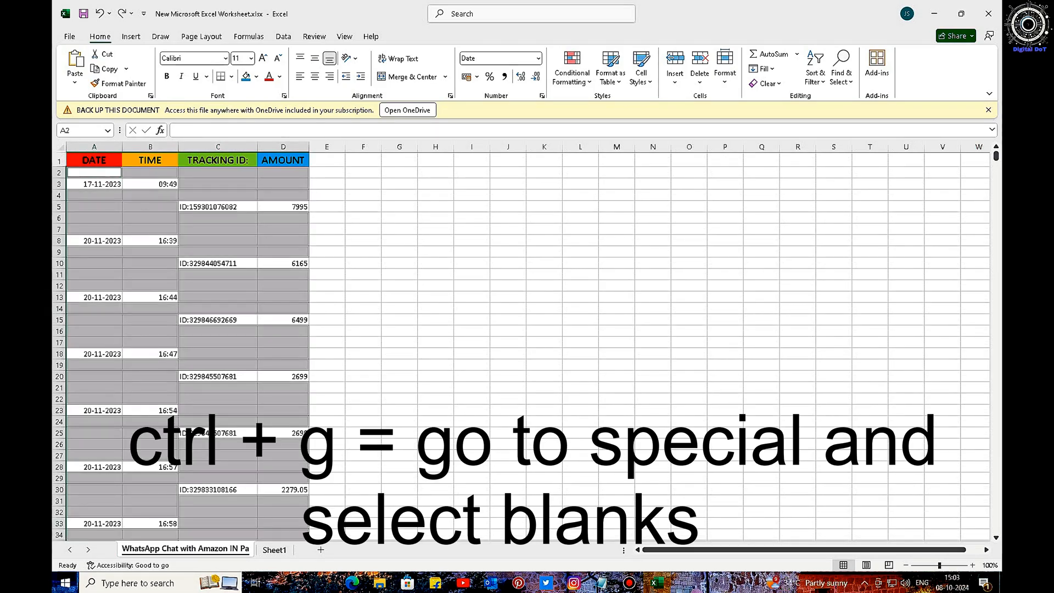
{"action": "right_click", "coordinate": [218, 185]}
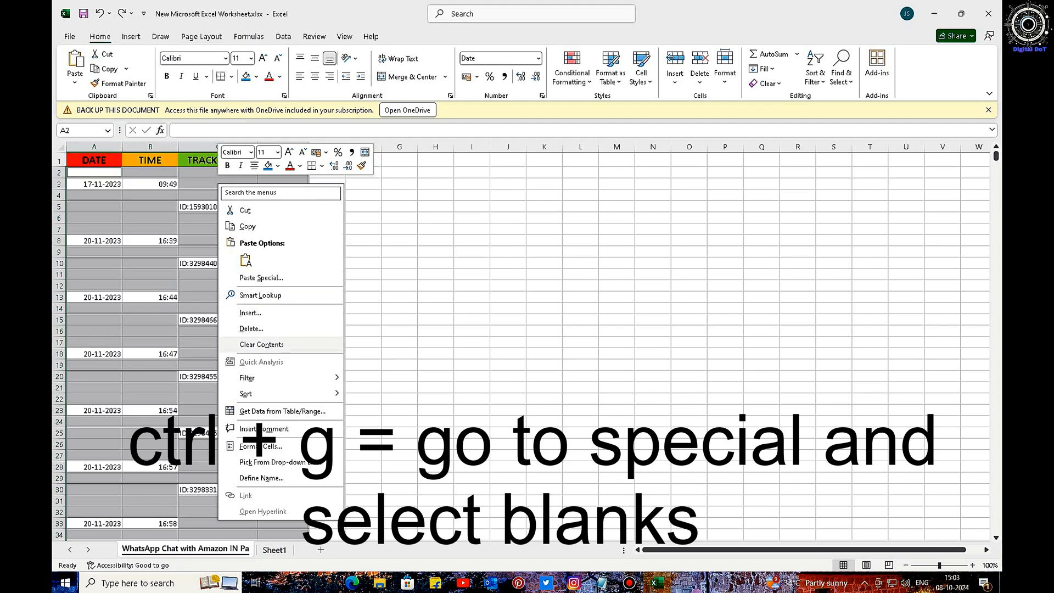
{"action": "left_click", "coordinate": [261, 344]}
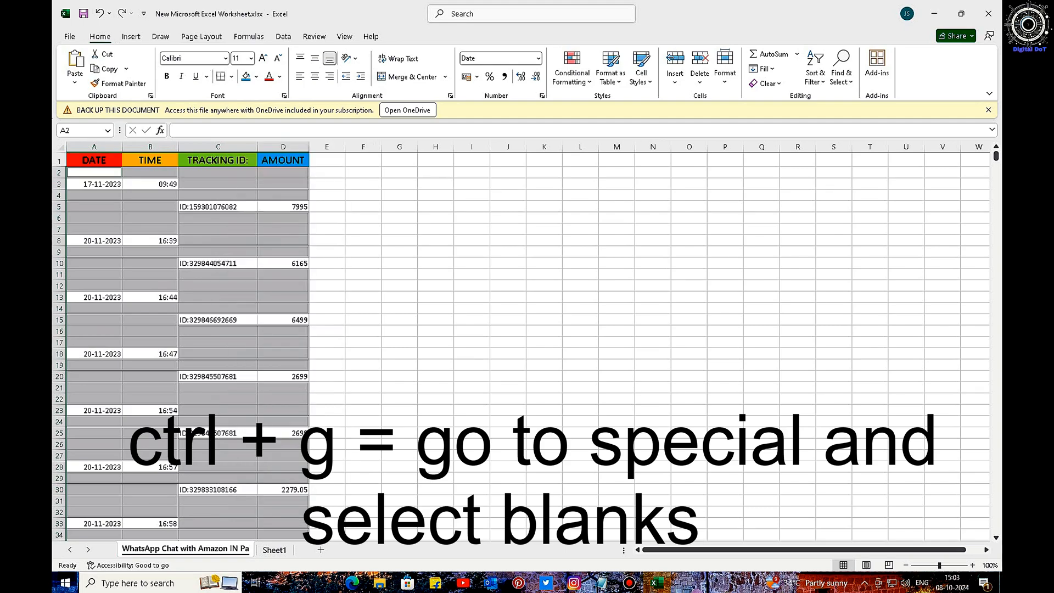
{"action": "right_click", "coordinate": [224, 181]}
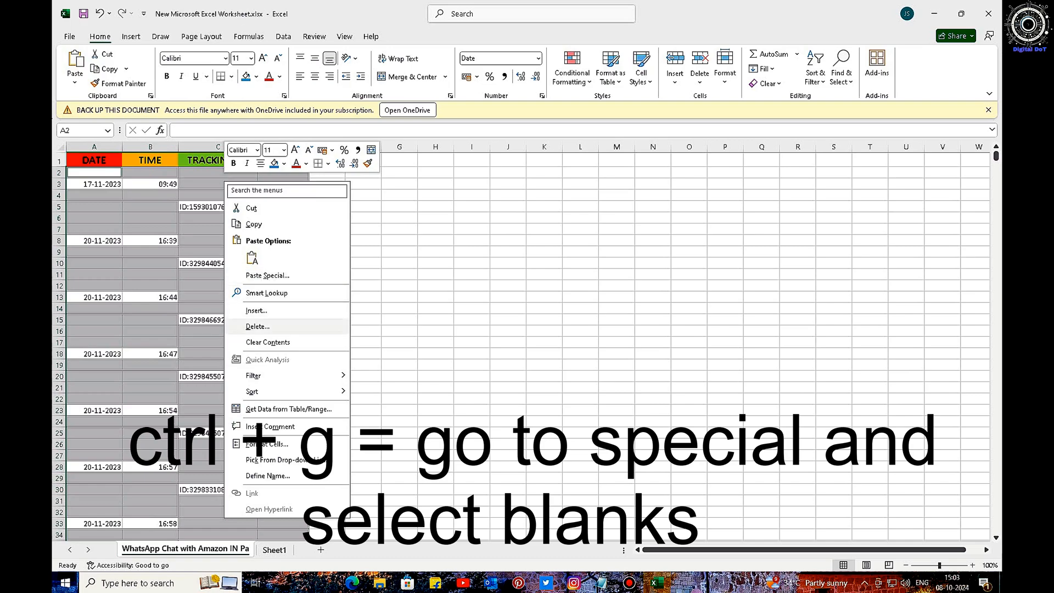
{"action": "mouse_move", "coordinate": [264, 376]}
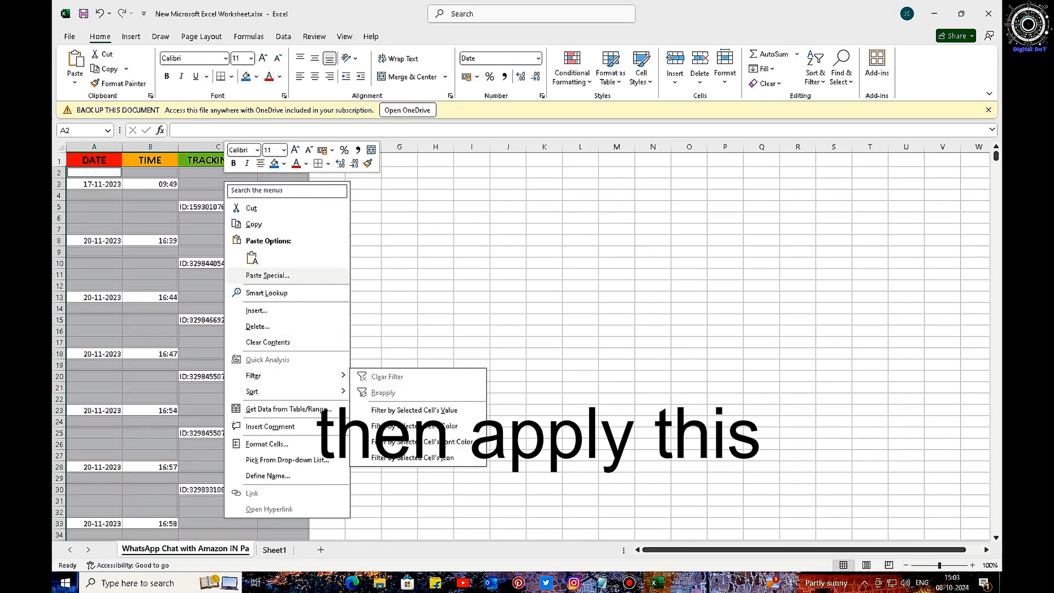
{"action": "left_click", "coordinate": [257, 326]}
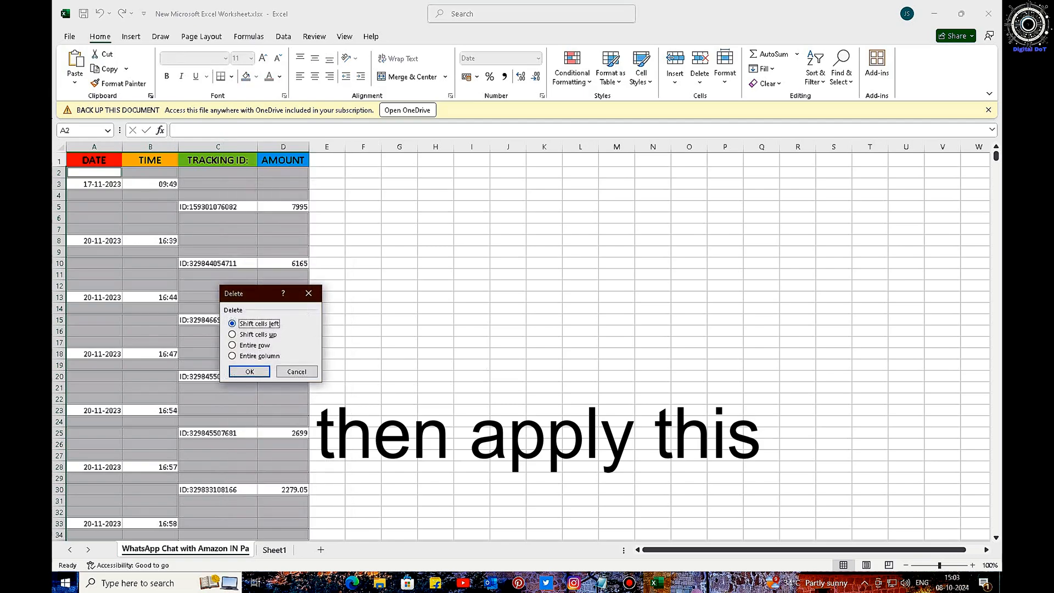
{"action": "key", "text": "Down"}
{"action": "key", "text": "Return"}
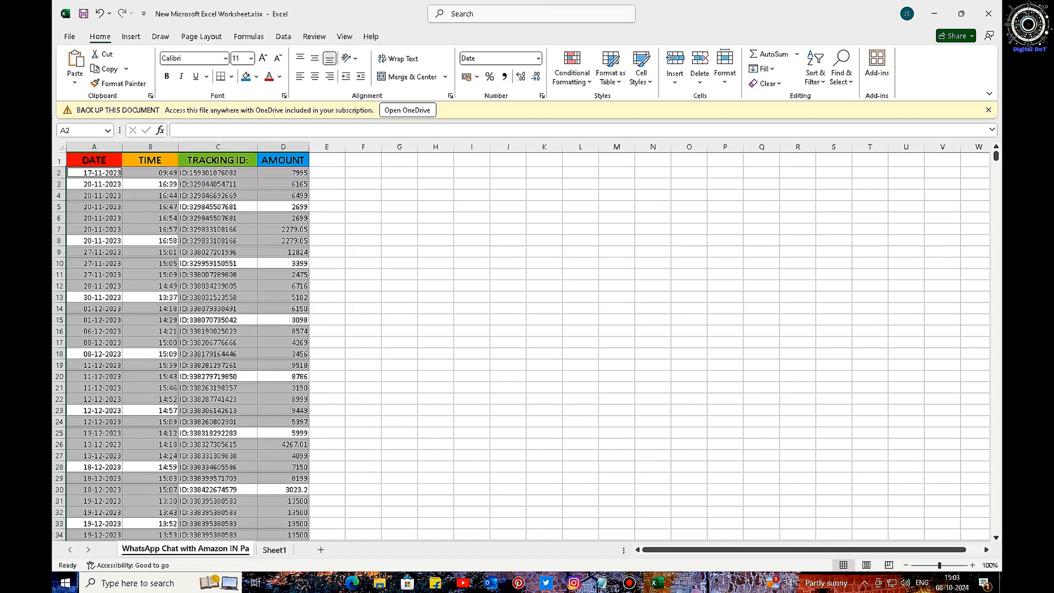
{"action": "left_click", "coordinate": [399, 241]}
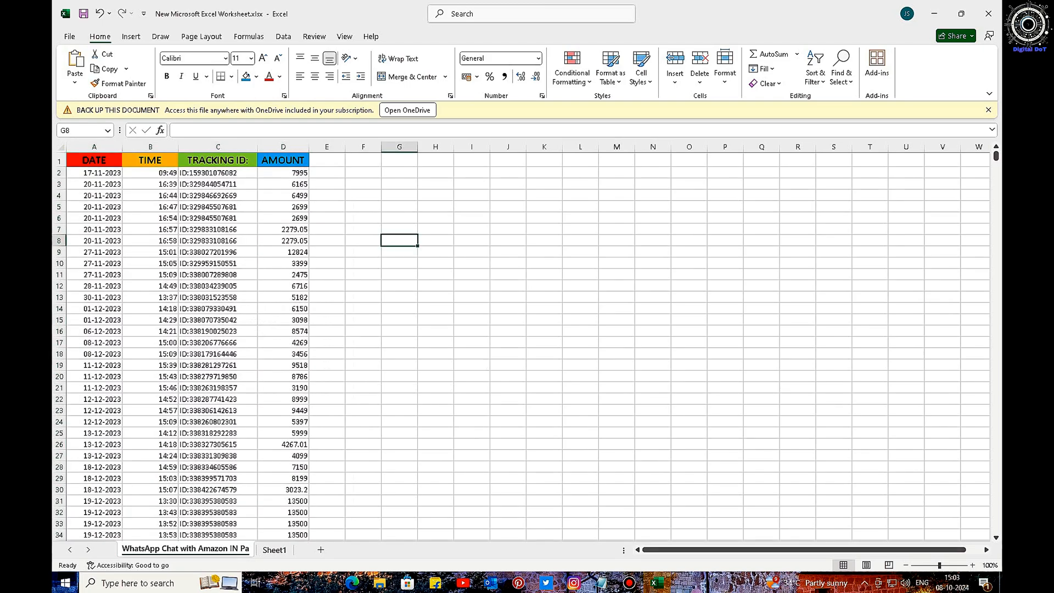
Step: Center the contents of the TRACKING ID and AMOUNT columns horizontally
{"action": "left_click", "coordinate": [218, 146]}
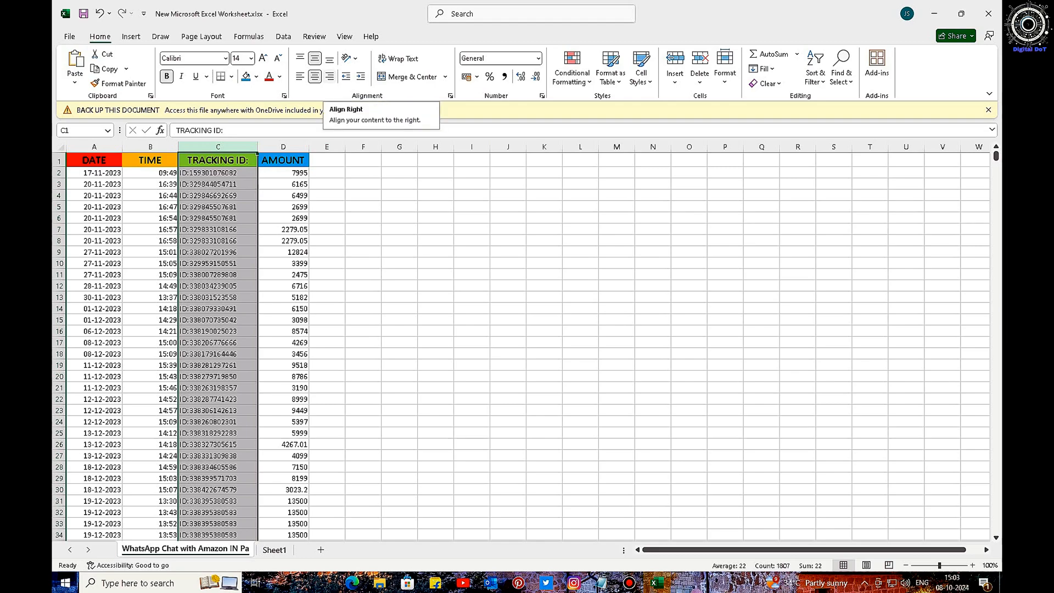
{"action": "left_click", "coordinate": [329, 77]}
{"action": "left_click", "coordinate": [315, 76]}
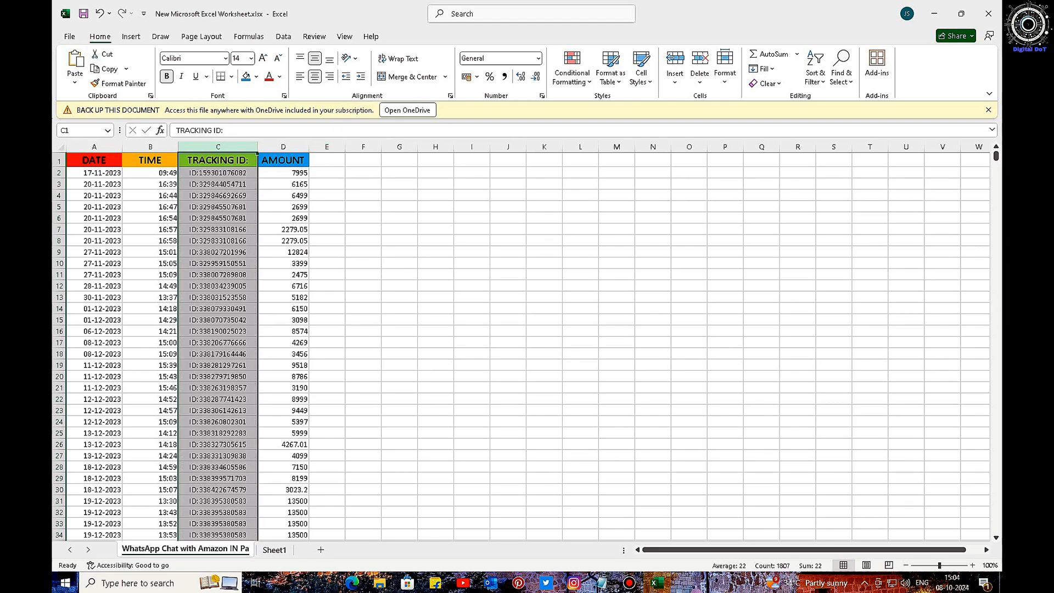
{"action": "left_click", "coordinate": [283, 147]}
{"action": "left_click", "coordinate": [314, 76]}
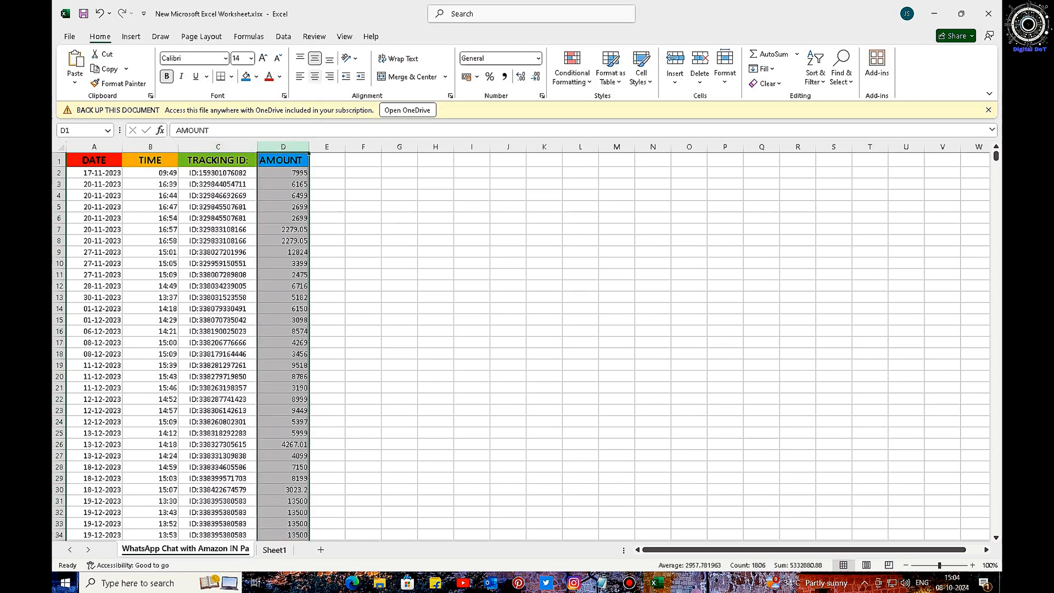
{"action": "left_click", "coordinate": [315, 76]}
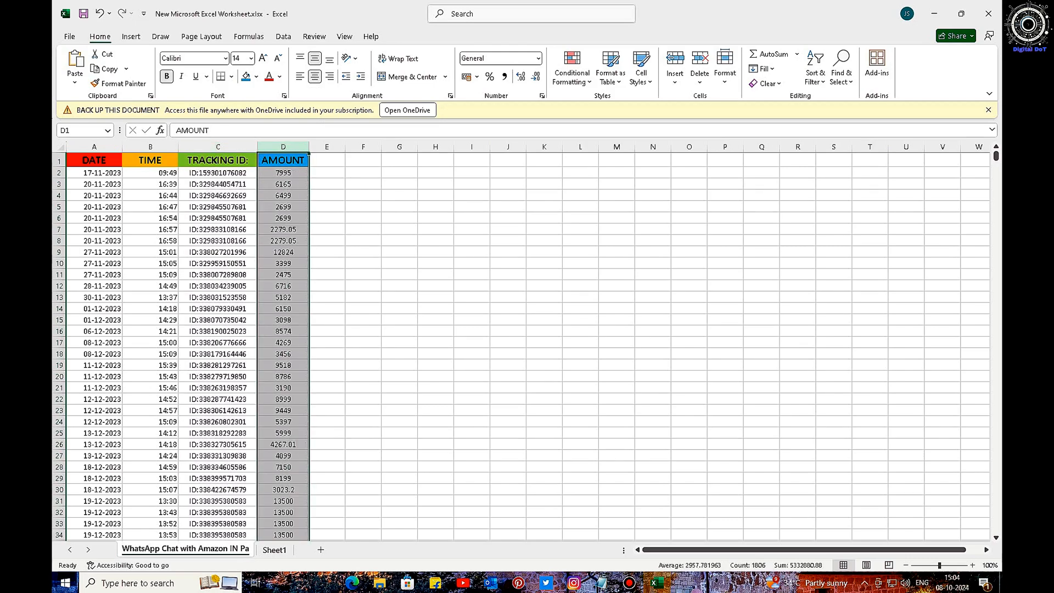
Step: Center the contents of the TIME and DATE columns horizontally
{"action": "left_click", "coordinate": [150, 147]}
{"action": "left_click", "coordinate": [315, 76]}
{"action": "left_click", "coordinate": [315, 76]}
{"action": "left_click", "coordinate": [93, 159]}
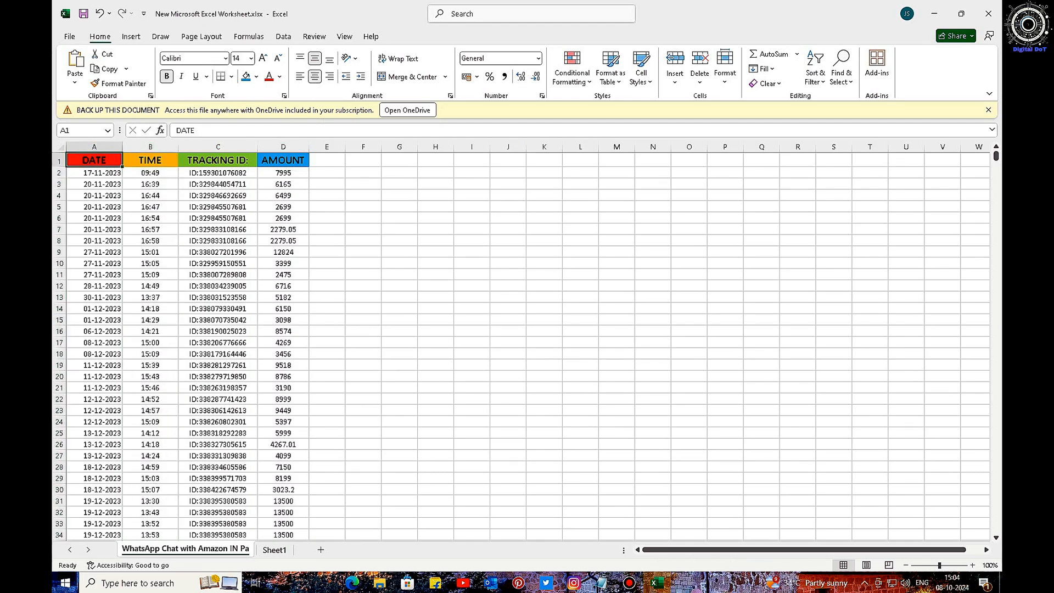
{"action": "left_click", "coordinate": [94, 146]}
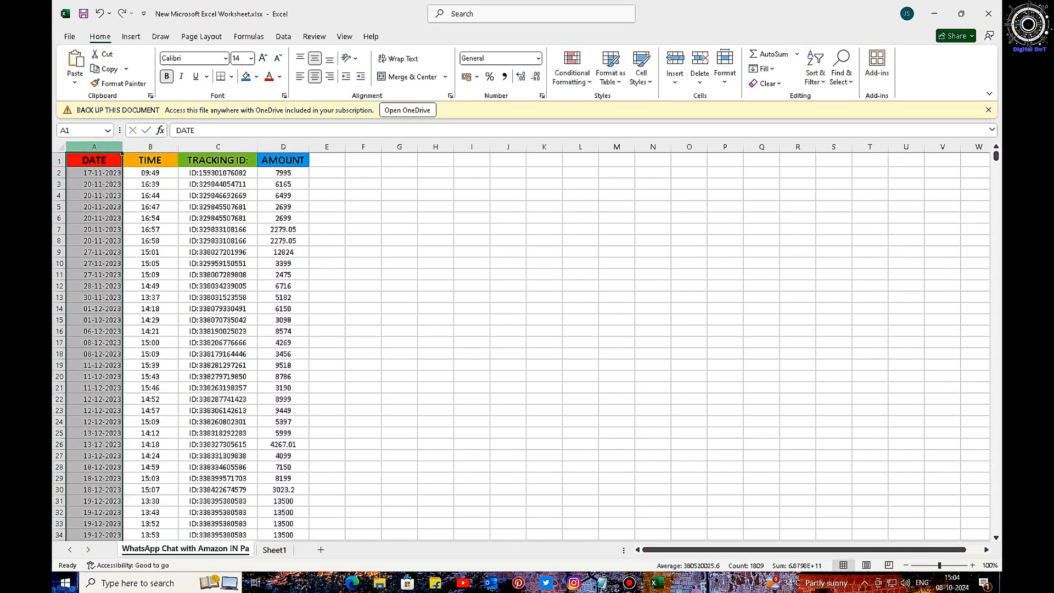
{"action": "left_click", "coordinate": [314, 76]}
{"action": "left_click", "coordinate": [314, 77]}
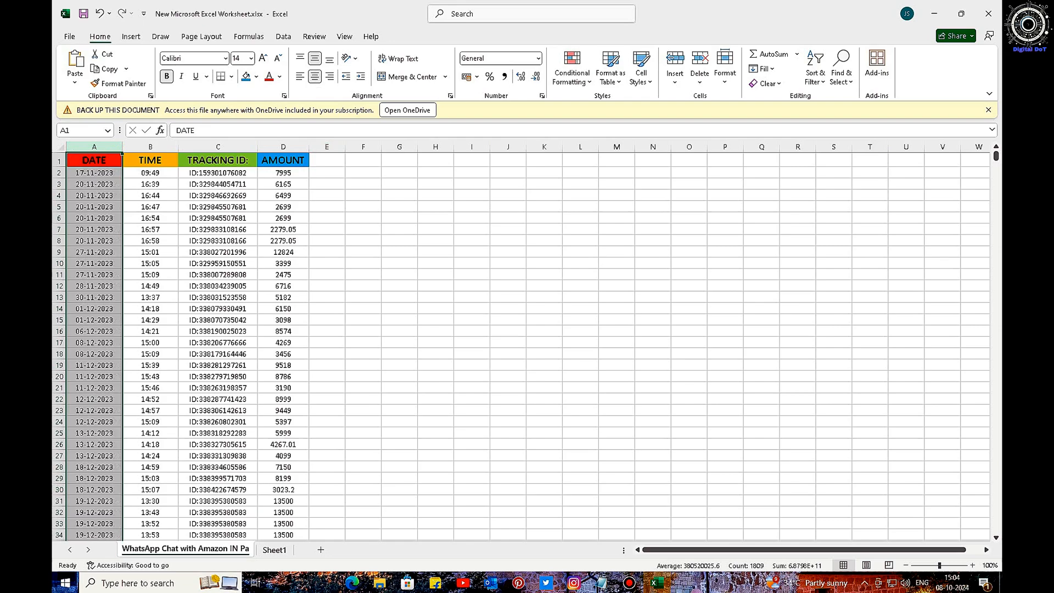
{"action": "left_click", "coordinate": [218, 218]}
{"action": "left_click", "coordinate": [94, 173]}
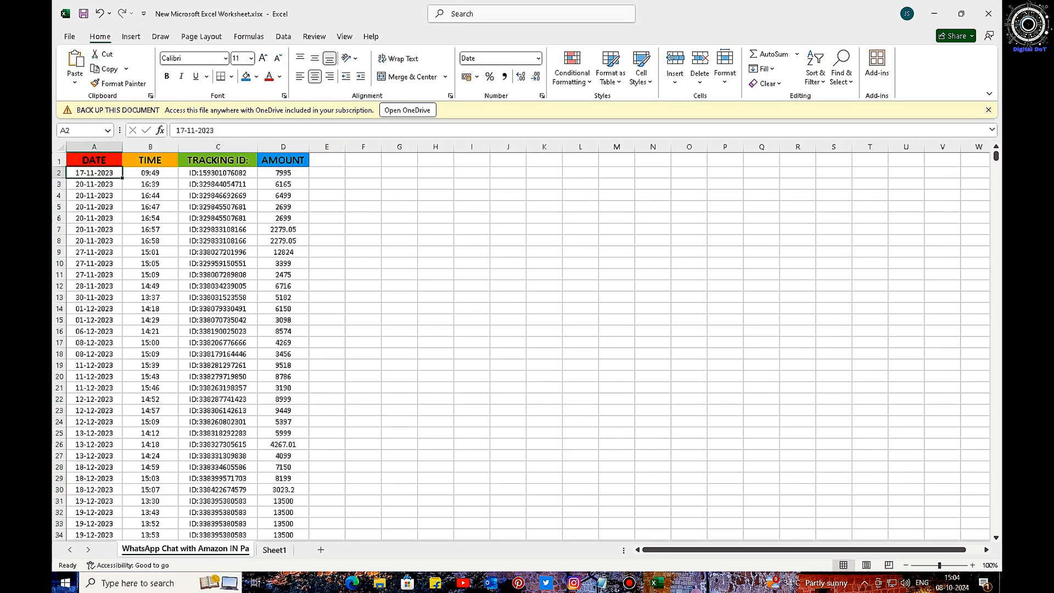
{"action": "key", "text": "ctrl+a"}
{"action": "left_click", "coordinate": [149, 173]}
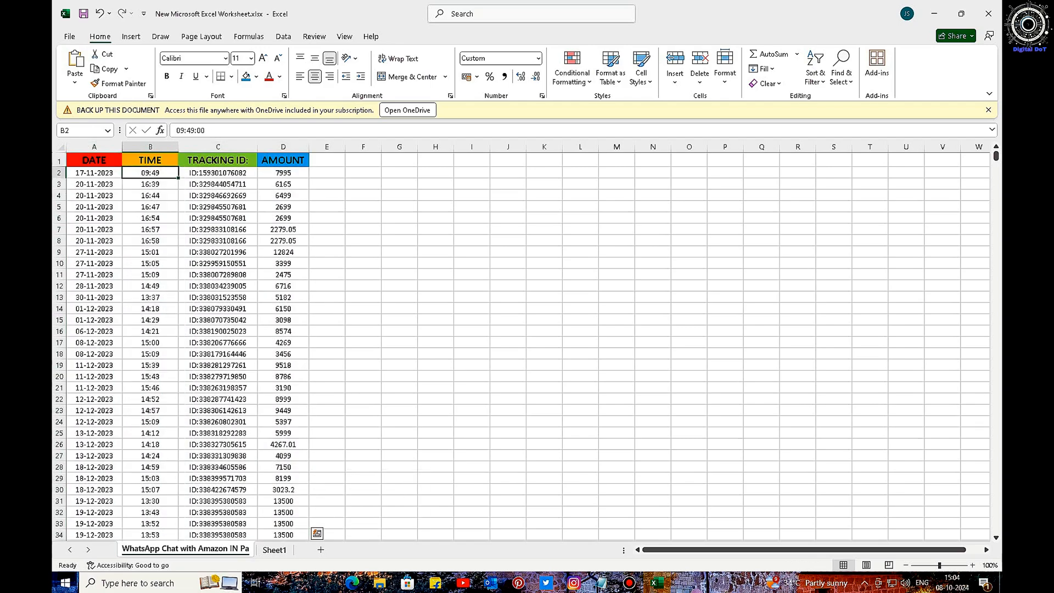
{"action": "left_click", "coordinate": [94, 173]}
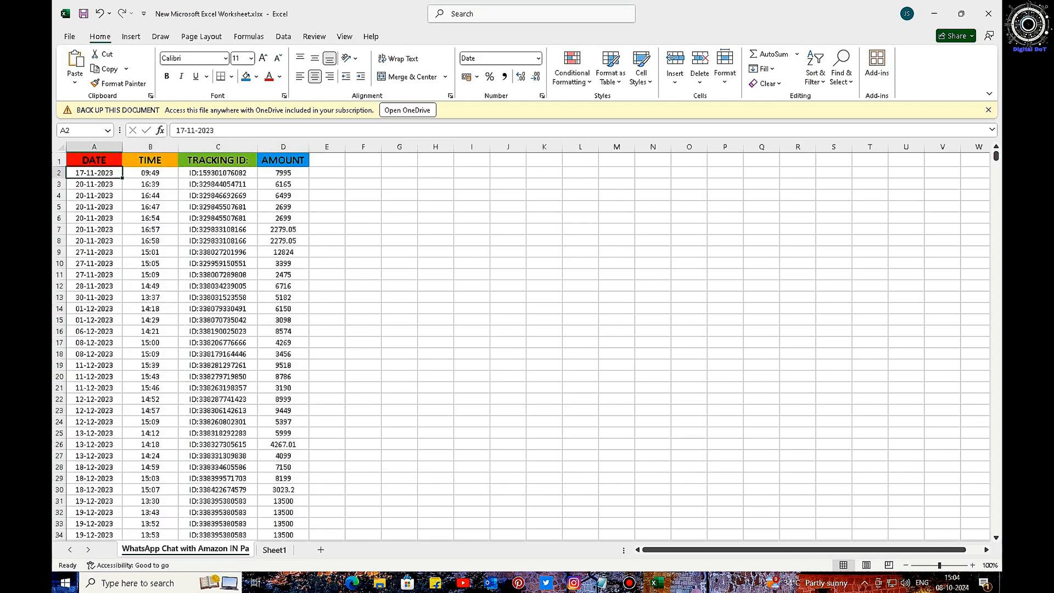
{"action": "left_click", "coordinate": [327, 195]}
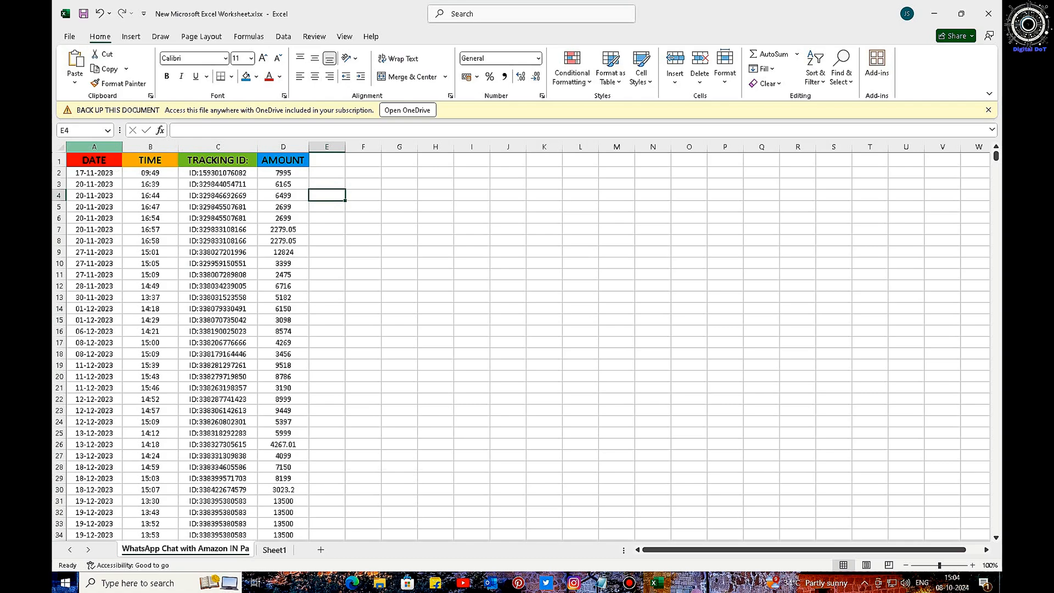
Step: Fill the DATE column with Light Gray, Background 2, Darker 25%, and color its heading cell red
{"action": "left_click", "coordinate": [94, 147]}
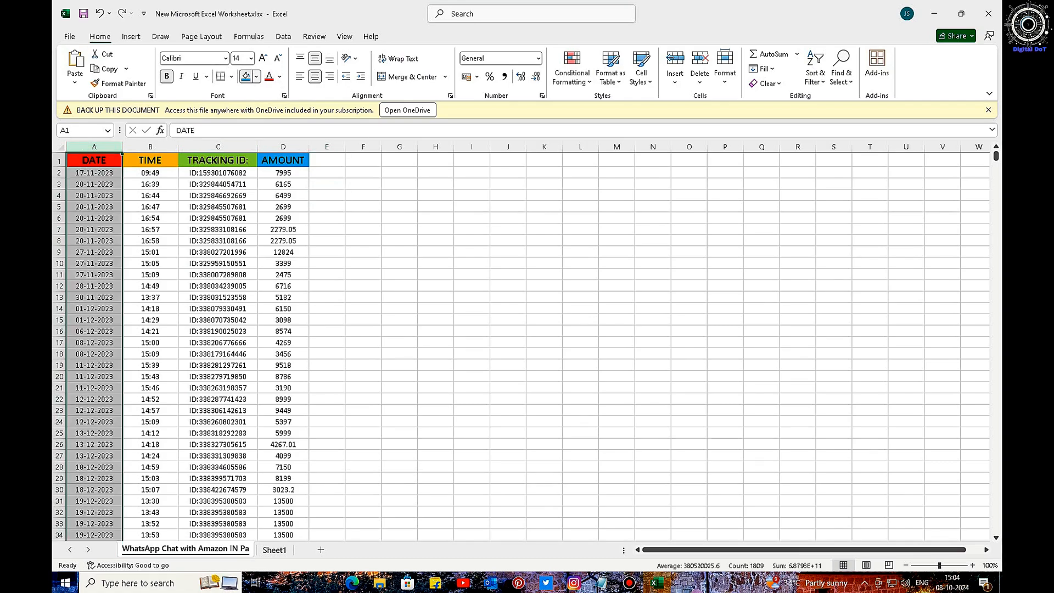
{"action": "left_click", "coordinate": [256, 76]}
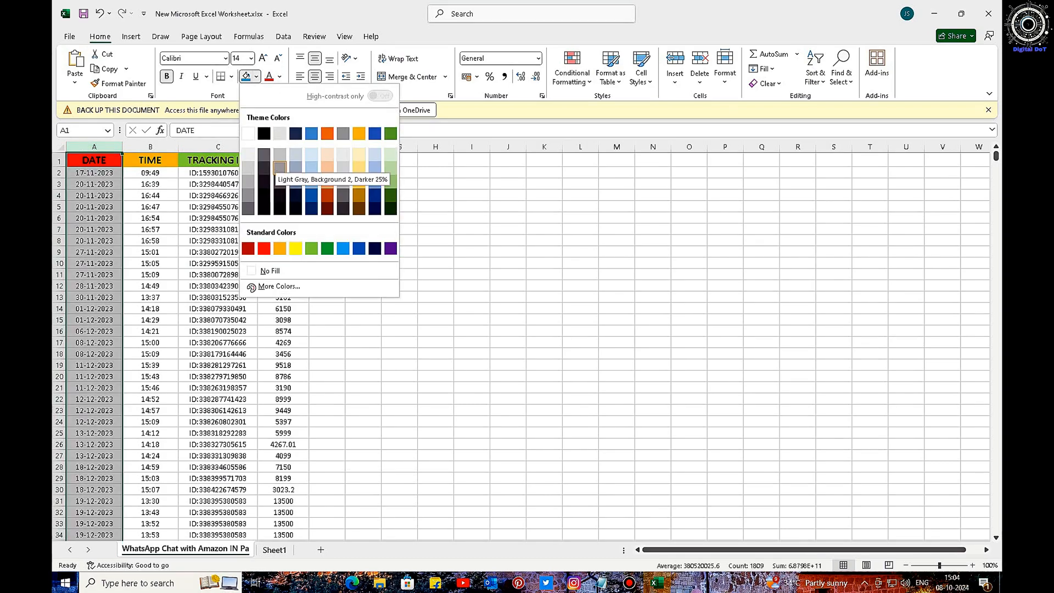
{"action": "left_click", "coordinate": [280, 179]}
{"action": "left_click", "coordinate": [218, 184]}
{"action": "left_click", "coordinate": [94, 160]}
{"action": "left_click", "coordinate": [256, 76]}
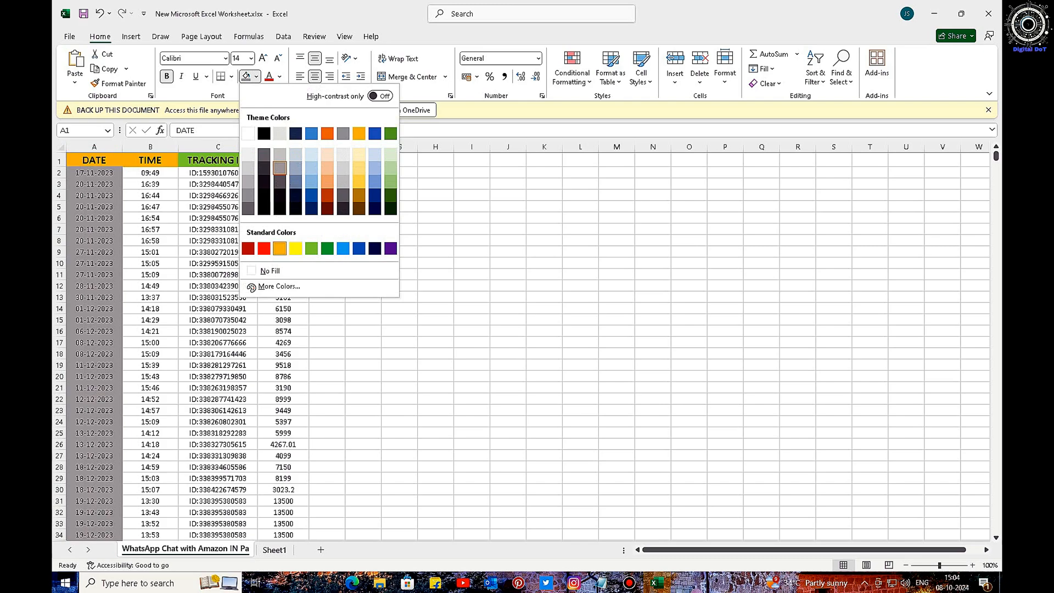
{"action": "left_click", "coordinate": [264, 249]}
Step: Fill the TIME column with standard green and color its heading cell with the theme blue
{"action": "left_click", "coordinate": [151, 147]}
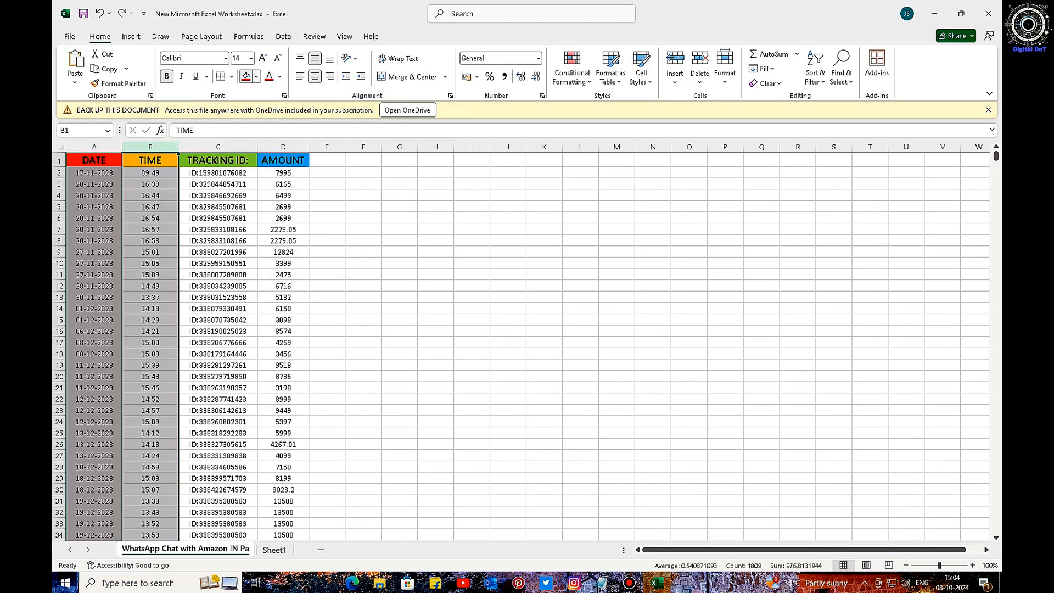
{"action": "left_click", "coordinate": [256, 77]}
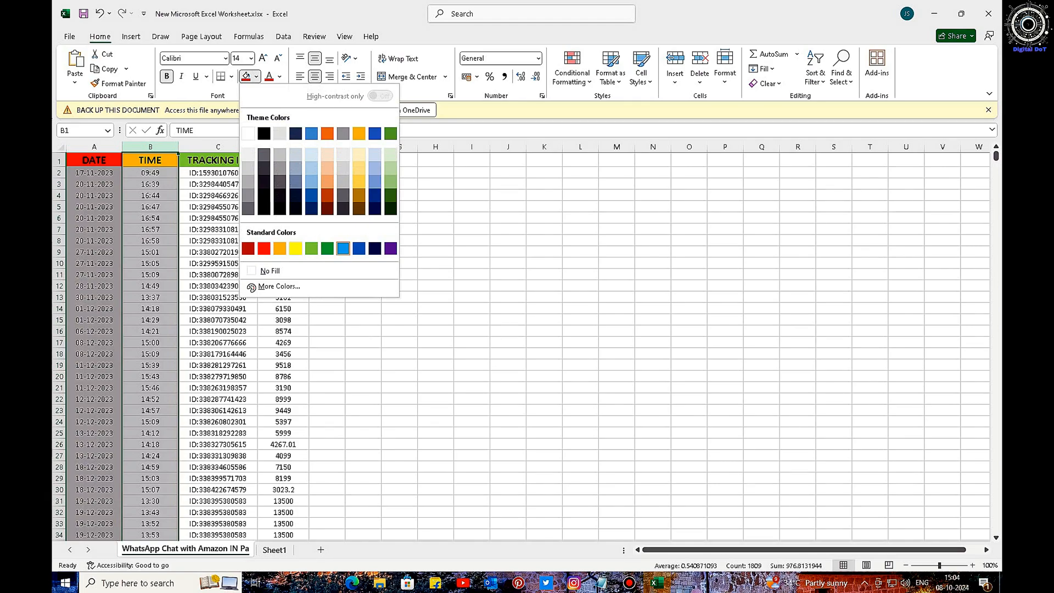
{"action": "left_click", "coordinate": [327, 248]}
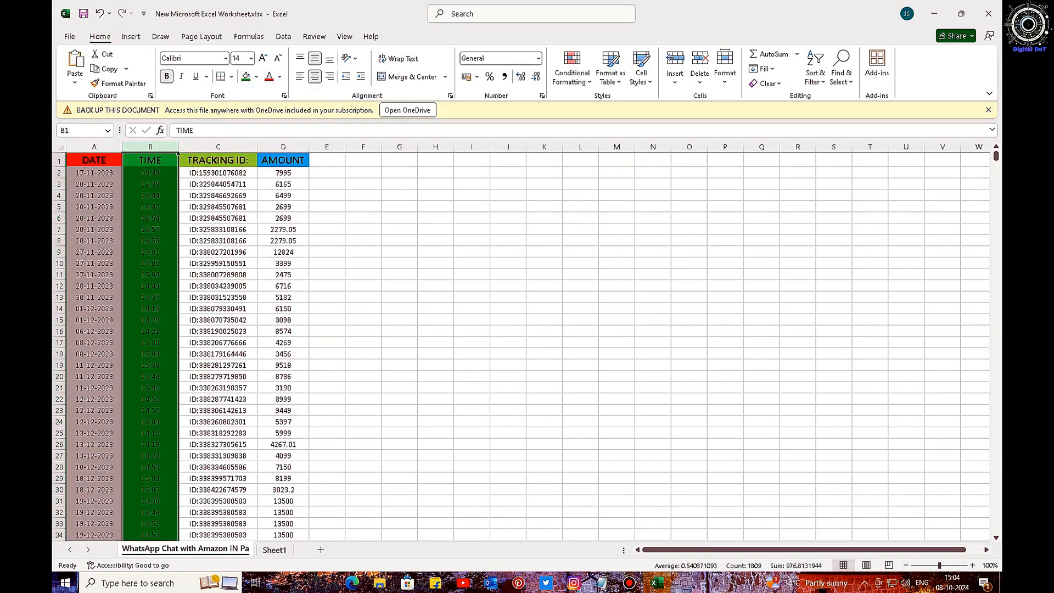
{"action": "left_click", "coordinate": [150, 160]}
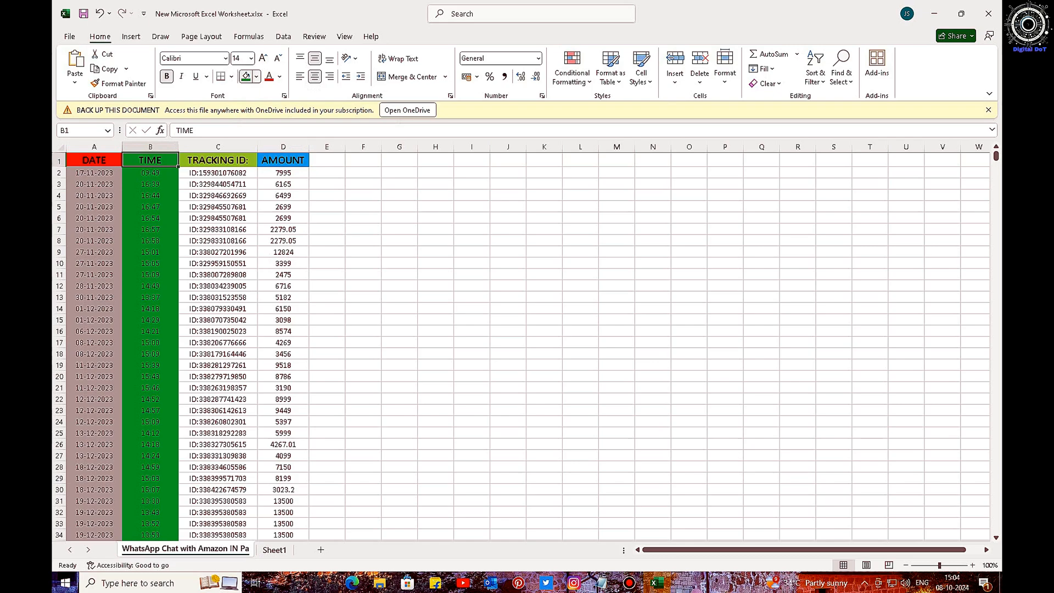
{"action": "left_click", "coordinate": [256, 76]}
{"action": "left_click", "coordinate": [311, 133]}
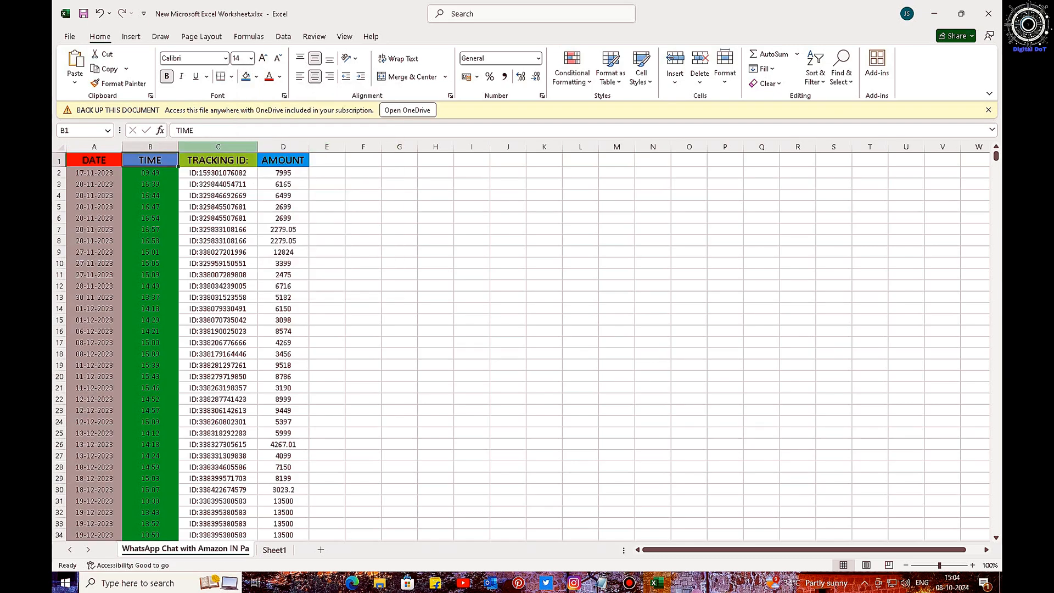
Step: Fill the TRACKING ID column with purple and color its heading cell light blue
{"action": "left_click", "coordinate": [218, 146]}
{"action": "left_click", "coordinate": [257, 76]}
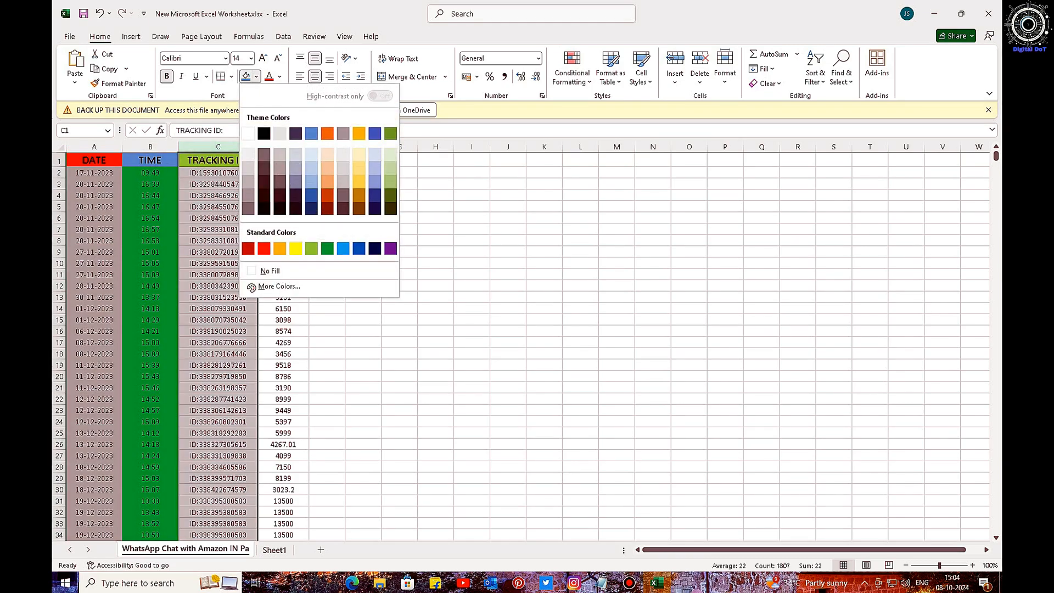
{"action": "left_click", "coordinate": [390, 249]}
{"action": "left_click", "coordinate": [217, 160]}
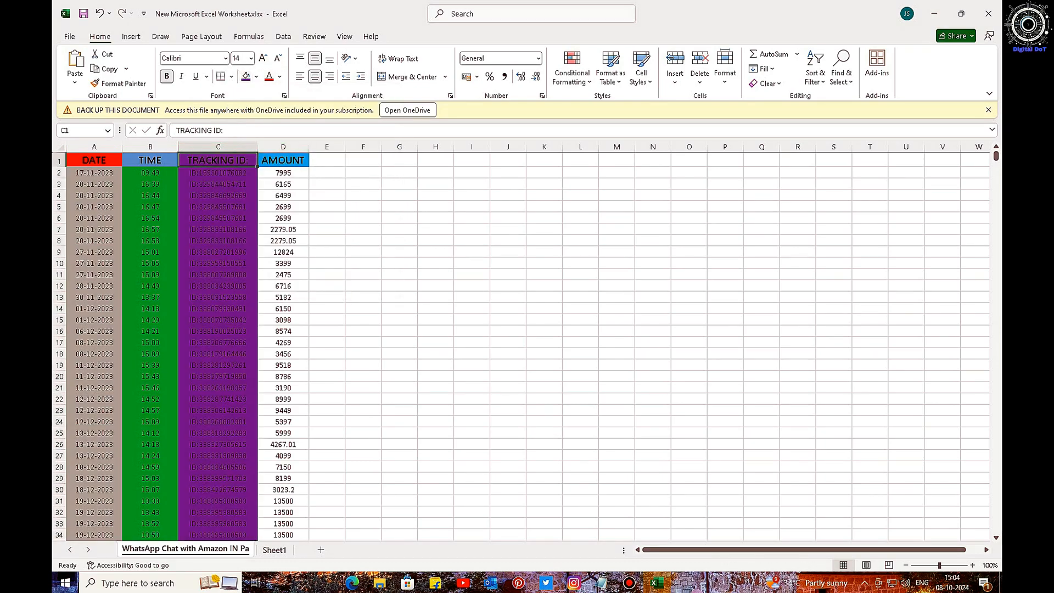
{"action": "left_click", "coordinate": [256, 76]}
{"action": "left_click", "coordinate": [343, 248]}
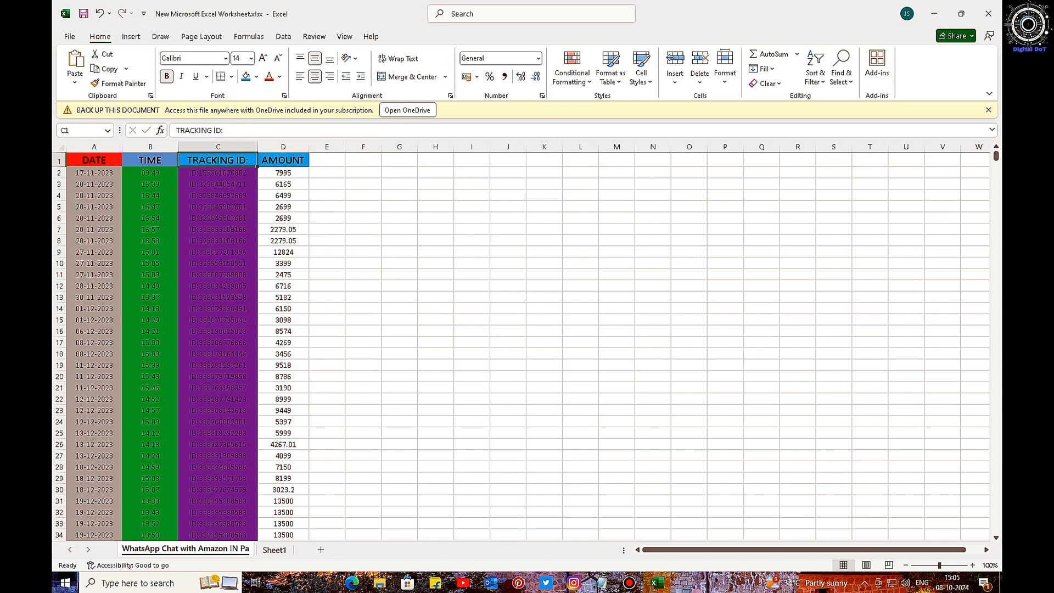
Step: Fill the AMOUNT column with dark red and color its heading cell orange
{"action": "left_click", "coordinate": [283, 146]}
{"action": "left_click", "coordinate": [256, 77]}
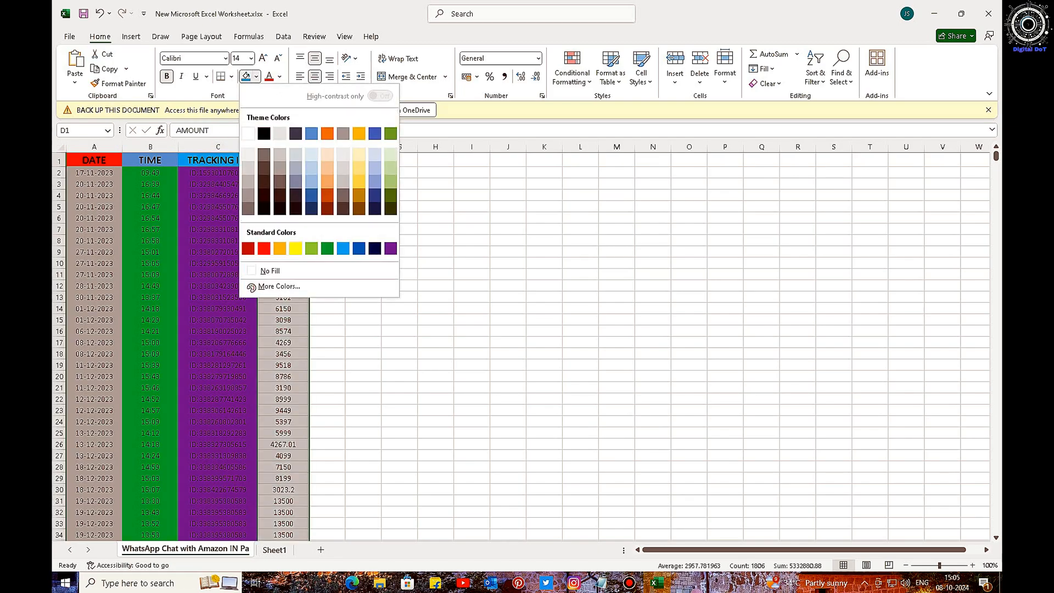
{"action": "left_click", "coordinate": [248, 248]}
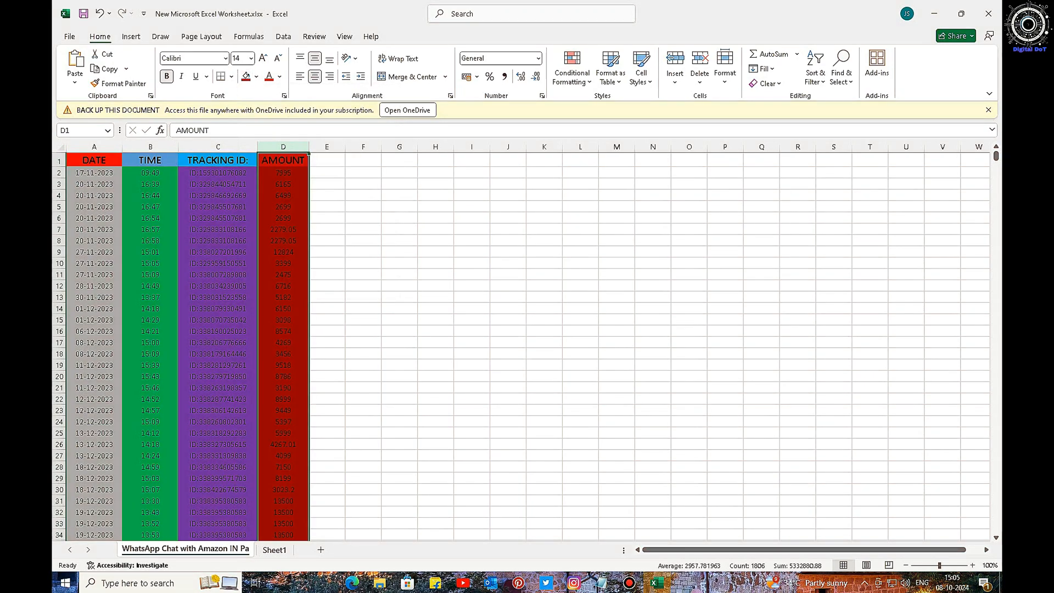
{"action": "left_click", "coordinate": [283, 160]}
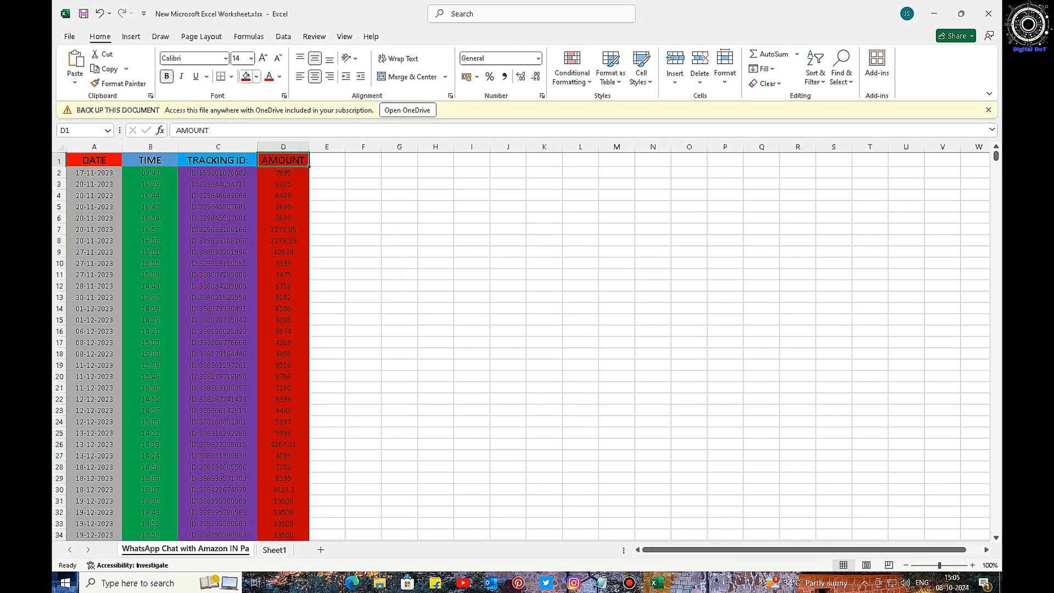
{"action": "left_click", "coordinate": [257, 77]}
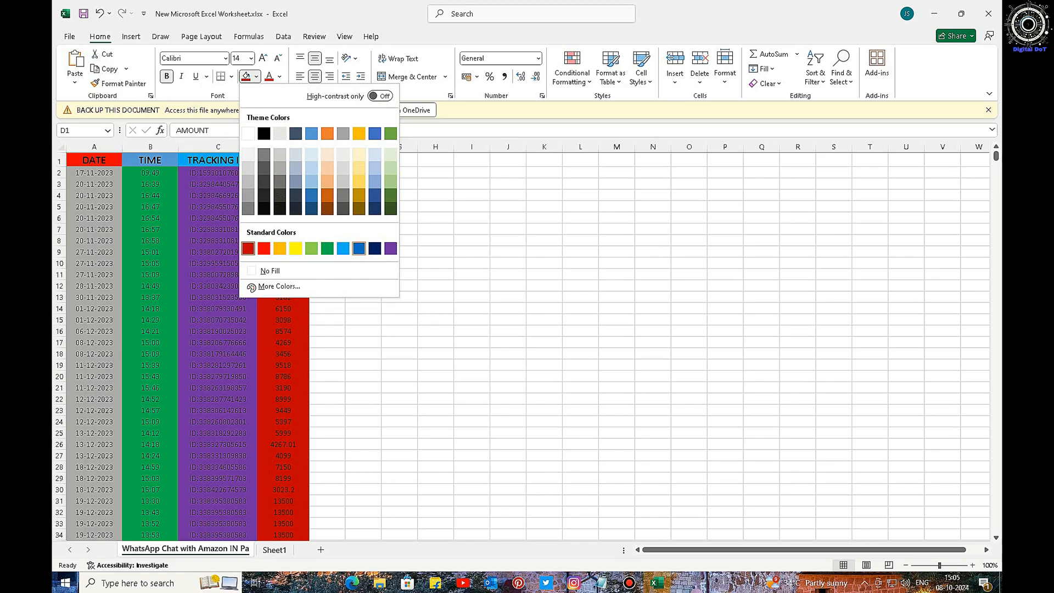
{"action": "left_click", "coordinate": [327, 133]}
{"action": "left_click", "coordinate": [363, 206]}
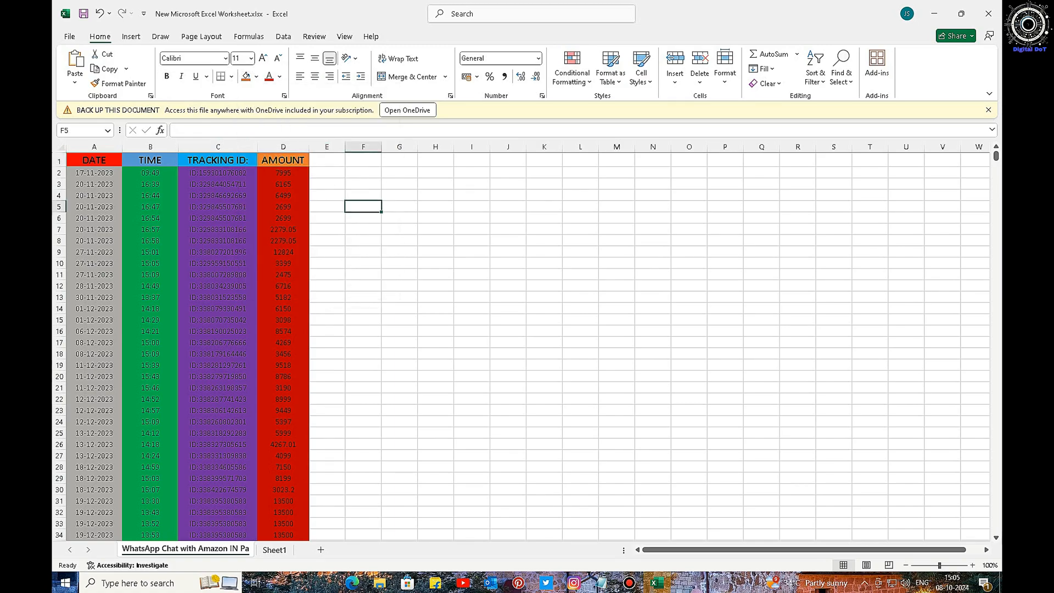
Step: Fill the AMOUNT column with the theme blue and color its heading cell yellow
{"action": "left_click", "coordinate": [284, 147]}
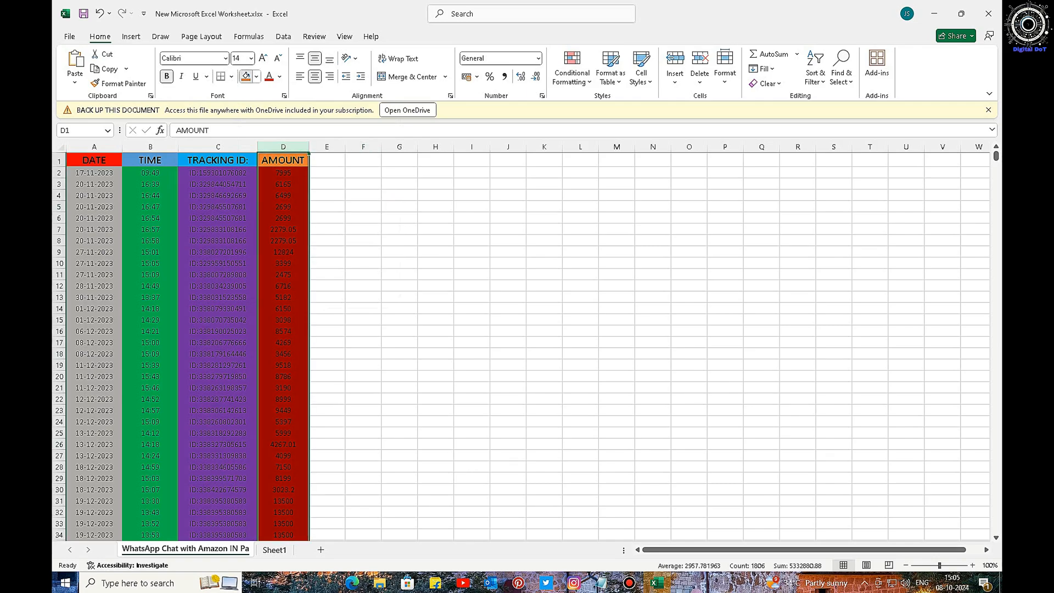
{"action": "left_click", "coordinate": [245, 76]}
{"action": "left_click", "coordinate": [255, 76]}
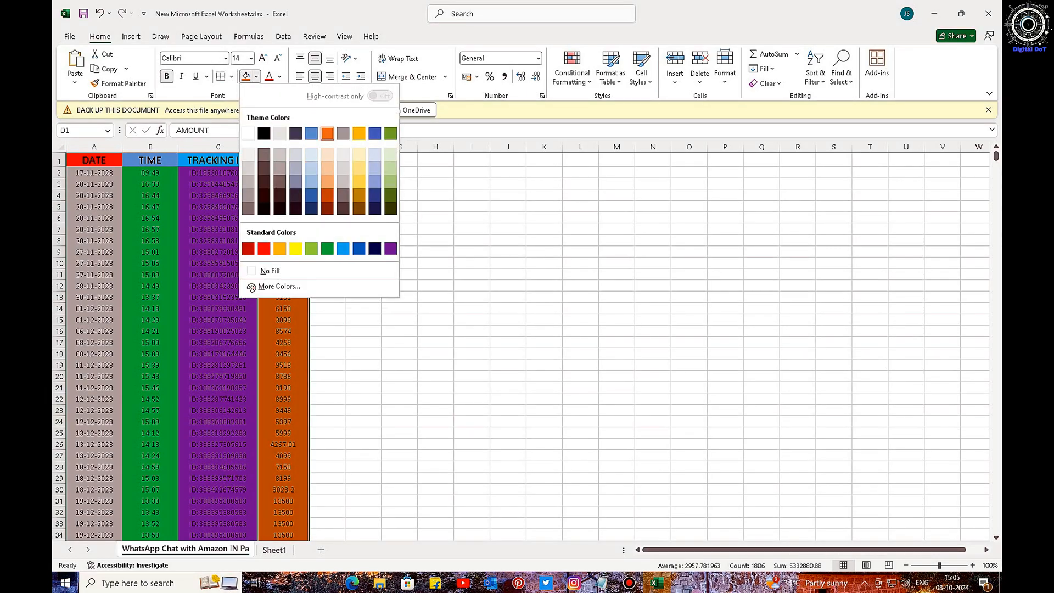
{"action": "left_click", "coordinate": [311, 133]}
{"action": "left_click", "coordinate": [327, 183]}
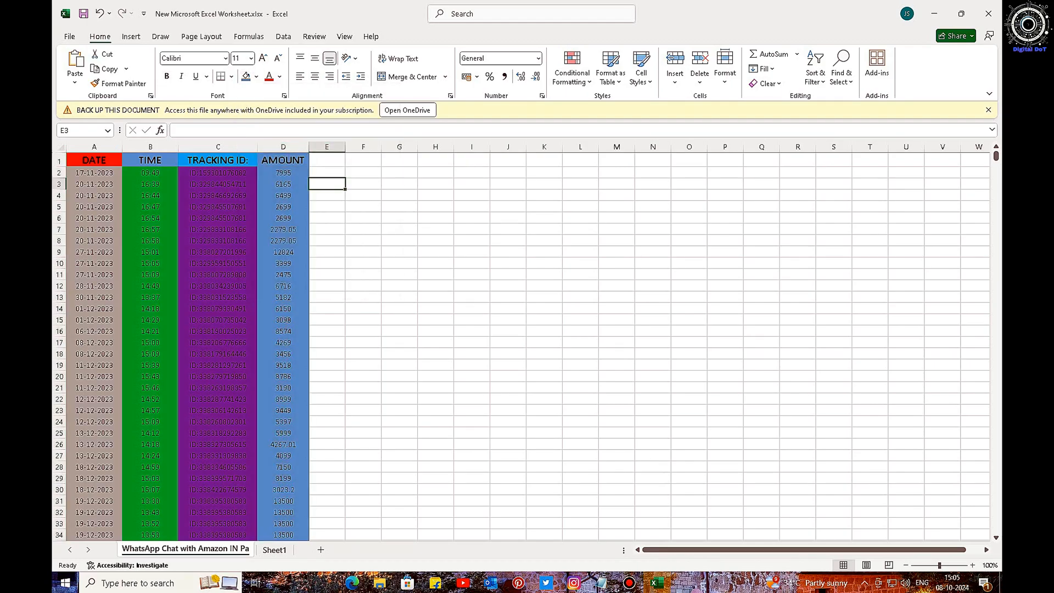
{"action": "left_click", "coordinate": [282, 160]}
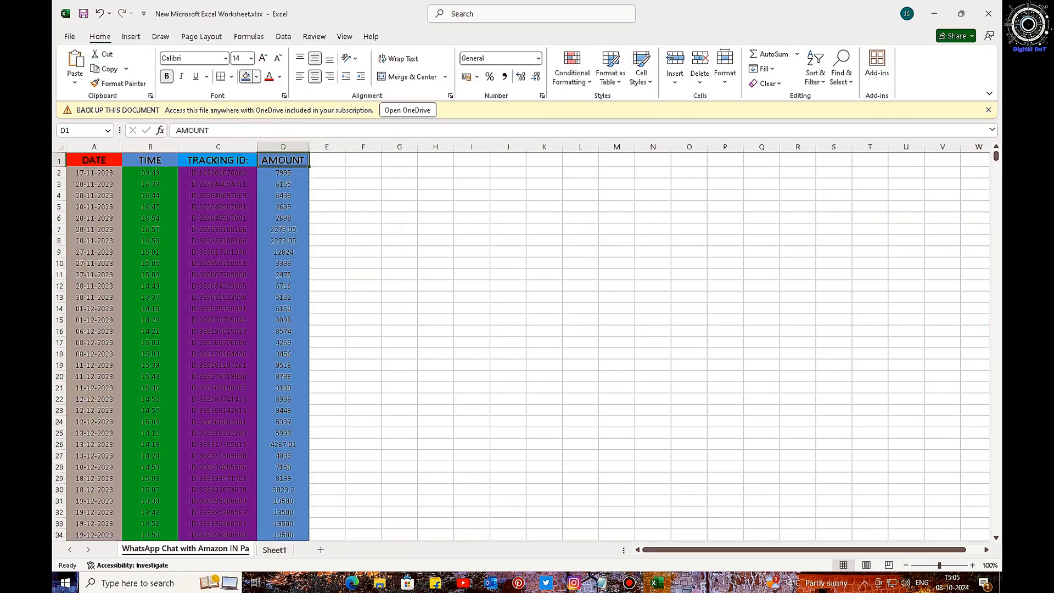
{"action": "left_click", "coordinate": [255, 76]}
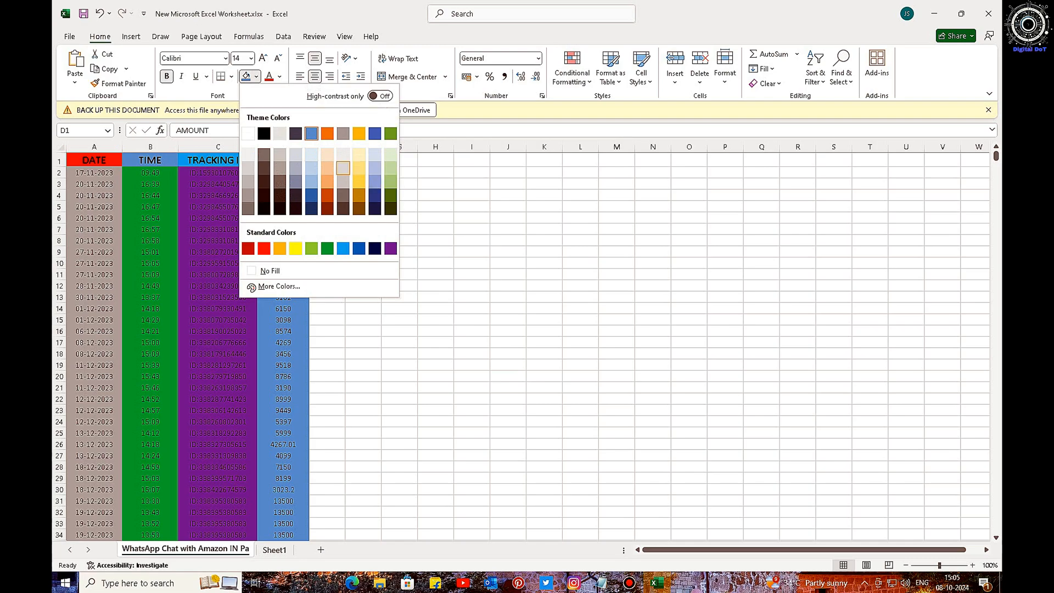
{"action": "left_click", "coordinate": [295, 249]}
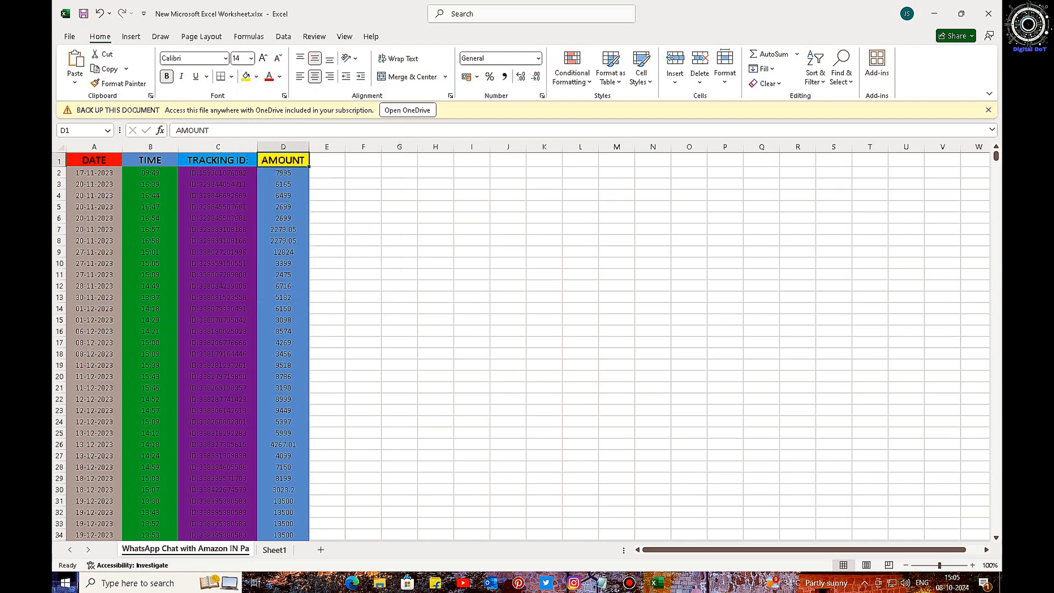
{"action": "left_click", "coordinate": [363, 251]}
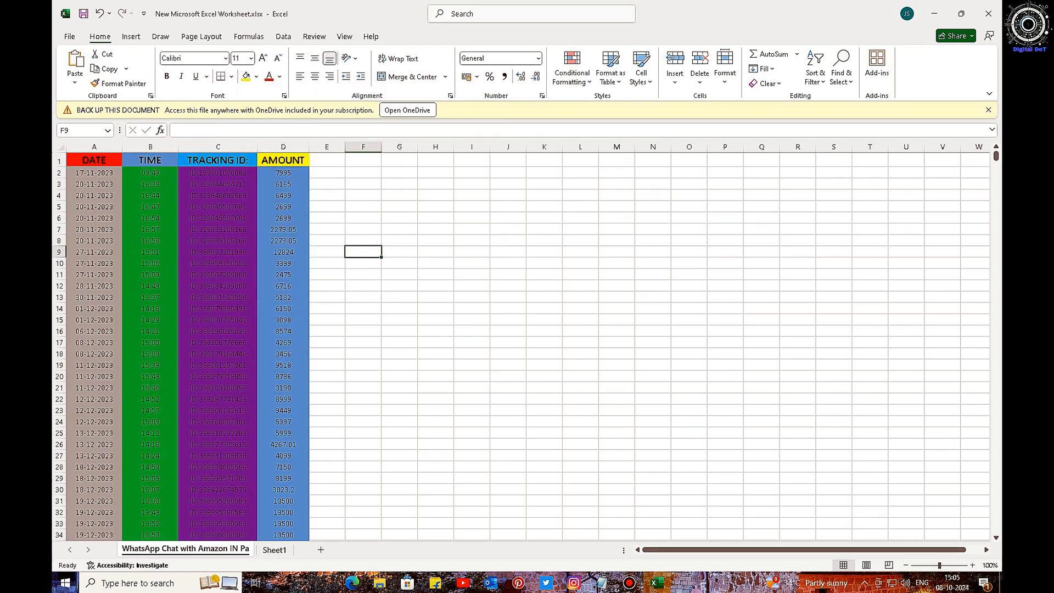
{"action": "scroll", "coordinate": [520, 346], "scroll_direction": "down", "scroll_amount": 2}
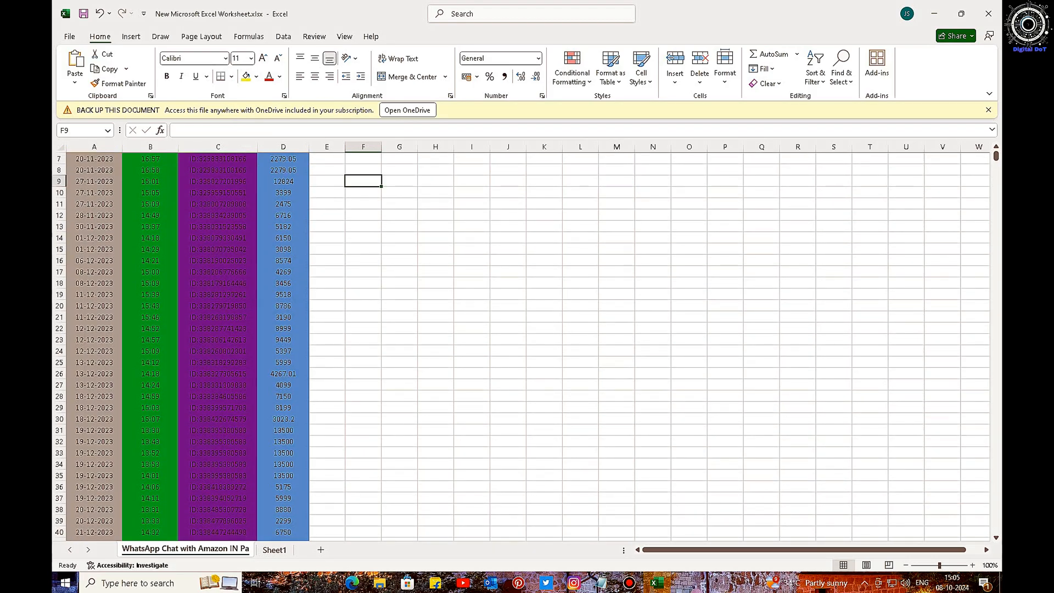
Step: Set the font size of the whole DATE column to 14
{"action": "left_click_drag", "start_coordinate": [995, 156], "coordinate": [995, 271]}
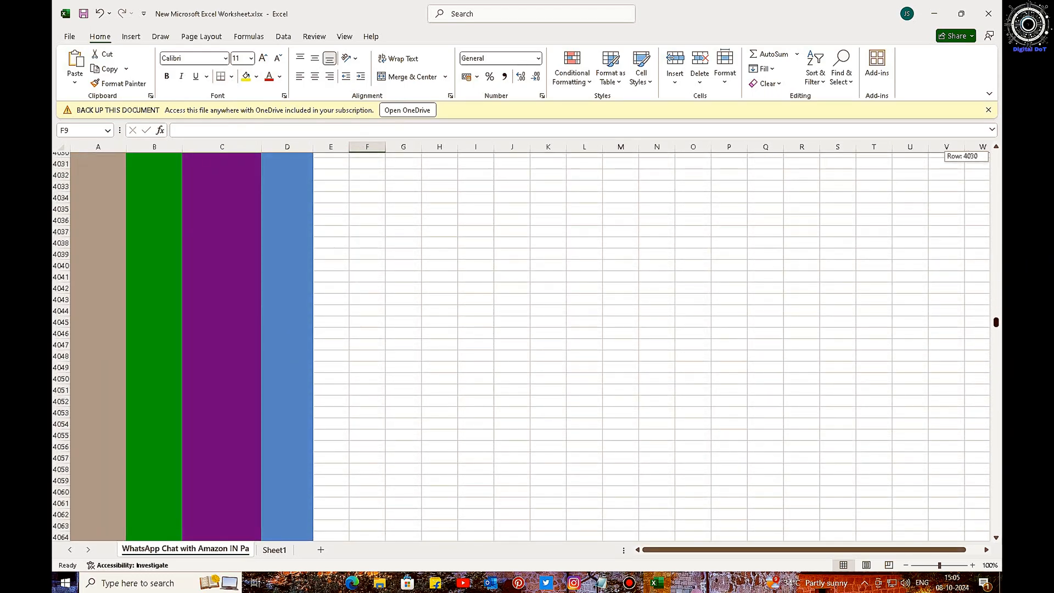
{"action": "left_click_drag", "start_coordinate": [995, 295], "coordinate": [996, 156]}
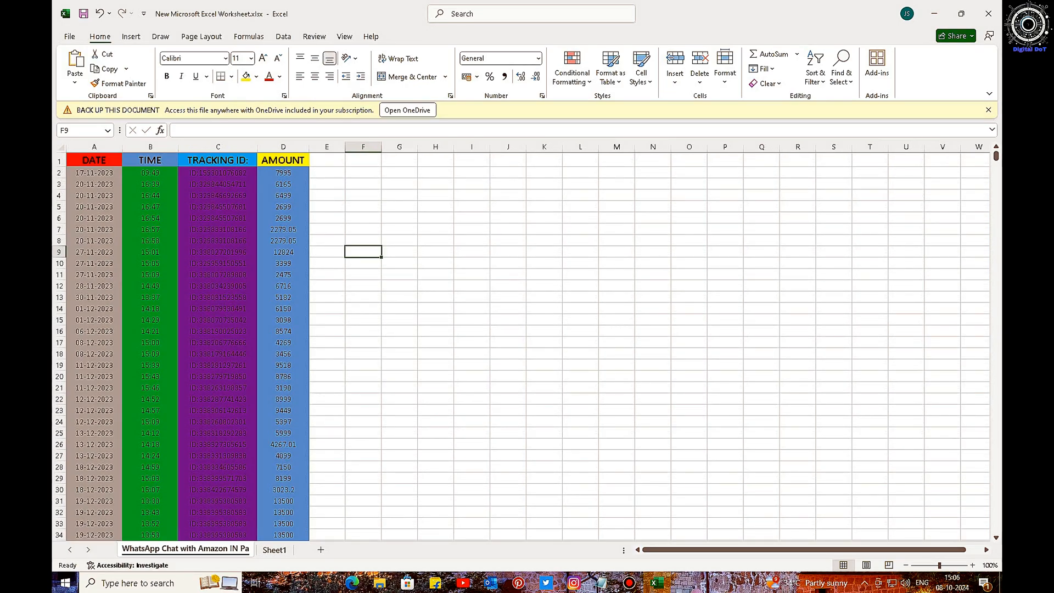
{"action": "left_click", "coordinate": [94, 173]}
{"action": "left_click", "coordinate": [94, 147]}
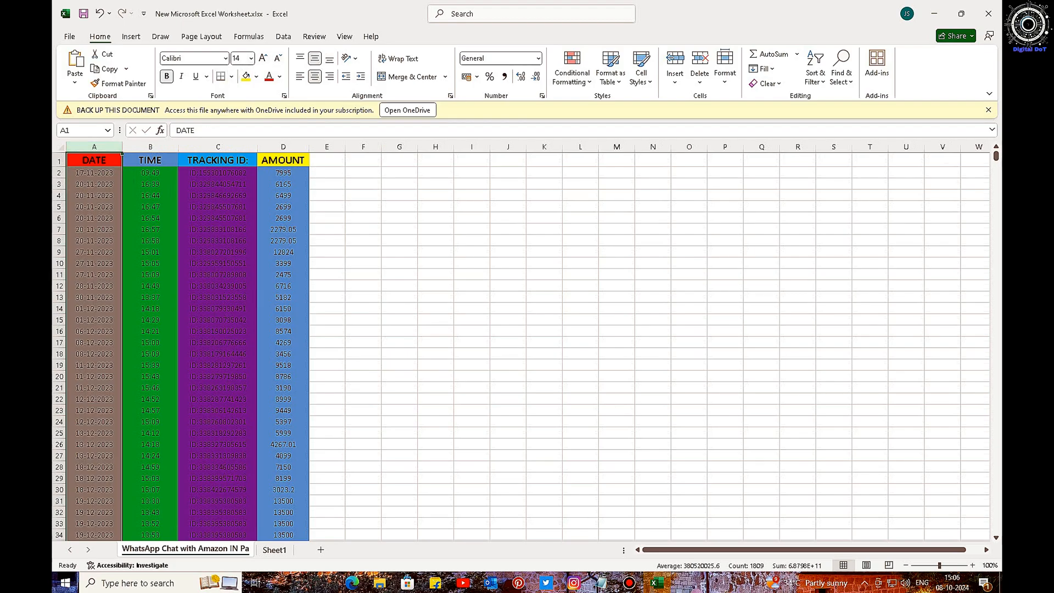
{"action": "left_click", "coordinate": [250, 58]}
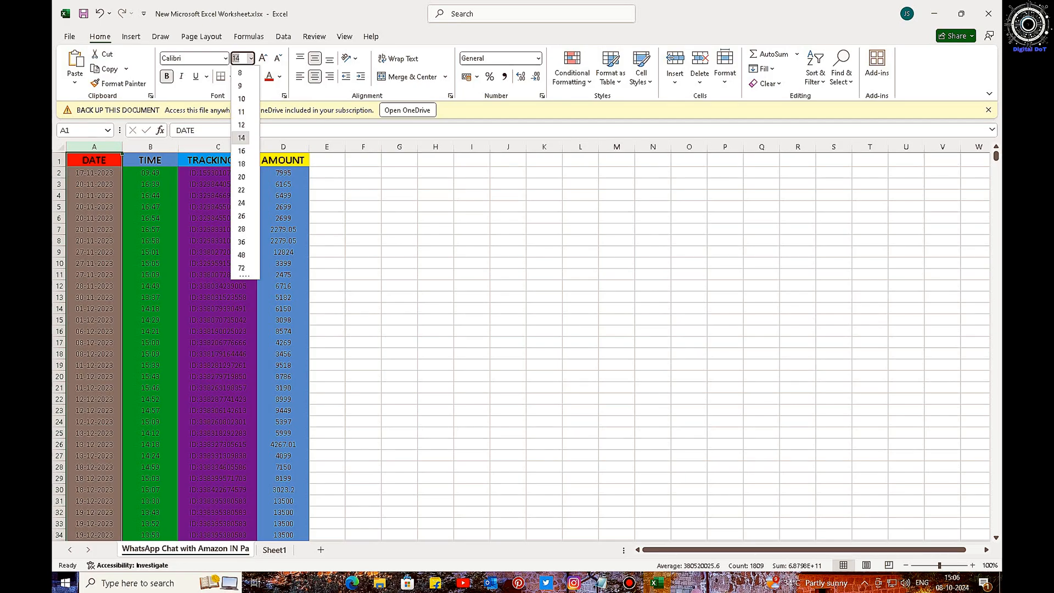
{"action": "left_click", "coordinate": [241, 138]}
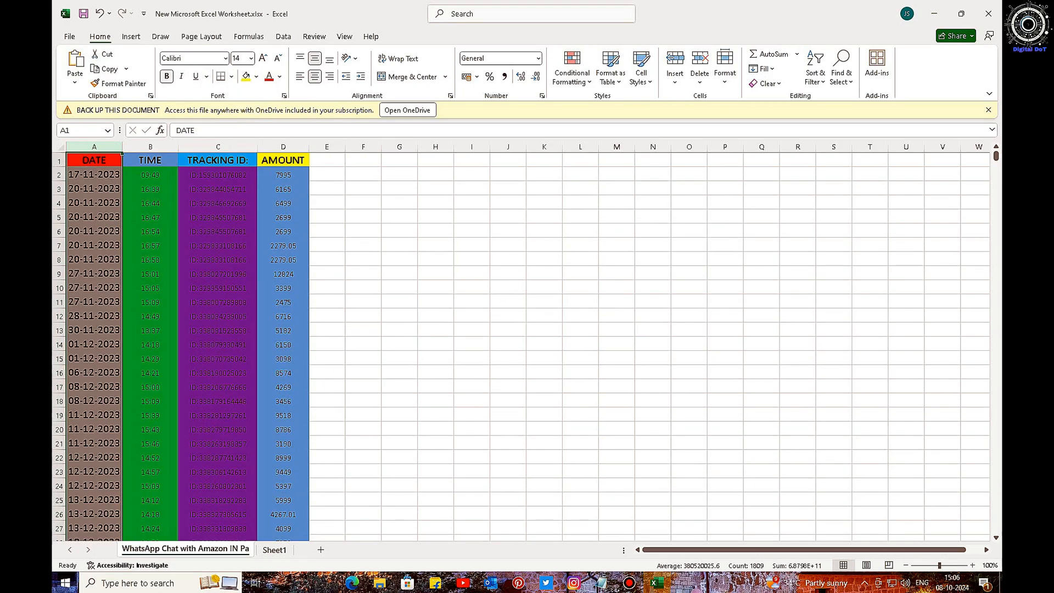
{"action": "left_click", "coordinate": [327, 202]}
Step: Set the whole TIME column to font size 14 and make it bold
{"action": "left_click", "coordinate": [153, 147]}
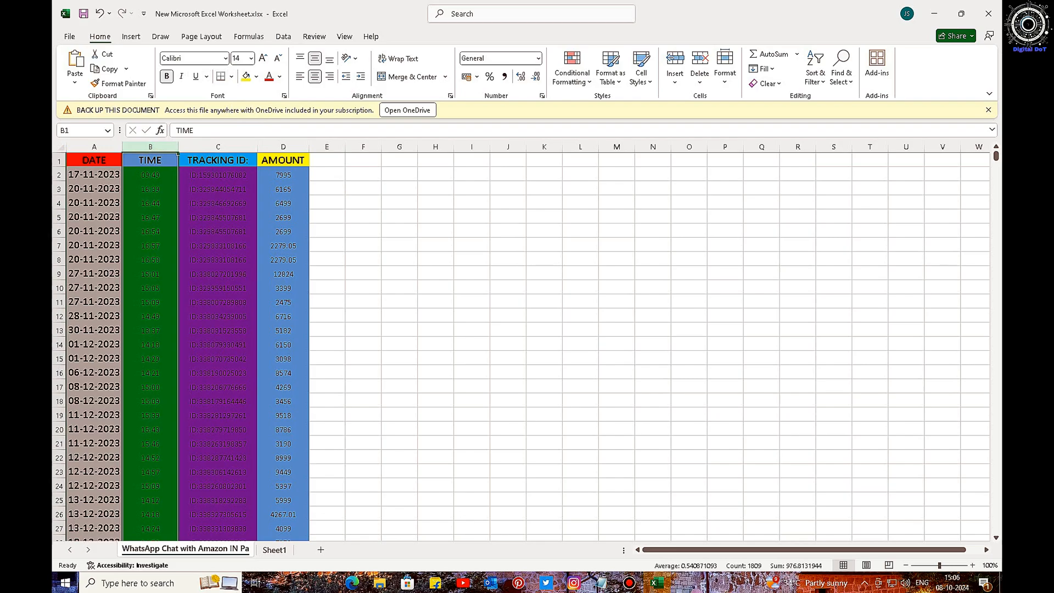
{"action": "left_click", "coordinate": [251, 59]}
{"action": "left_click", "coordinate": [242, 138]}
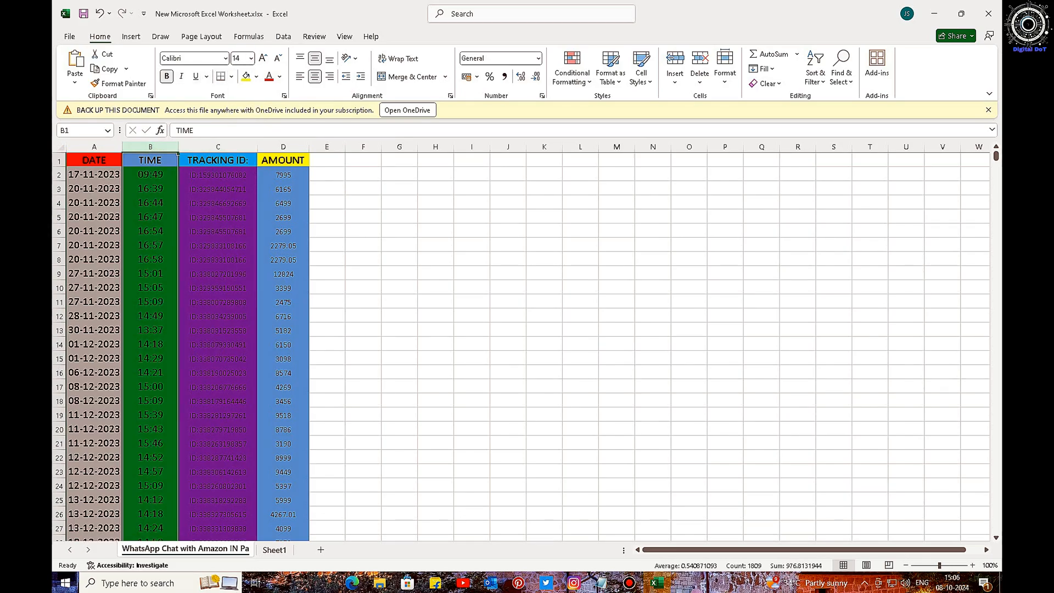
{"action": "left_click", "coordinate": [166, 76]}
{"action": "left_click", "coordinate": [167, 77]}
{"action": "left_click", "coordinate": [283, 231]}
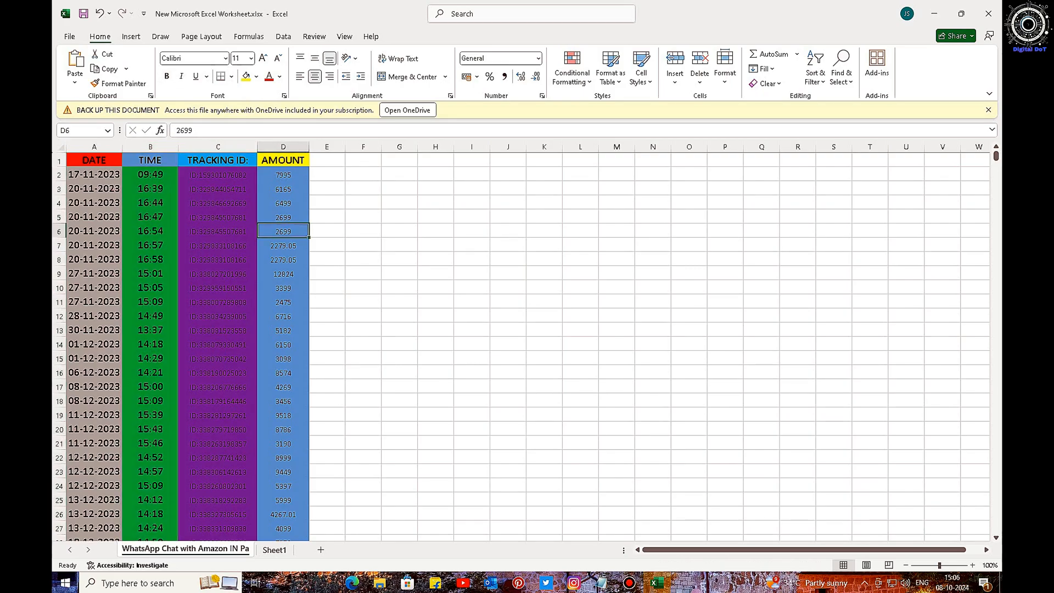
Step: Format the TRACKING ID column as bold at font size 14 and fit its width to the contents
{"action": "left_click", "coordinate": [218, 146]}
{"action": "left_click", "coordinate": [167, 77]}
{"action": "left_click", "coordinate": [167, 76]}
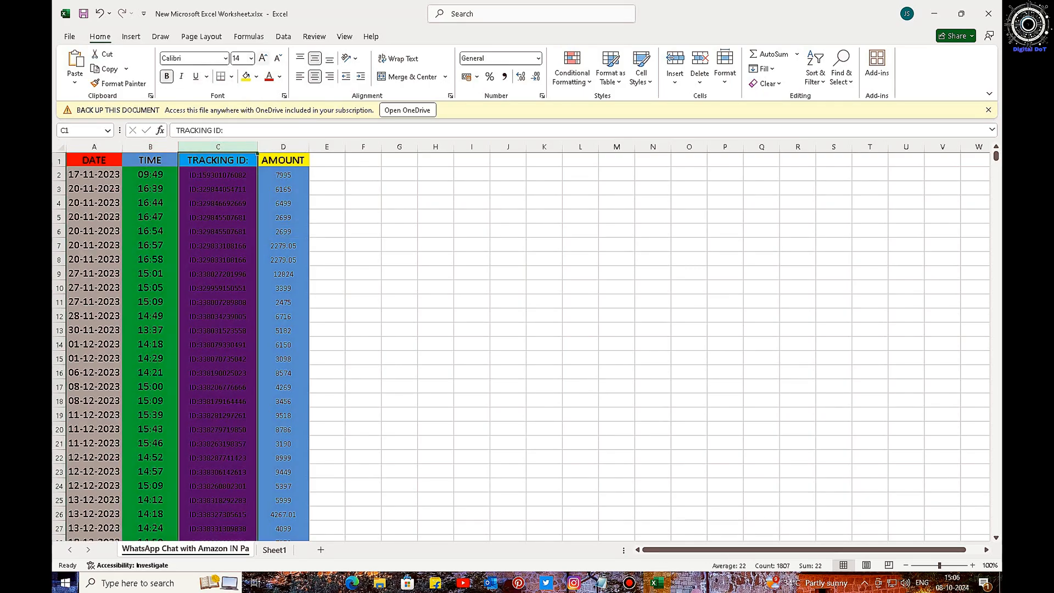
{"action": "left_click", "coordinate": [251, 58]}
{"action": "left_click", "coordinate": [236, 139]}
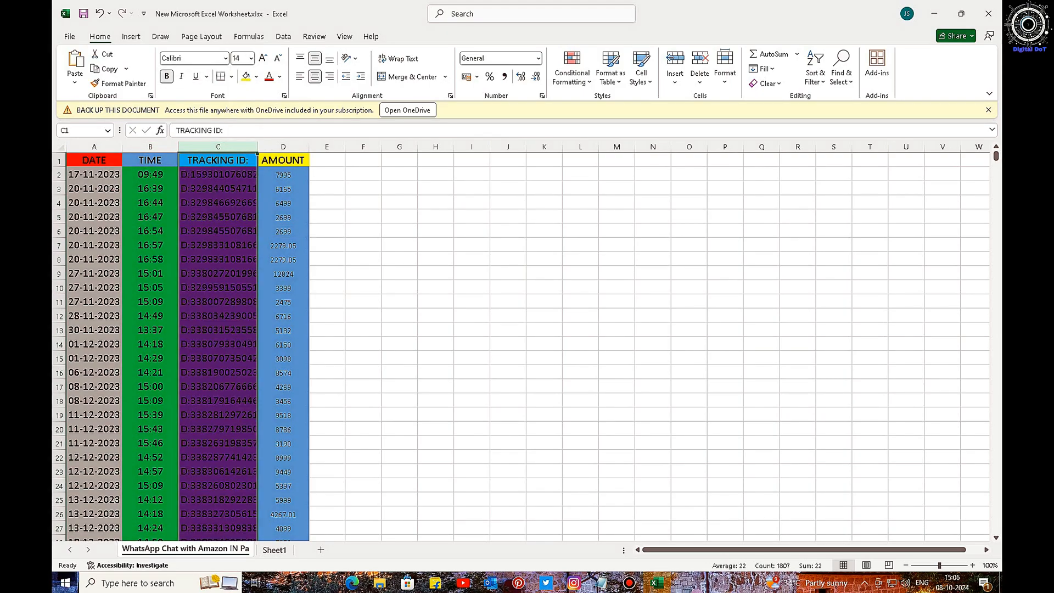
{"action": "left_click", "coordinate": [326, 202]}
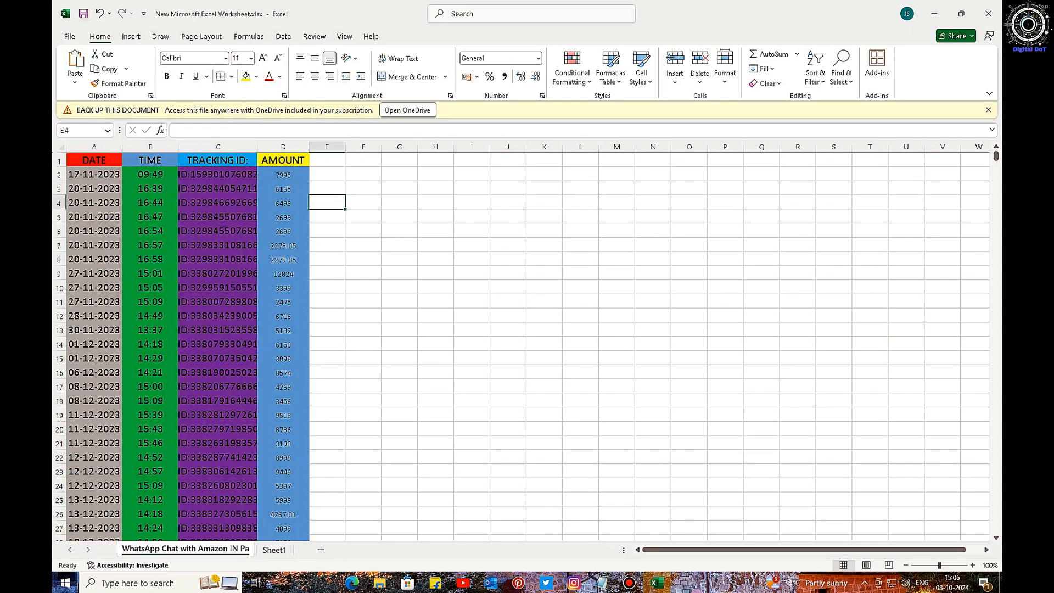
{"action": "double_click", "coordinate": [257, 147]}
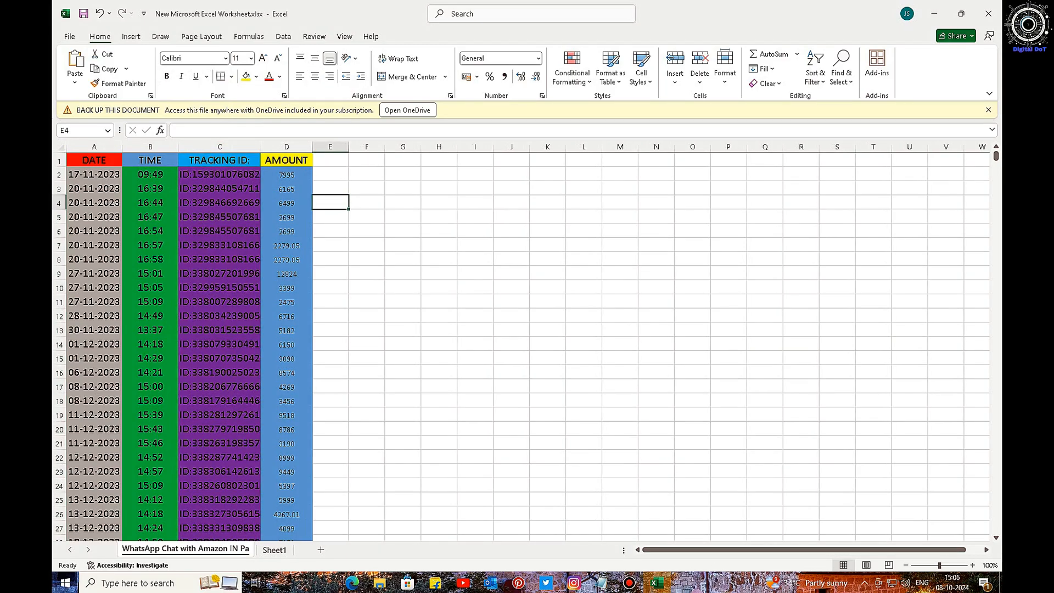
Step: Set the font size of the whole AMOUNT column to 14
{"action": "left_click", "coordinate": [286, 147]}
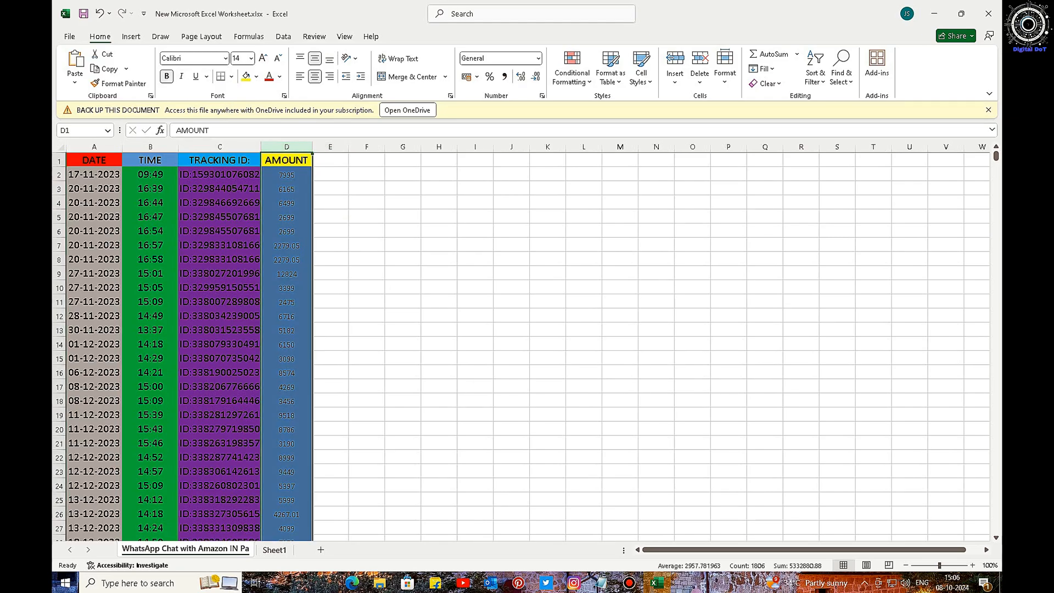
{"action": "left_click", "coordinate": [251, 58]}
{"action": "left_click", "coordinate": [242, 138]}
{"action": "left_click", "coordinate": [366, 231]}
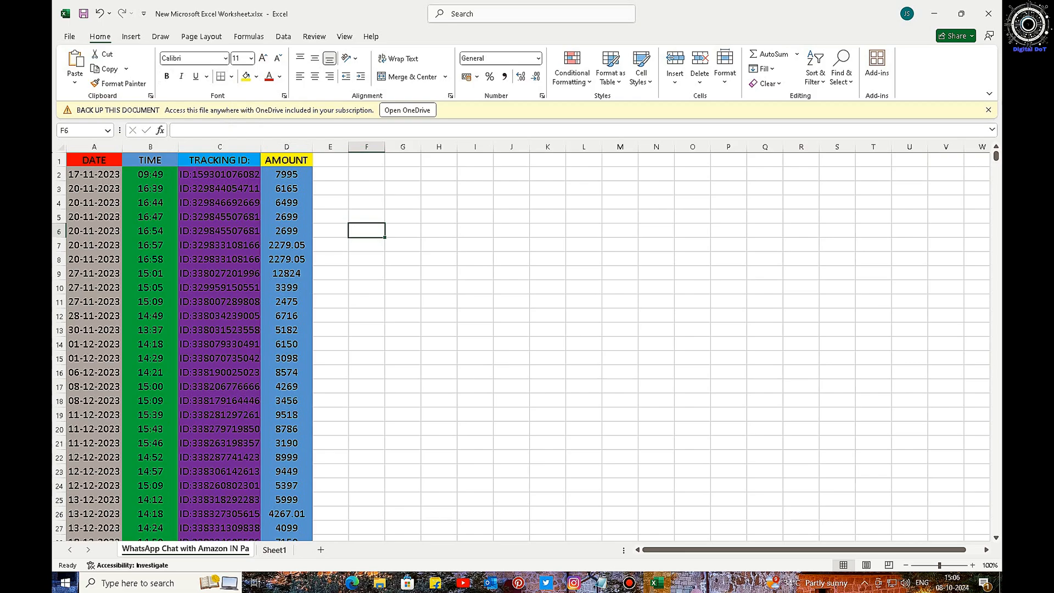
Step: Try a different font color on the AMOUNT column and undo the change
{"action": "left_click", "coordinate": [285, 147]}
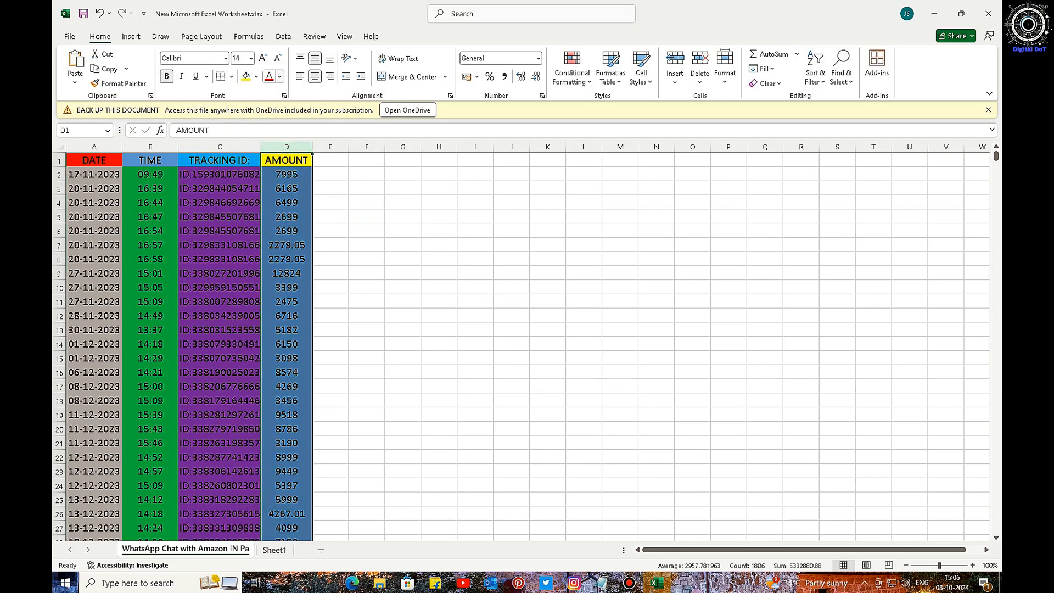
{"action": "left_click", "coordinate": [280, 76]}
{"action": "left_click", "coordinate": [334, 266]}
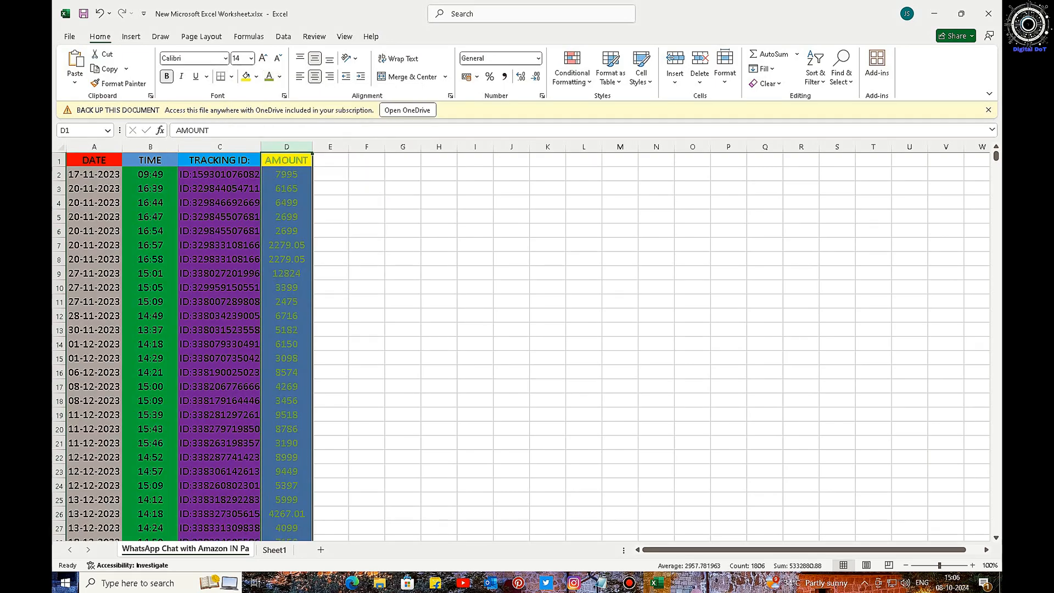
{"action": "left_click", "coordinate": [100, 14]}
{"action": "left_click", "coordinate": [402, 230]}
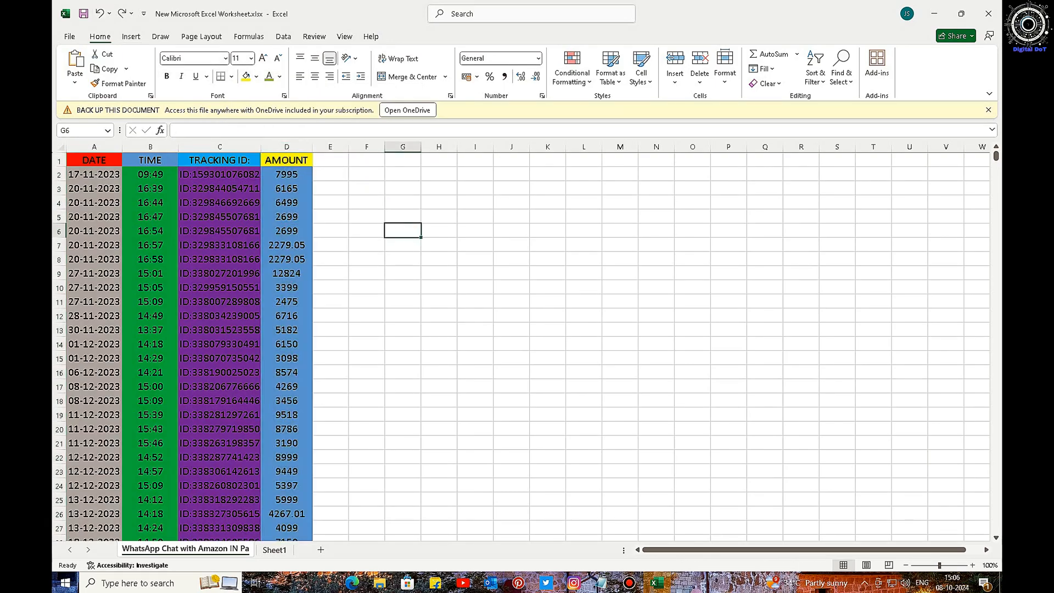
Step: Underline the DATE, TIME, TRACKING ID and AMOUNT headings in row 1
{"action": "mouse_move", "coordinate": [659, 550]}
{"action": "left_mouse_down"}
{"action": "mouse_move", "coordinate": [674, 550]}
{"action": "mouse_move", "coordinate": [657, 550]}
{"action": "left_mouse_up"}
{"action": "left_click_drag", "start_coordinate": [996, 156], "coordinate": [996, 230]}
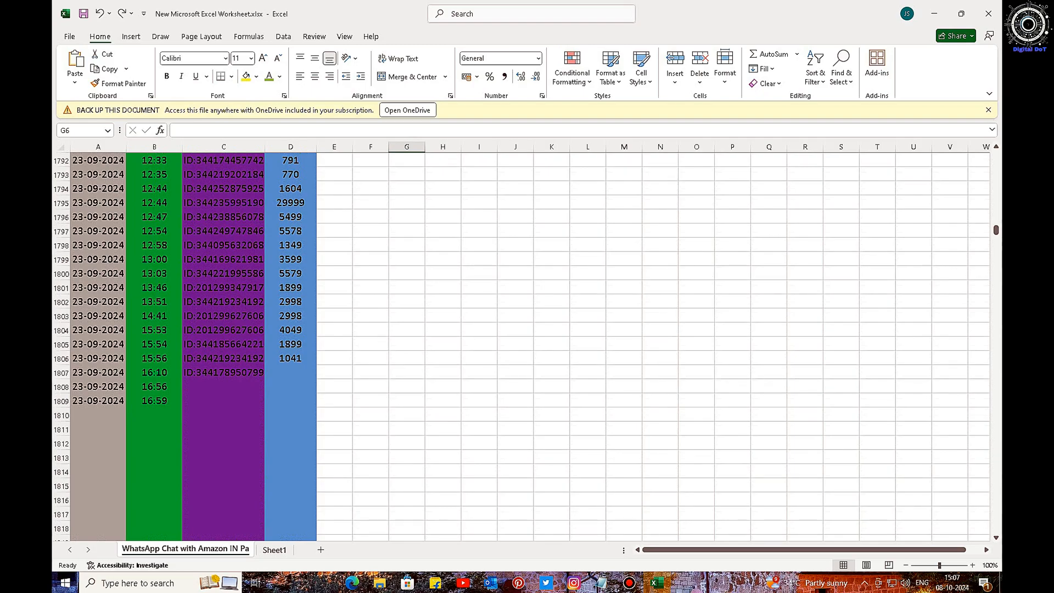
{"action": "left_click_drag", "start_coordinate": [995, 230], "coordinate": [996, 156]}
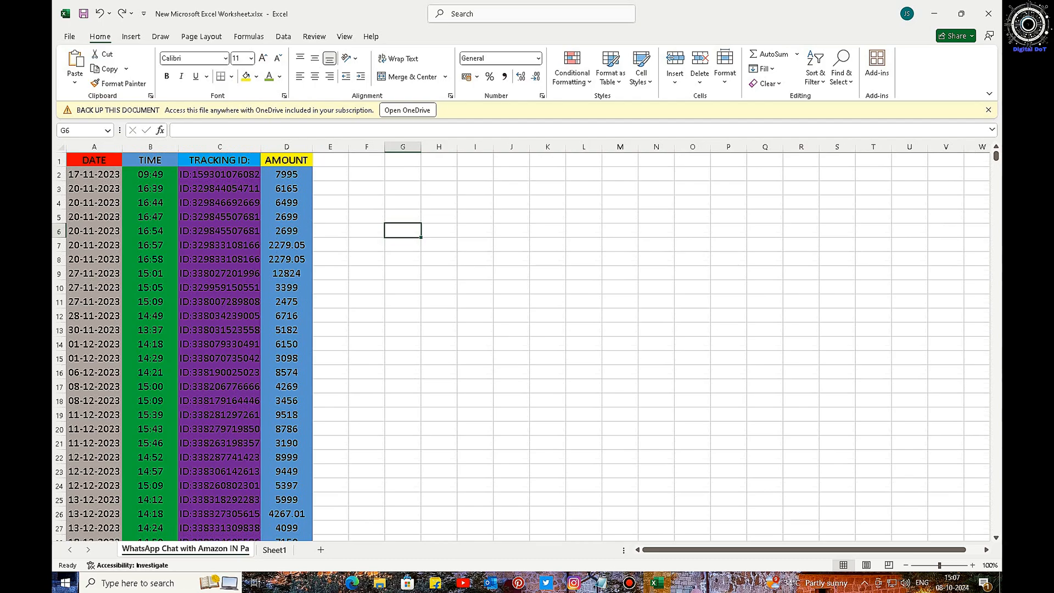
{"action": "left_click", "coordinate": [220, 160]}
{"action": "left_click", "coordinate": [196, 76]}
{"action": "key", "text": "Right"}
{"action": "left_click", "coordinate": [195, 76]}
{"action": "left_click", "coordinate": [149, 160]}
{"action": "left_click", "coordinate": [195, 76]}
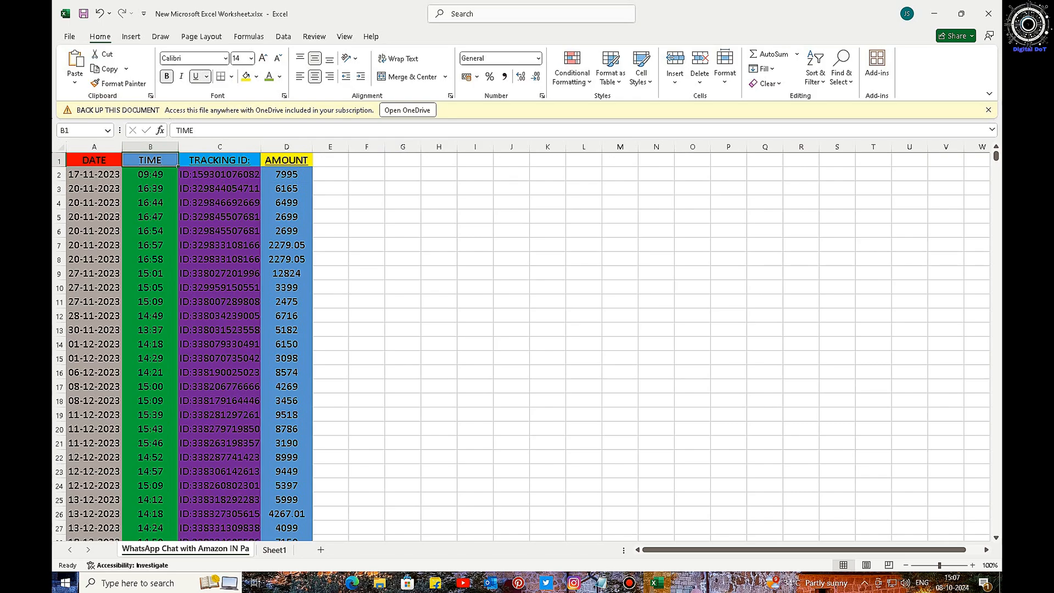
{"action": "left_click", "coordinate": [94, 160]}
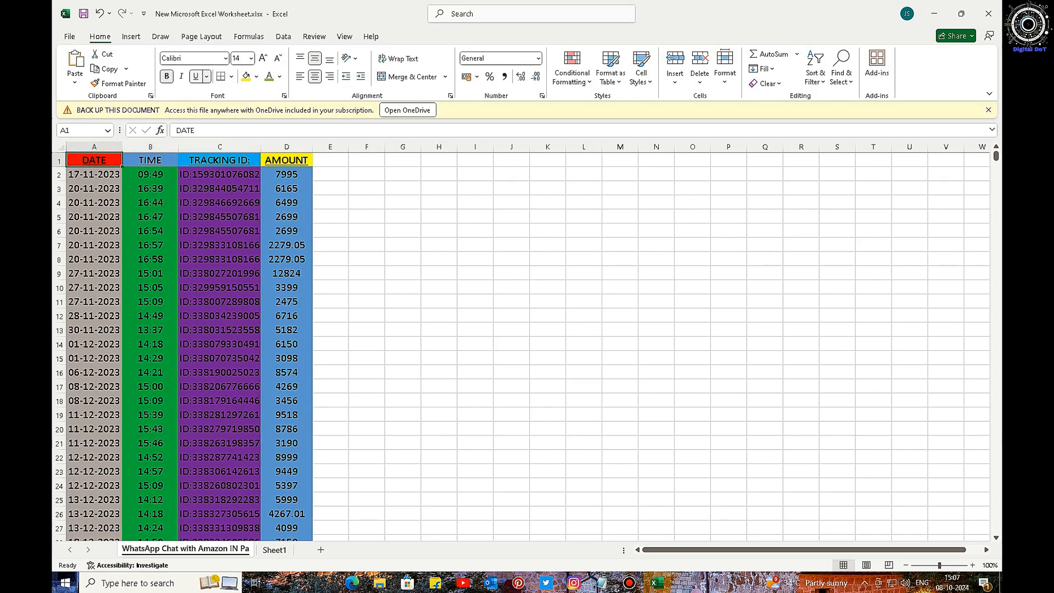
{"action": "left_click", "coordinate": [330, 216]}
{"action": "left_click", "coordinate": [366, 203]}
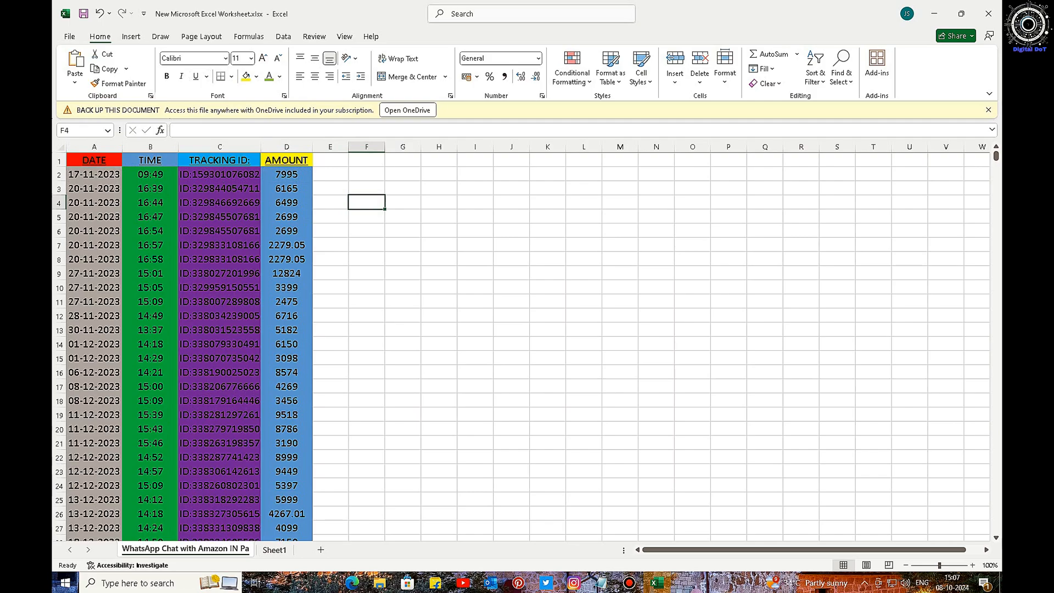
Step: Print the active sheet with Microsoft Print to PDF as the printer
{"action": "left_click", "coordinate": [70, 36]}
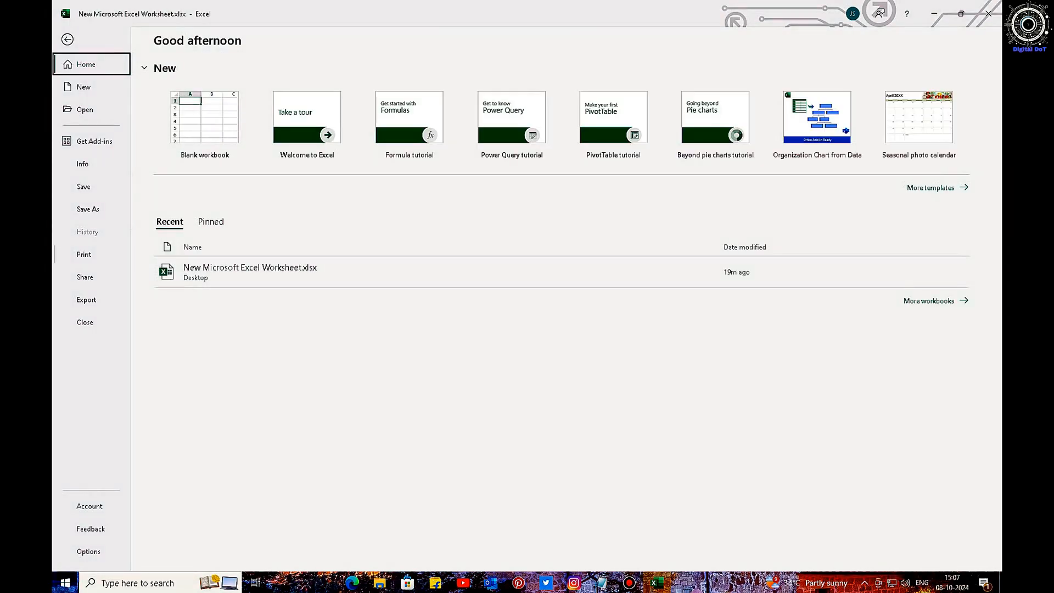
{"action": "left_click", "coordinate": [84, 255]}
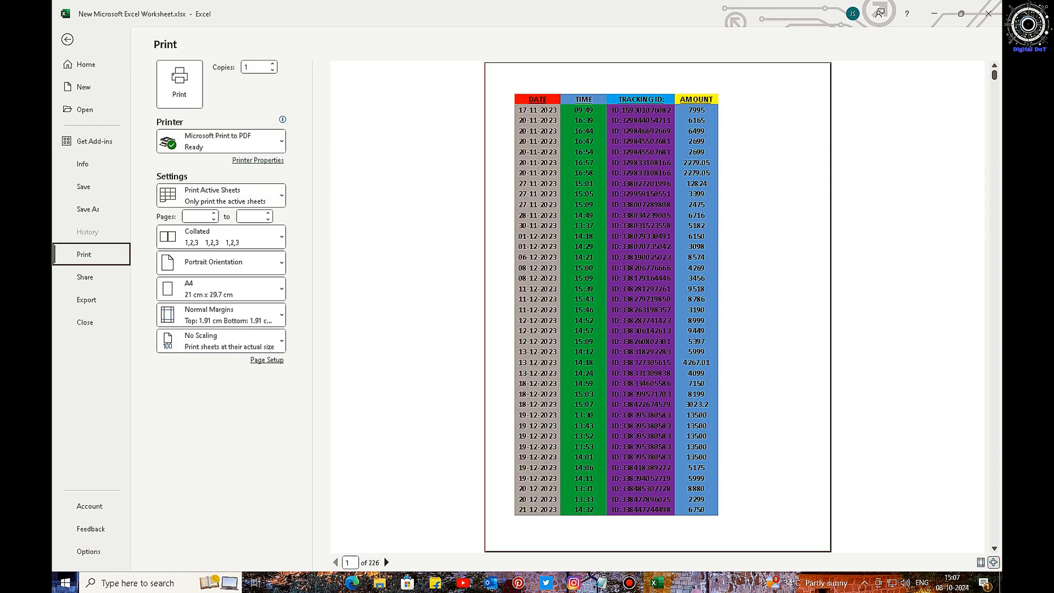
{"action": "left_click", "coordinate": [221, 141]}
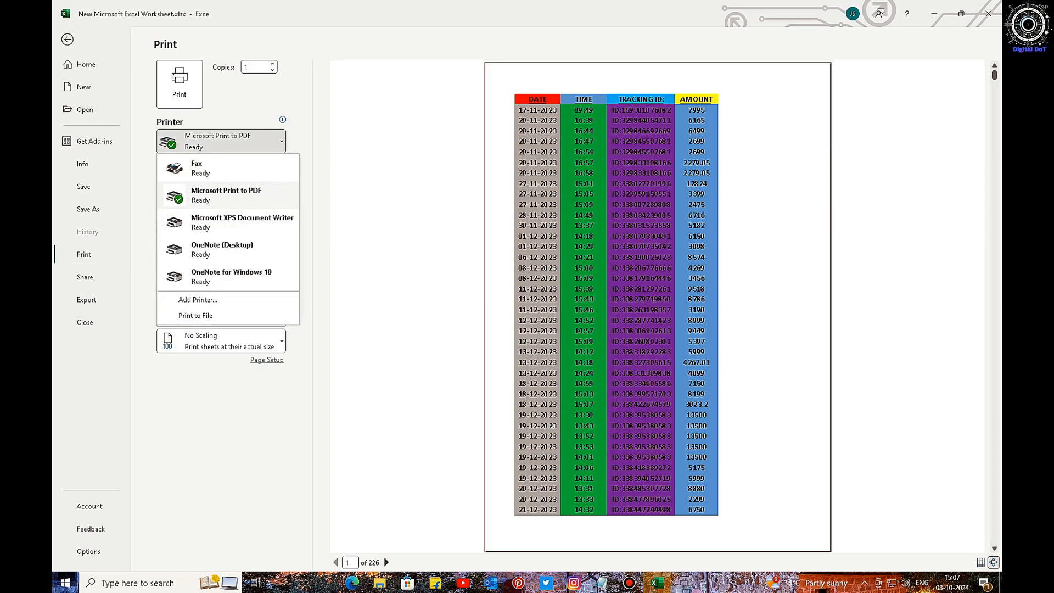
{"action": "left_click", "coordinate": [226, 195]}
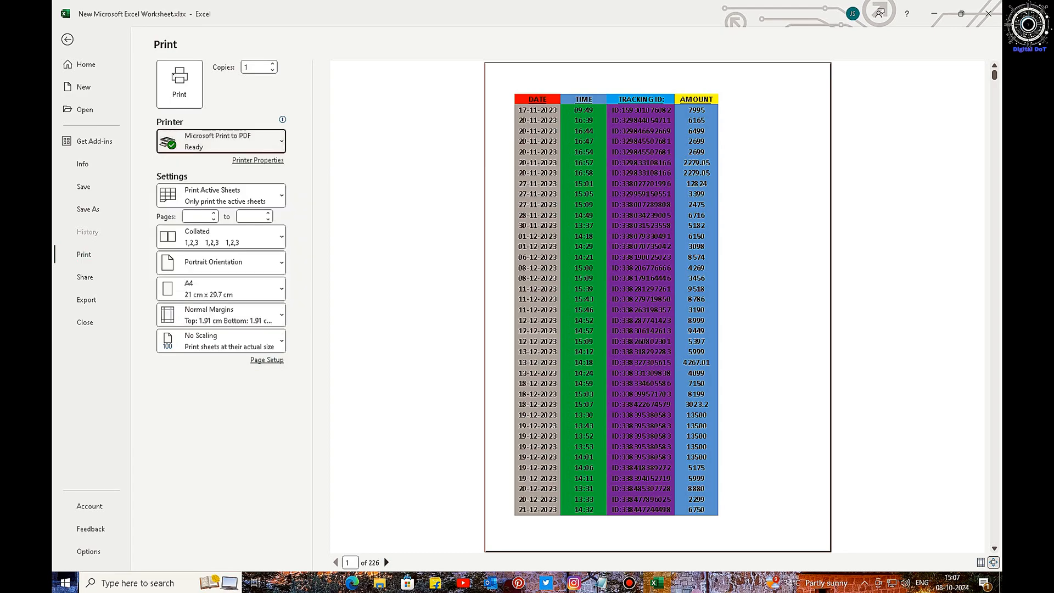
{"action": "left_click", "coordinate": [180, 83]}
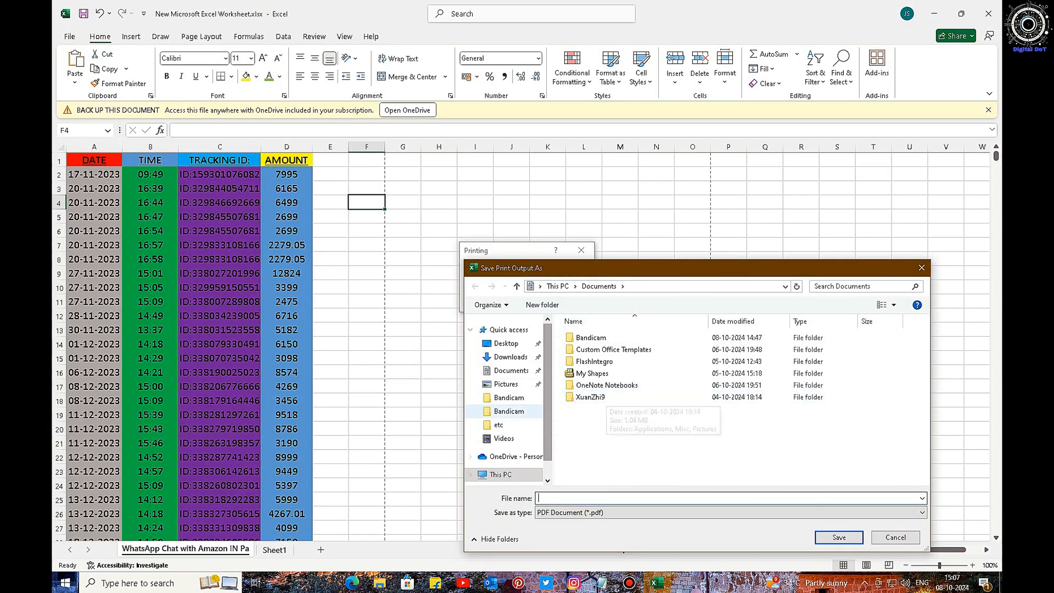
Step: Save the PDF print output in the Downloads folder under the name okokok
{"action": "left_click", "coordinate": [510, 357]}
{"action": "left_click", "coordinate": [622, 498]}
{"action": "type", "text": "okokok"}
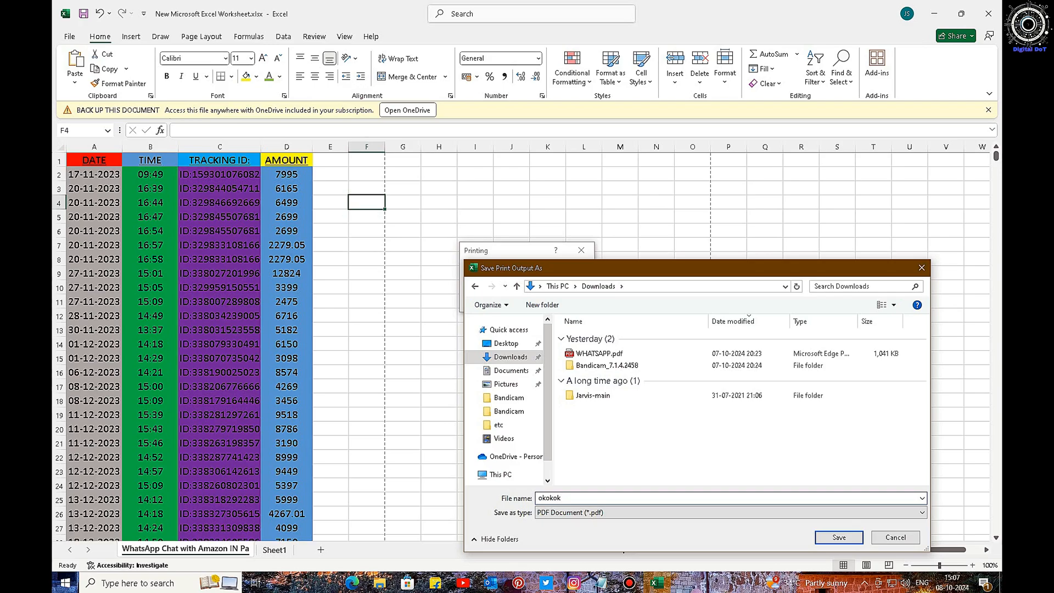
{"action": "key", "text": "Return"}
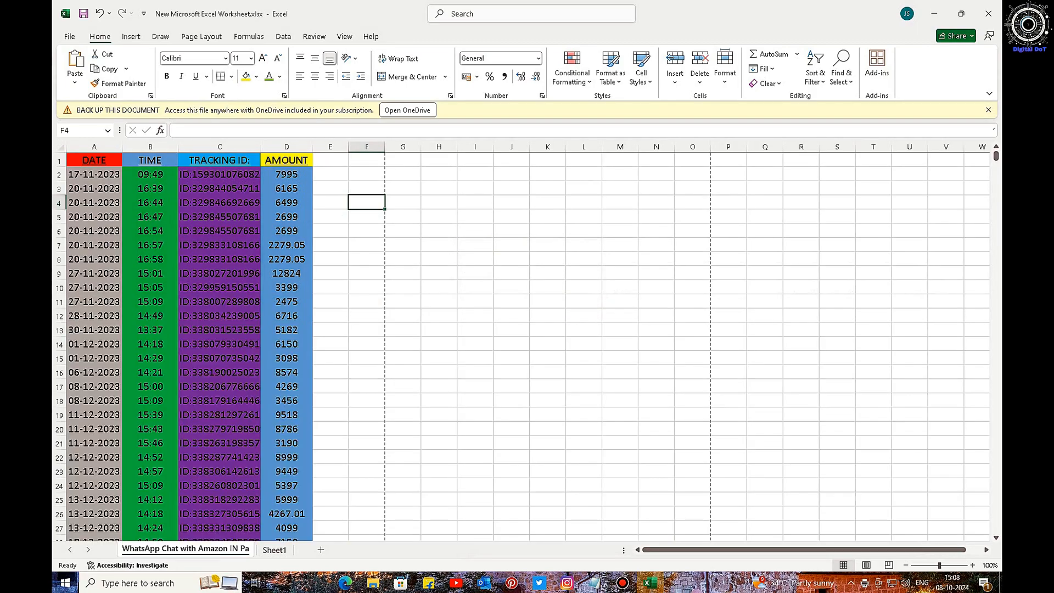
Step: Close the workbook and refresh the desktop
{"action": "left_click", "coordinate": [988, 14]}
{"action": "left_click", "coordinate": [572, 373]}
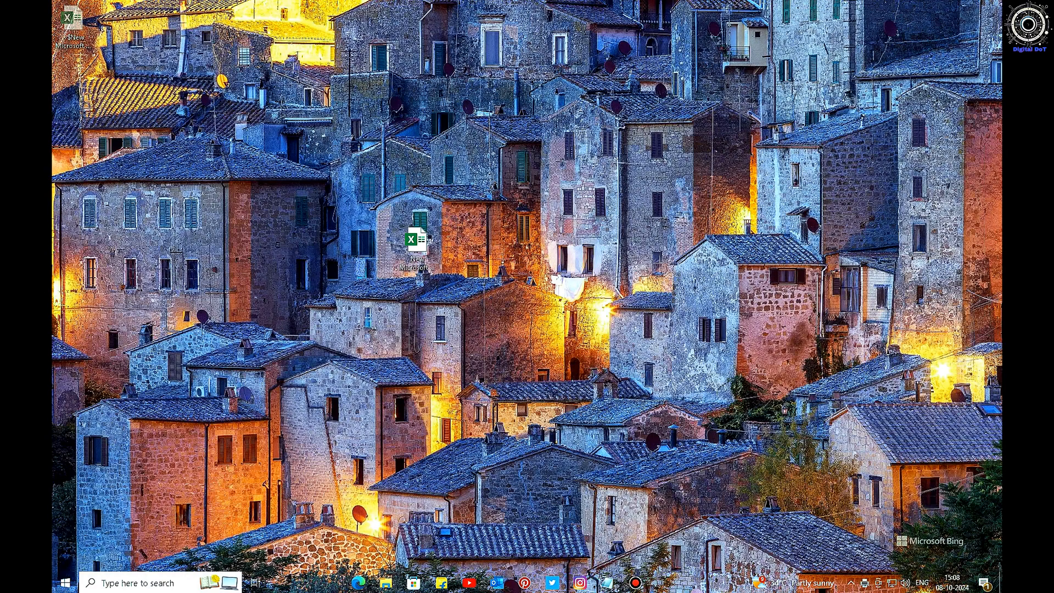
{"action": "right_click", "coordinate": [616, 149]}
{"action": "left_click", "coordinate": [645, 182]}
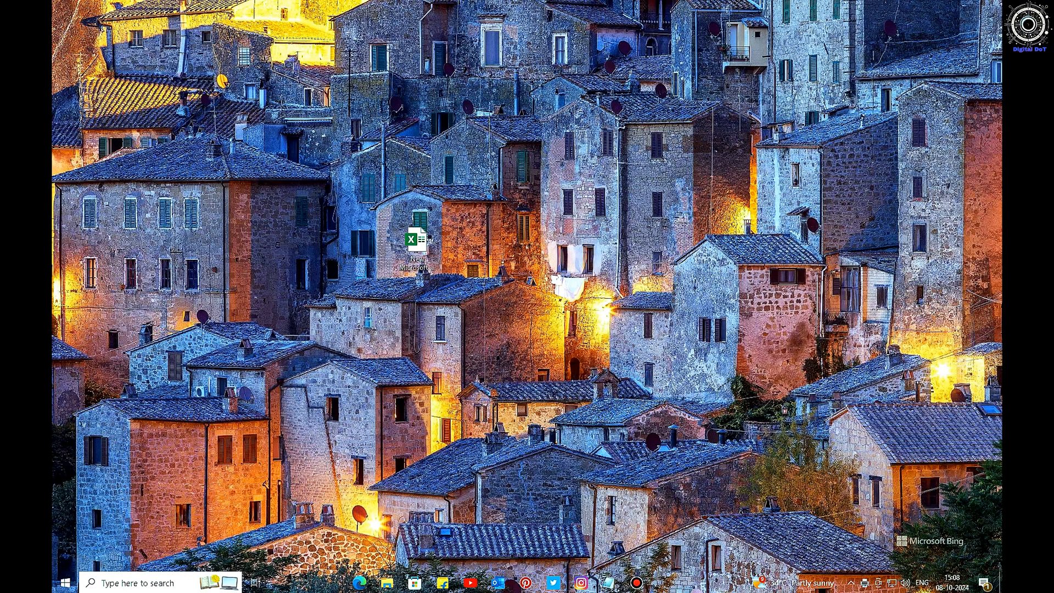
Step: Switch to File Explorer and open okokok.pdf from the Downloads folder to check the exported table
{"action": "key", "text": "super+e"}
{"action": "left_click", "coordinate": [855, 163]}
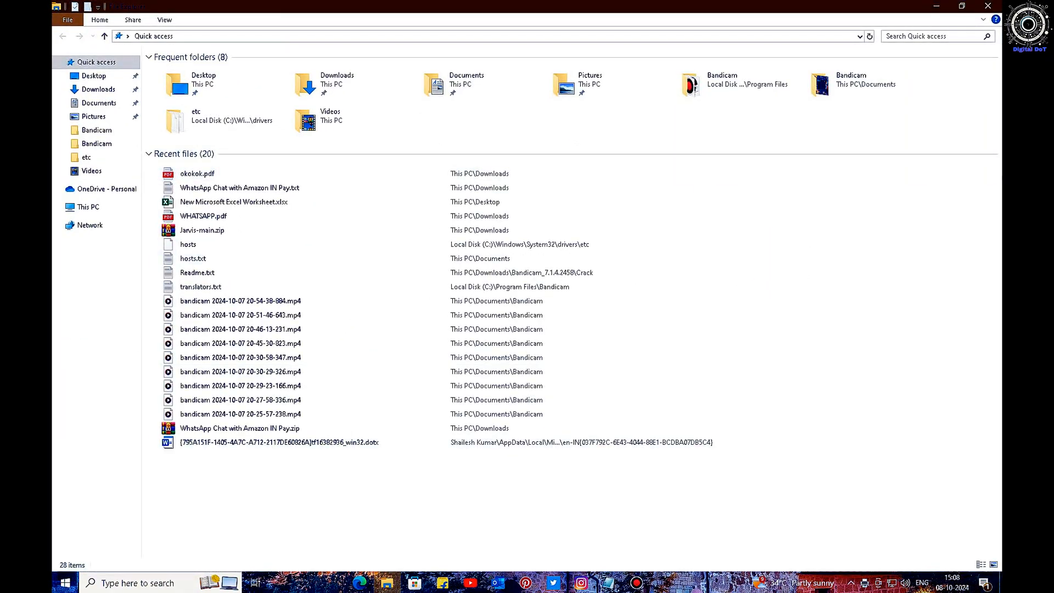
{"action": "left_click", "coordinate": [359, 583]}
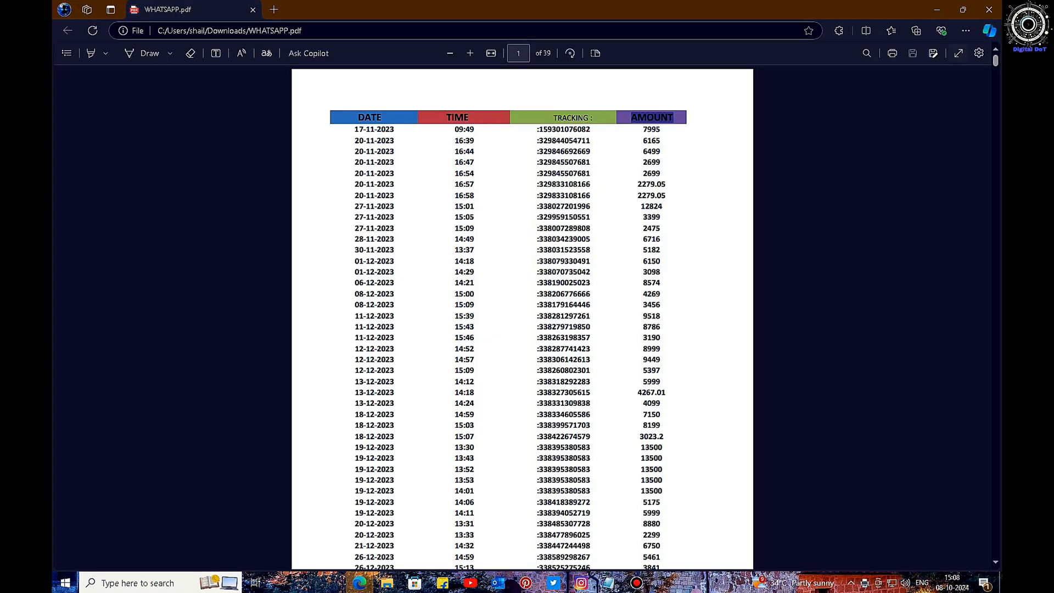
{"action": "left_click", "coordinate": [936, 9]}
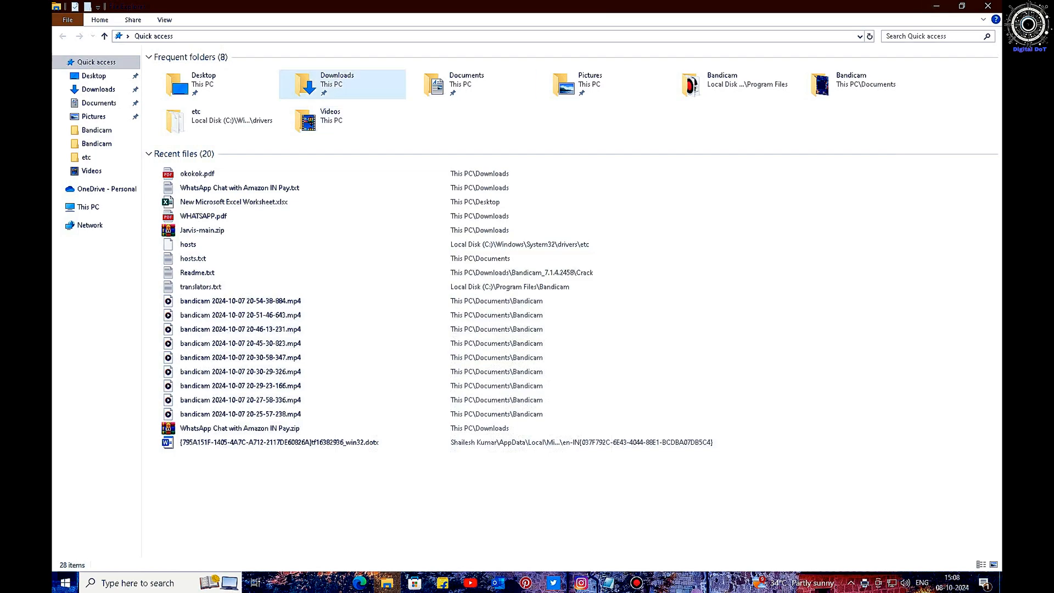
{"action": "double_click", "coordinate": [337, 84]}
{"action": "double_click", "coordinate": [329, 85]}
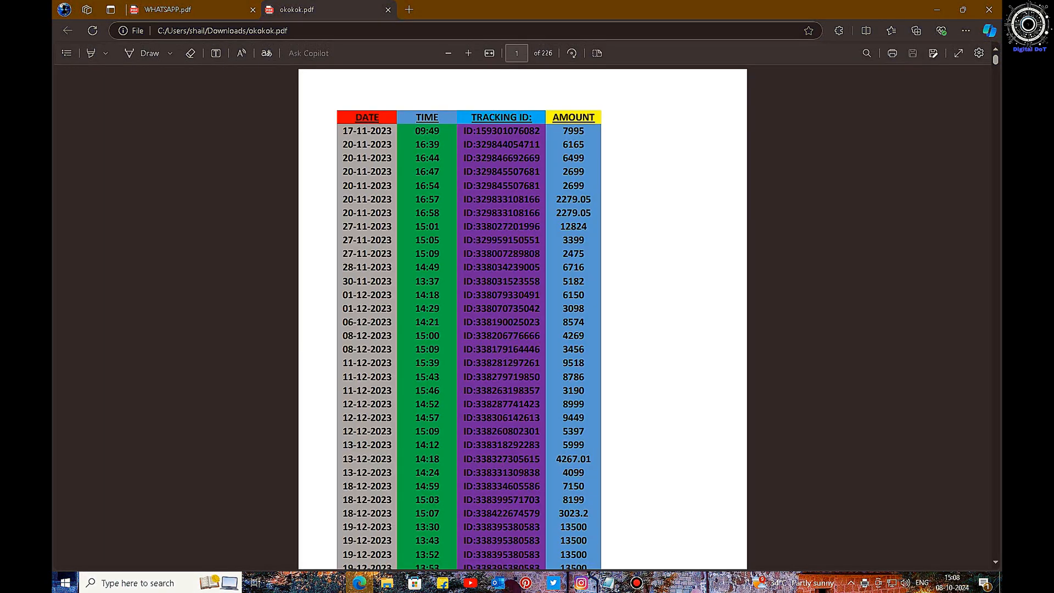